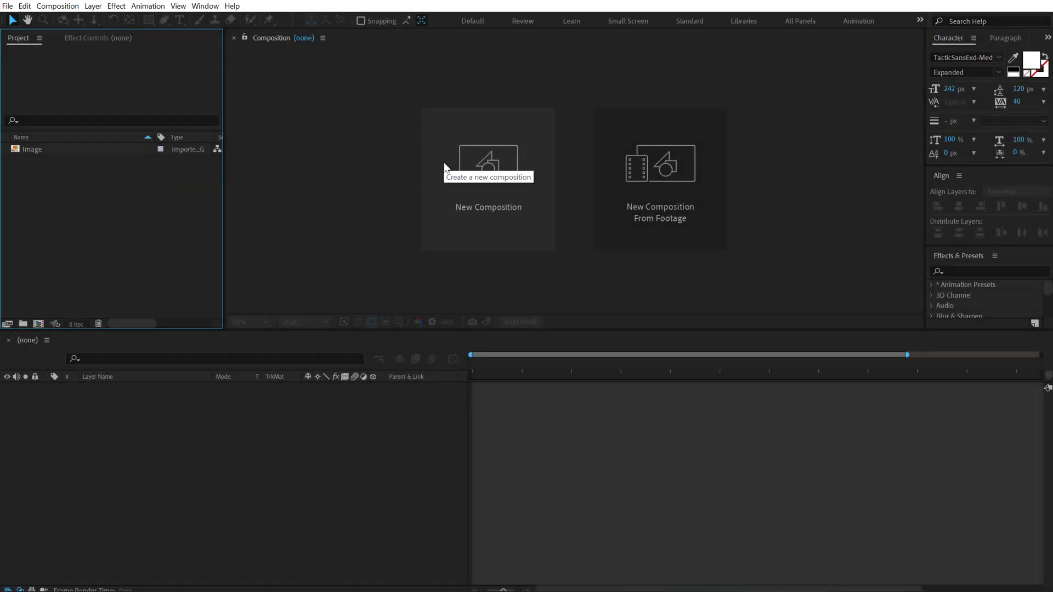
- Create a 1920×1080, 30 fps, 10-second composition named Render
{"action": "left_click", "coordinate": [473, 211]}
{"action": "left_click_drag", "start_coordinate": [484, 7], "coordinate": [443, 67]}
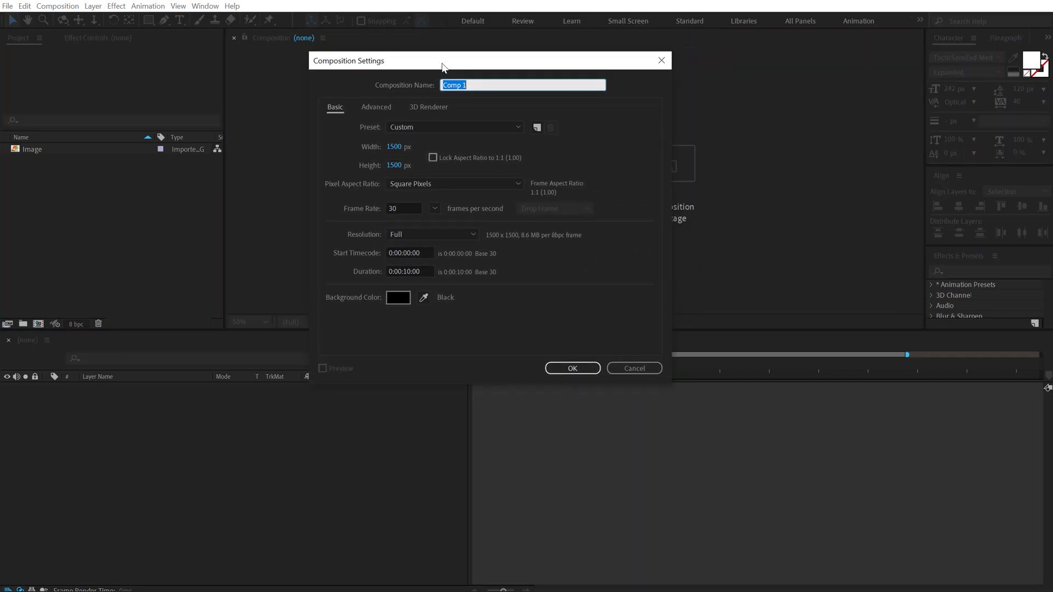
{"action": "left_click", "coordinate": [394, 147]}
{"action": "type", "text": "1920"}
{"action": "left_click", "coordinate": [399, 166]}
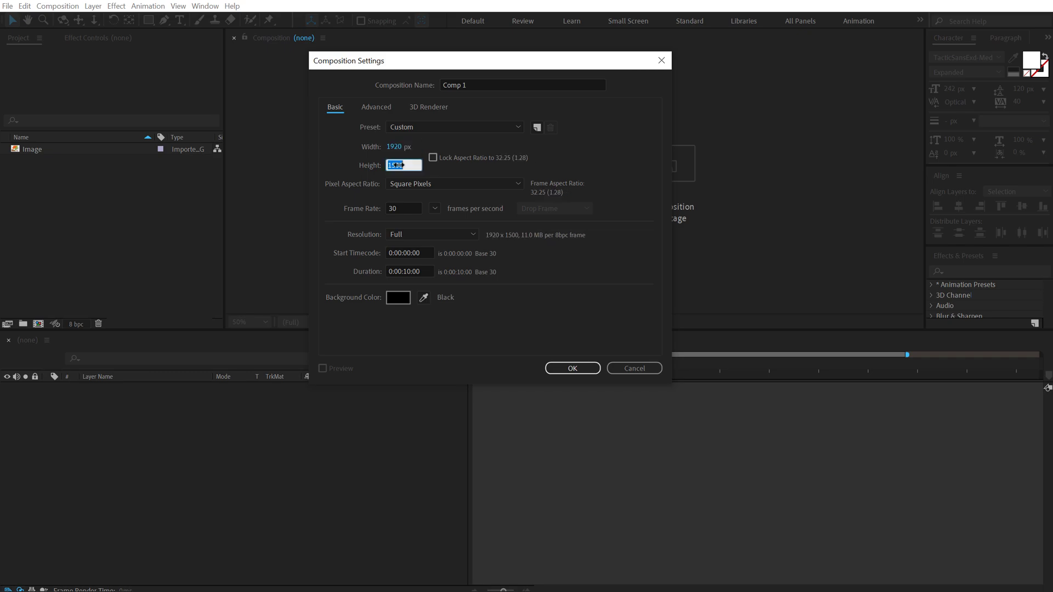
{"action": "type", "text": "1"}
{"action": "left_click", "coordinate": [480, 84]}
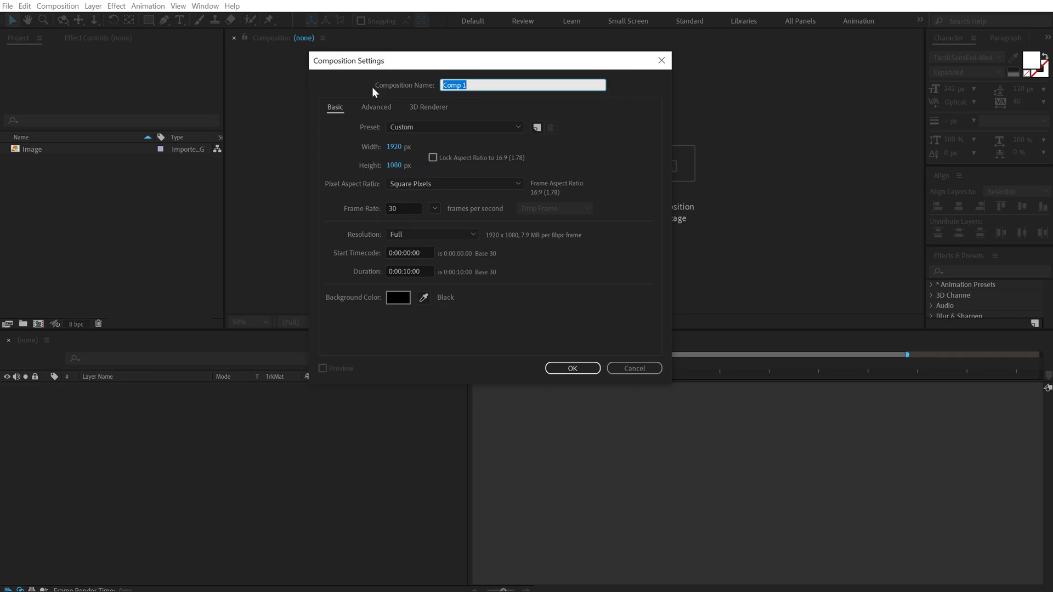
{"action": "type", "text": "Render"}
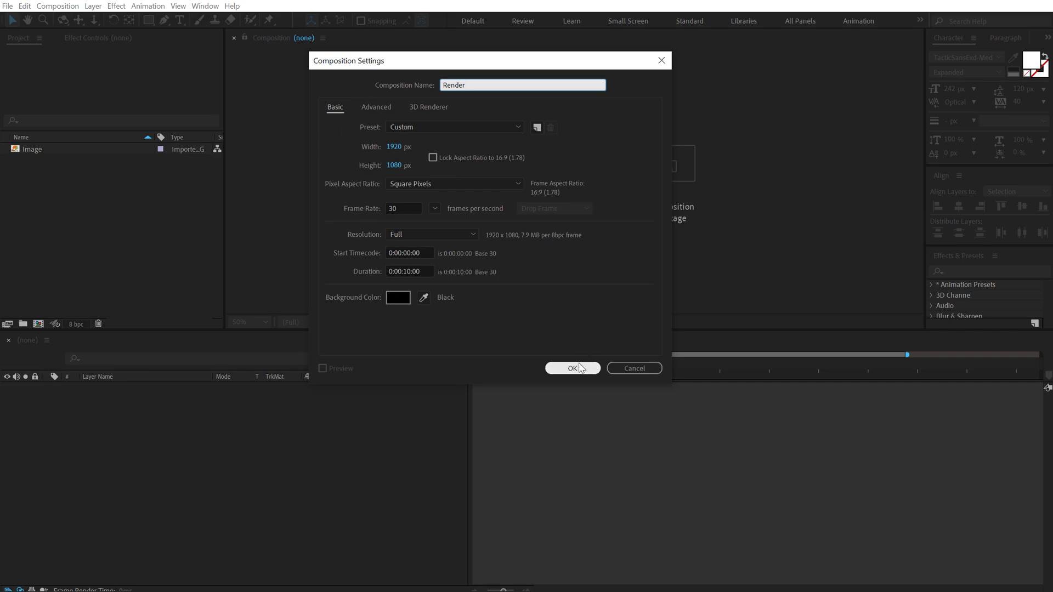
{"action": "left_click", "coordinate": [568, 368]}
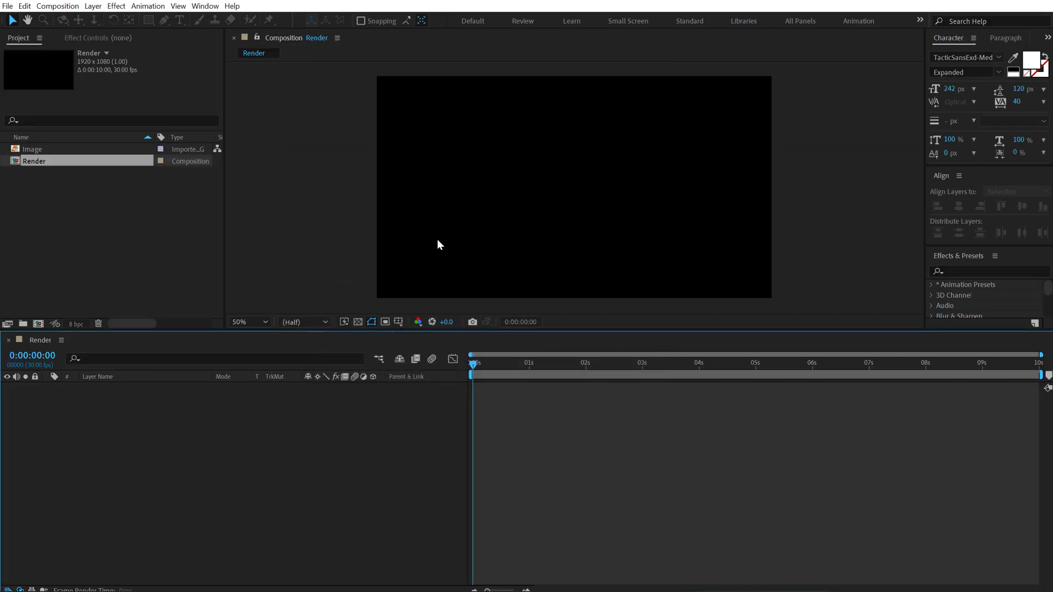
- Create a 1500×1500 composition named Image
{"action": "left_click", "coordinate": [39, 324]}
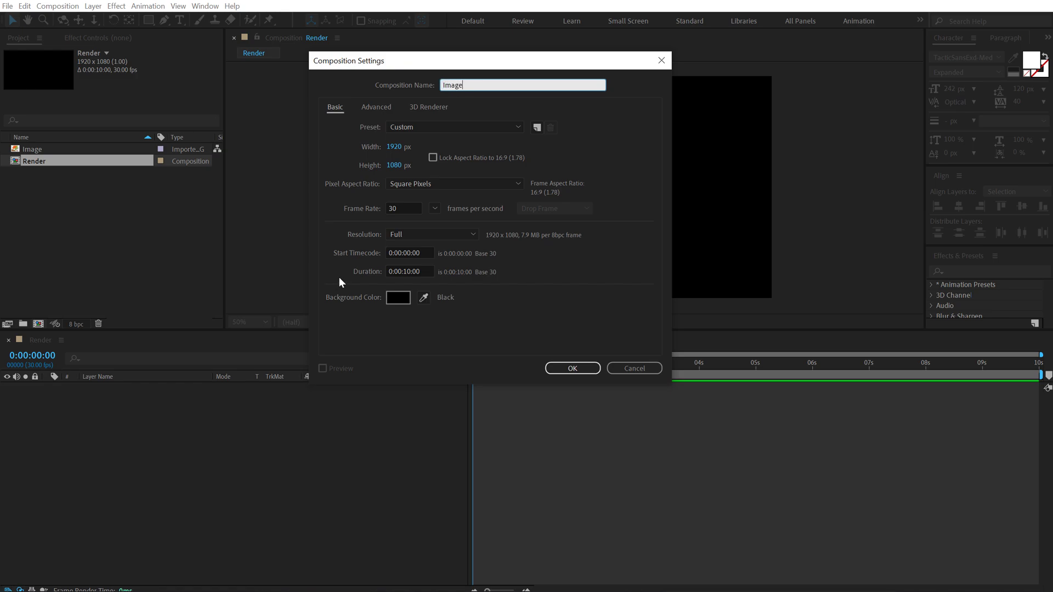
{"action": "left_click", "coordinate": [393, 149]}
{"action": "type", "text": "4500"}
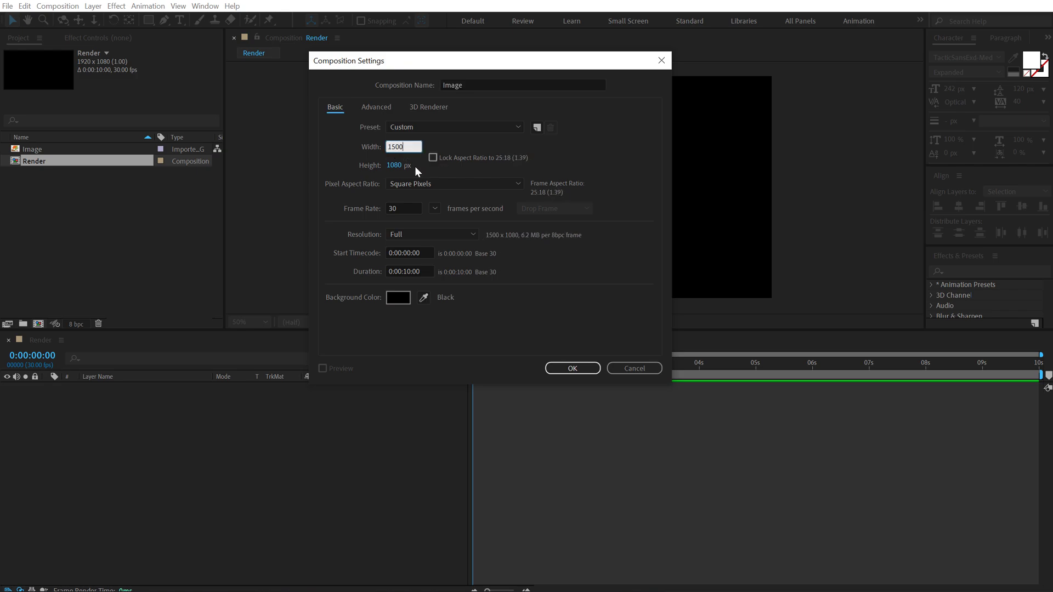
{"action": "left_click", "coordinate": [394, 165]}
{"action": "type", "text": "4"}
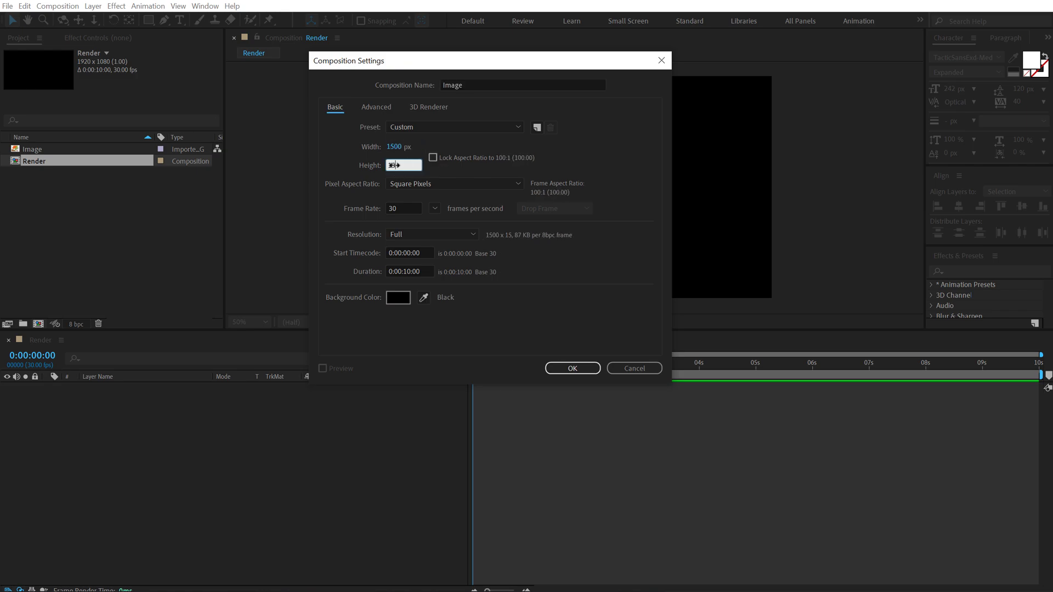
{"action": "left_click", "coordinate": [572, 368]}
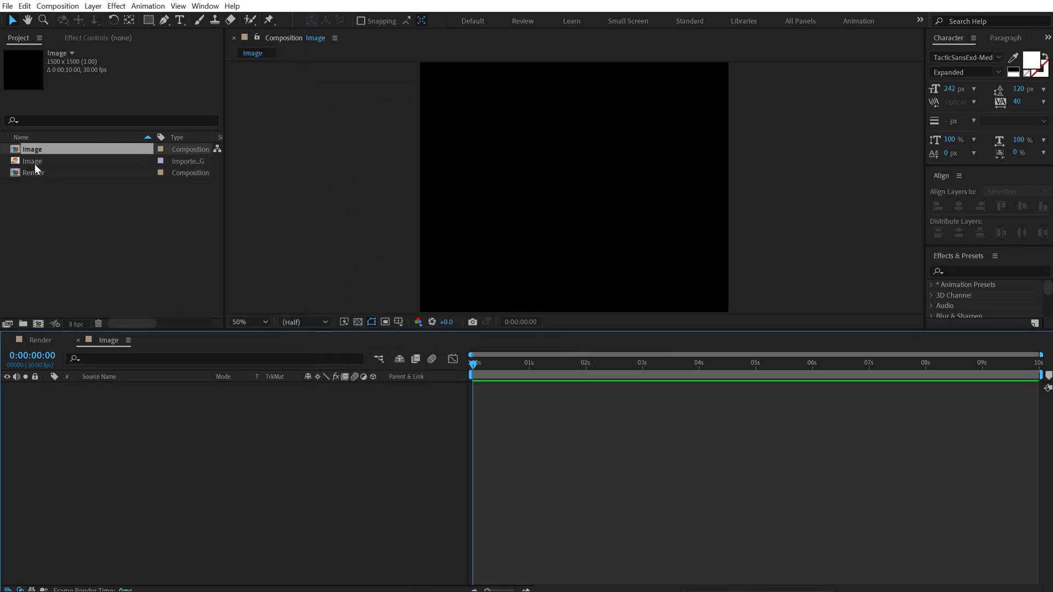
- Place the portrait photo in the Image comp and scale it down to fit the frame
{"action": "left_click_drag", "start_coordinate": [34, 164], "coordinate": [122, 456]}
{"action": "key", "text": "comma"}
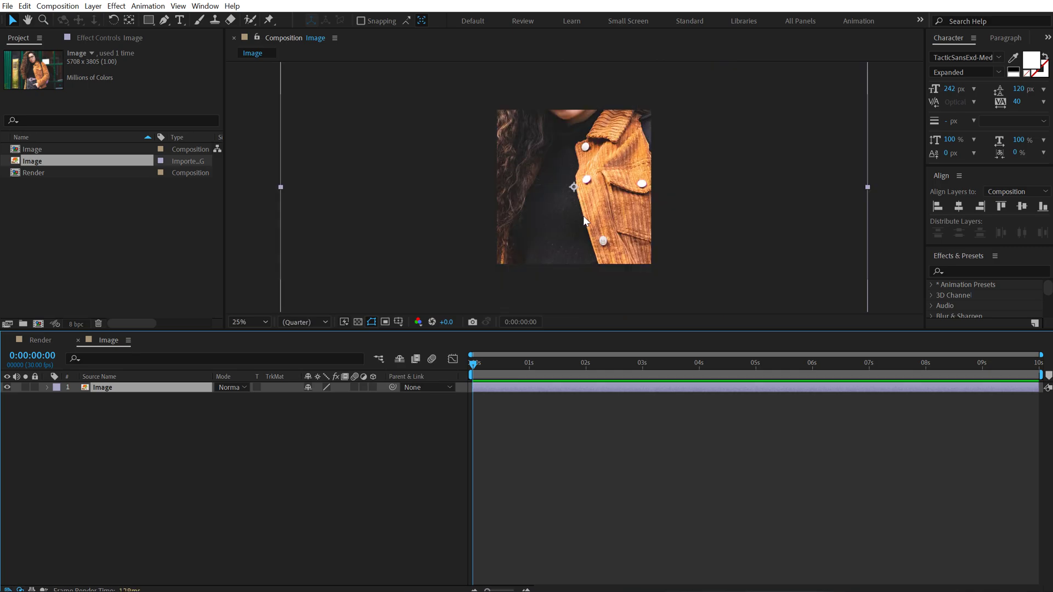
{"action": "left_click_drag", "start_coordinate": [868, 187], "coordinate": [698, 207]}
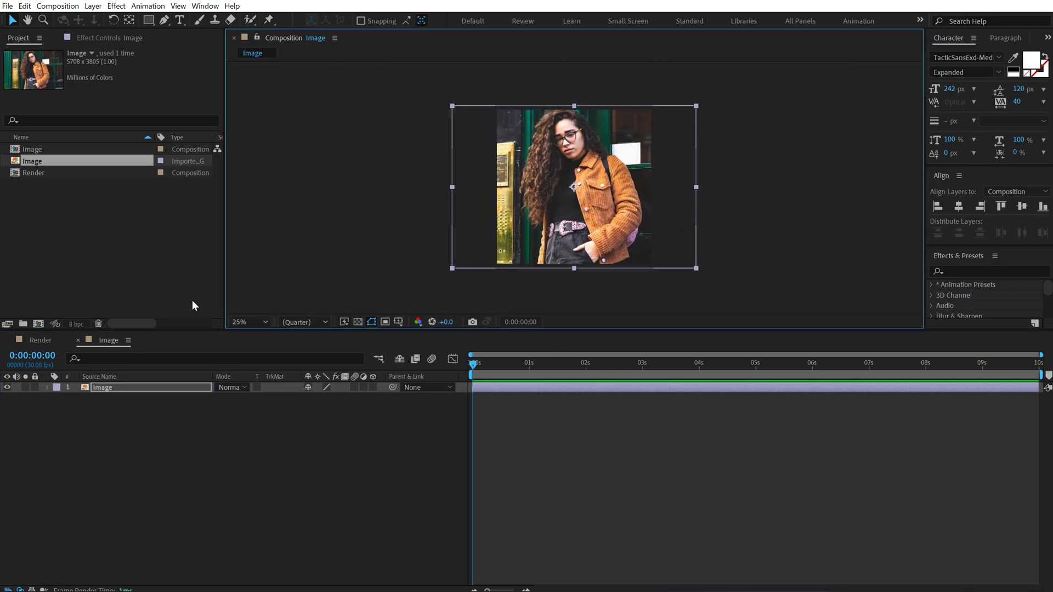
- Add a black full-frame solid layer to the Render composition
{"action": "left_click", "coordinate": [136, 271]}
{"action": "left_click", "coordinate": [31, 343]}
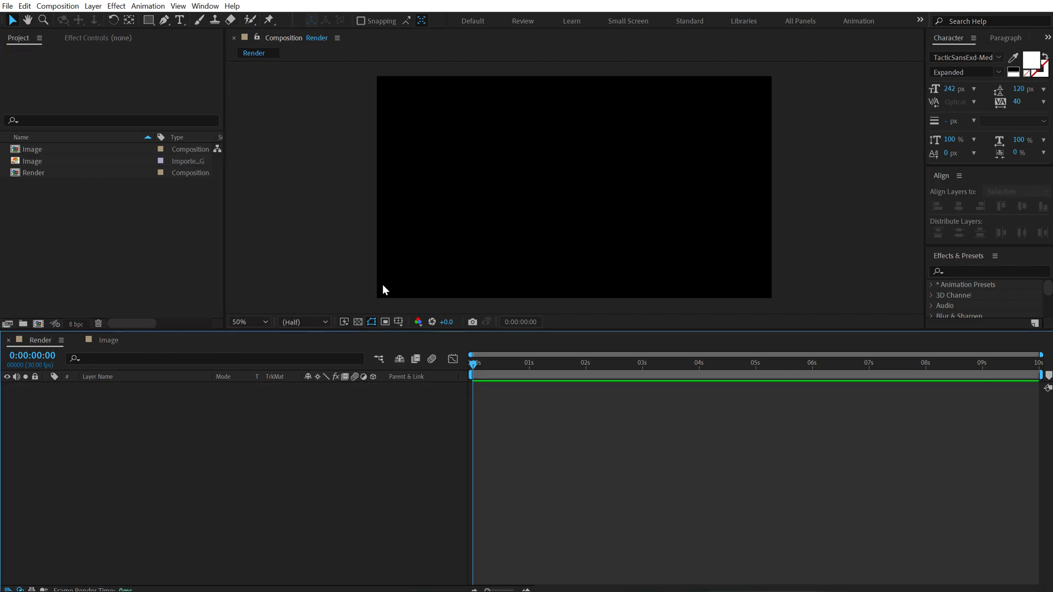
{"action": "left_click_drag", "start_coordinate": [301, 335], "coordinate": [270, 380]}
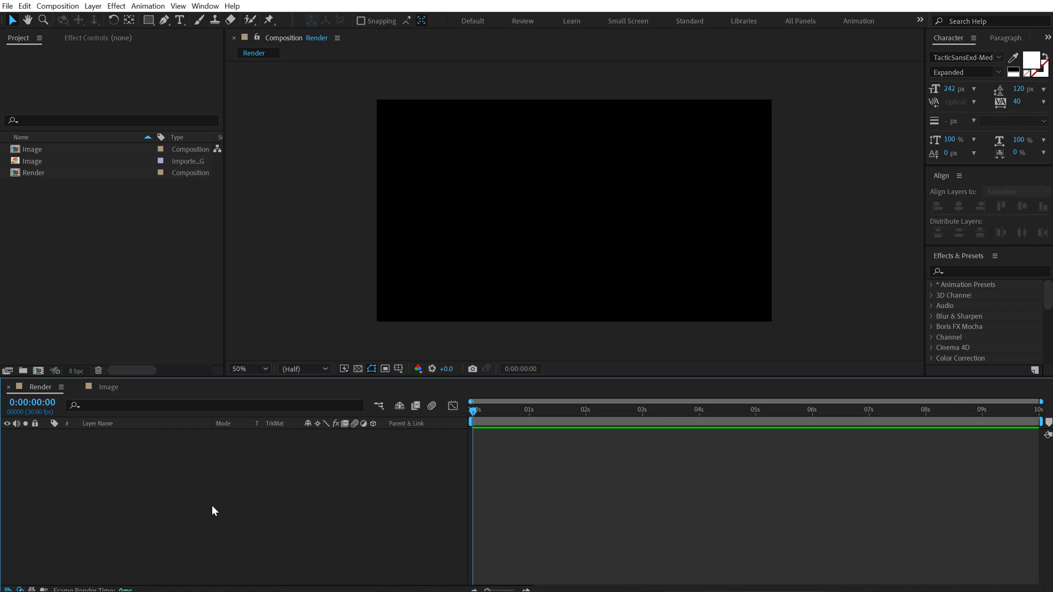
{"action": "key", "text": "ctrl+y"}
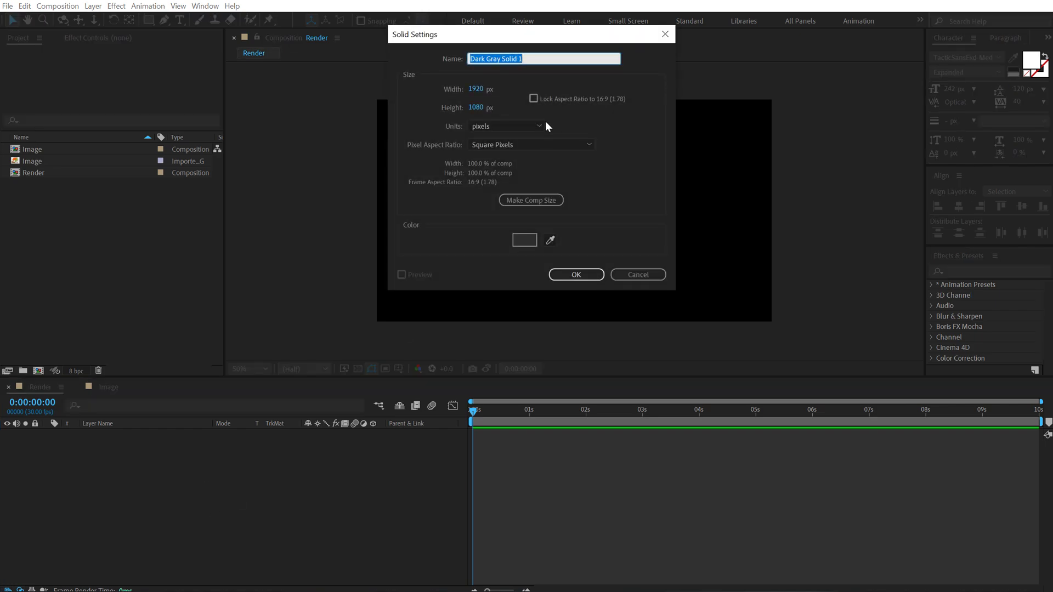
{"action": "left_click", "coordinate": [525, 240]}
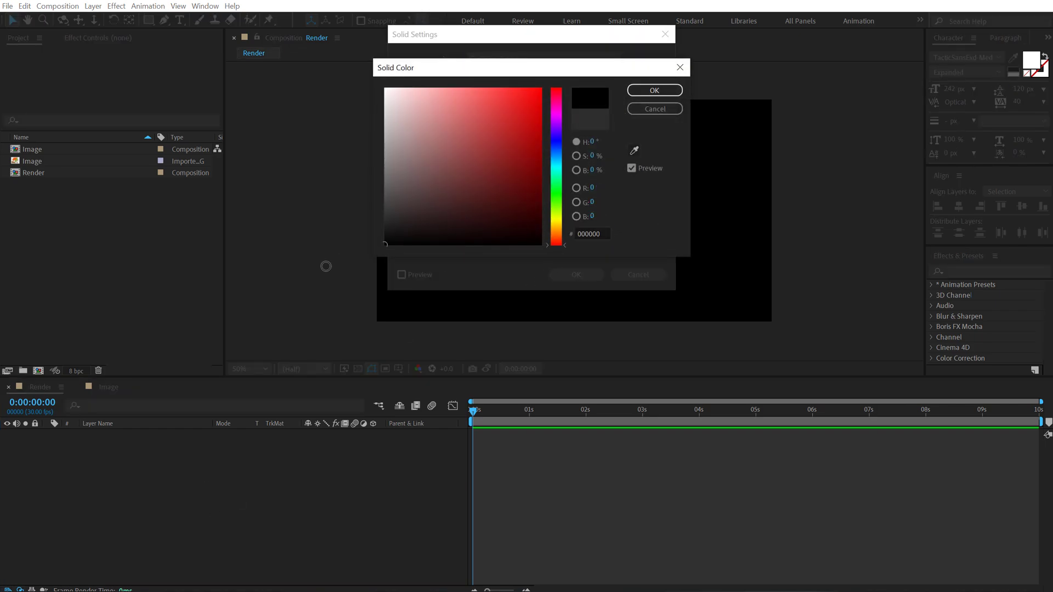
{"action": "left_click", "coordinate": [654, 90]}
{"action": "left_click", "coordinate": [576, 274]}
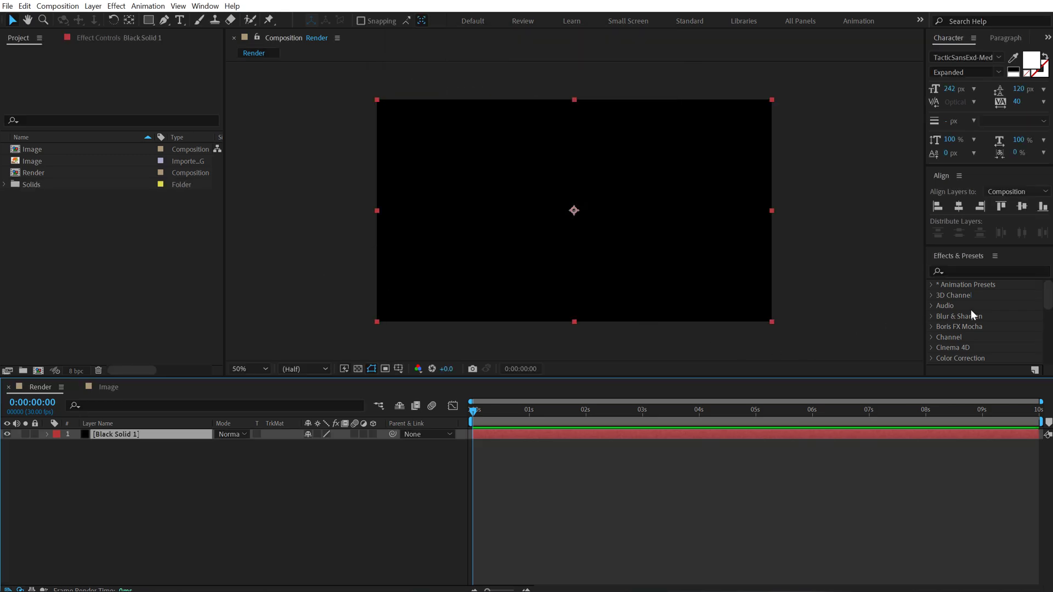
- Apply a Fill effect to the solid with the pale blue-grey colour EBEFF2
{"action": "left_click", "coordinate": [968, 272]}
{"action": "type", "text": "fill"}
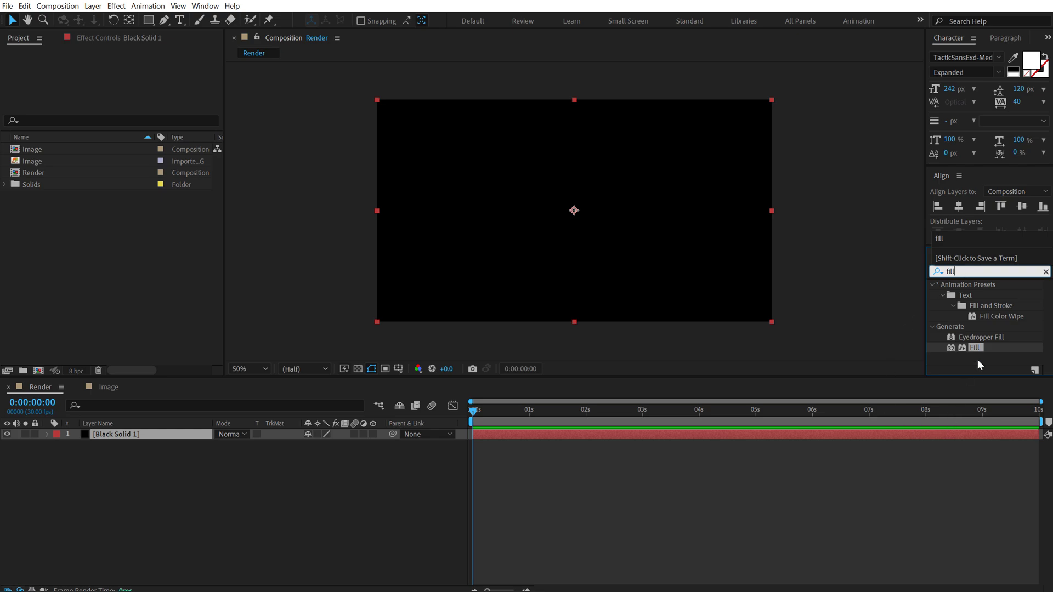
{"action": "double_click", "coordinate": [976, 348]}
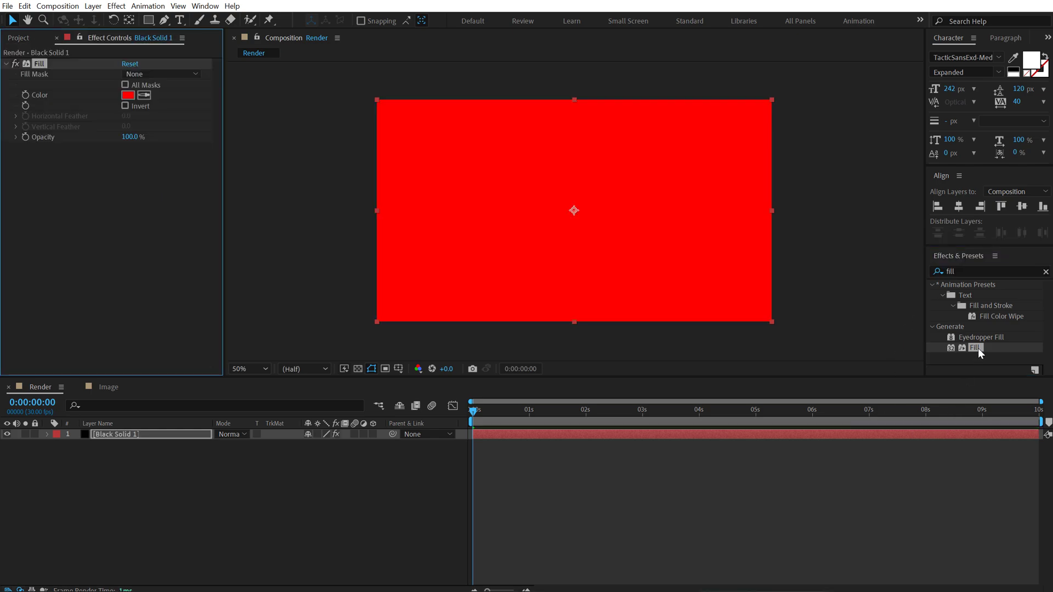
{"action": "left_click", "coordinate": [131, 96]}
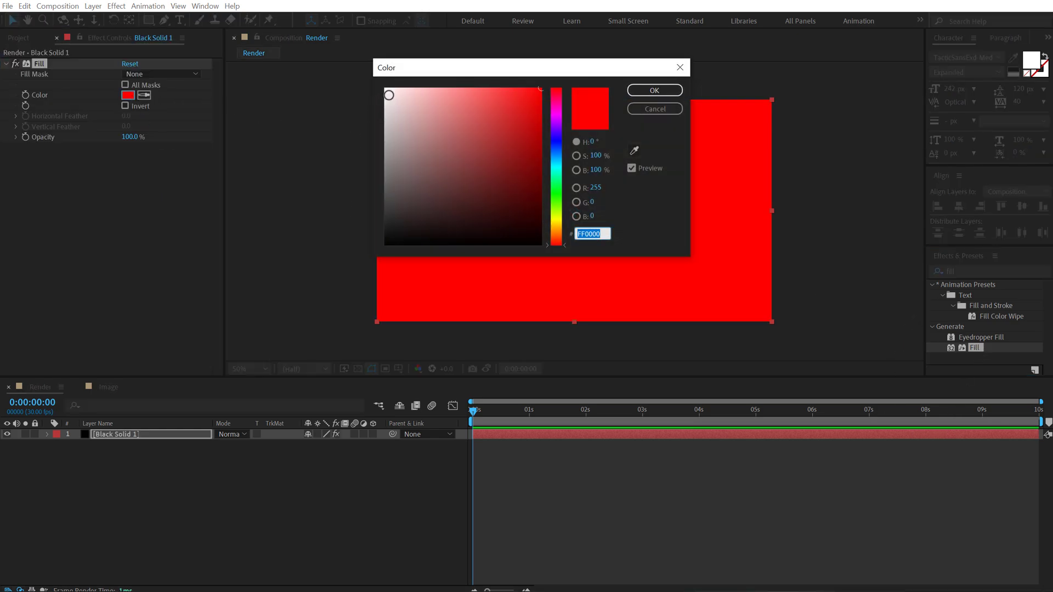
{"action": "type", "text": "F2EBEB"}
{"action": "key", "text": "Tab"}
{"action": "left_click_drag", "start_coordinate": [558, 160], "coordinate": [558, 155]}
{"action": "left_click", "coordinate": [653, 92]}
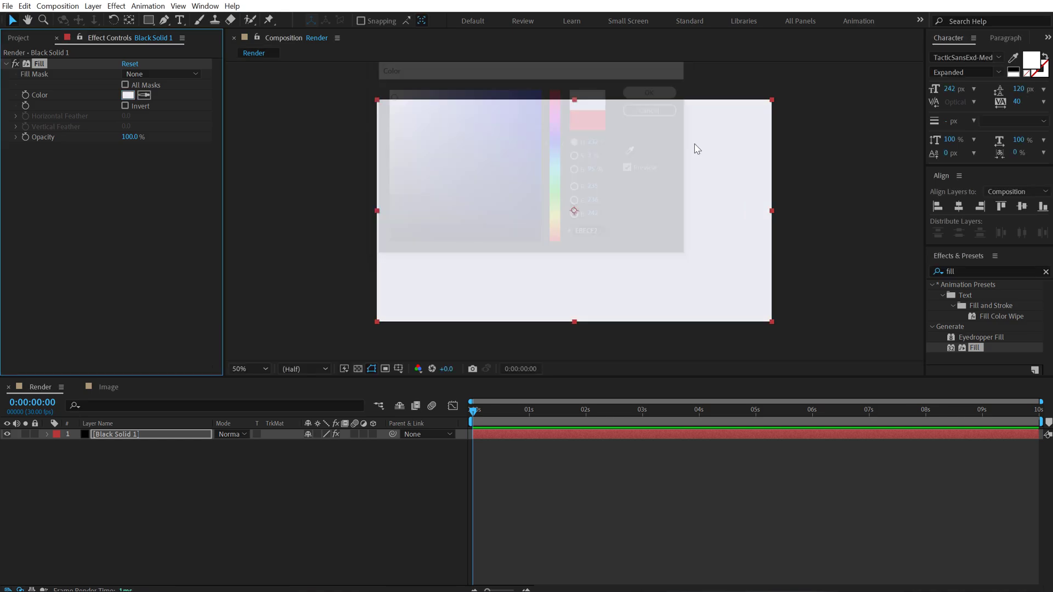
- Draw a navy rectangle shape over the right side of the frame
{"action": "left_click", "coordinate": [27, 40]}
{"action": "left_click", "coordinate": [133, 459]}
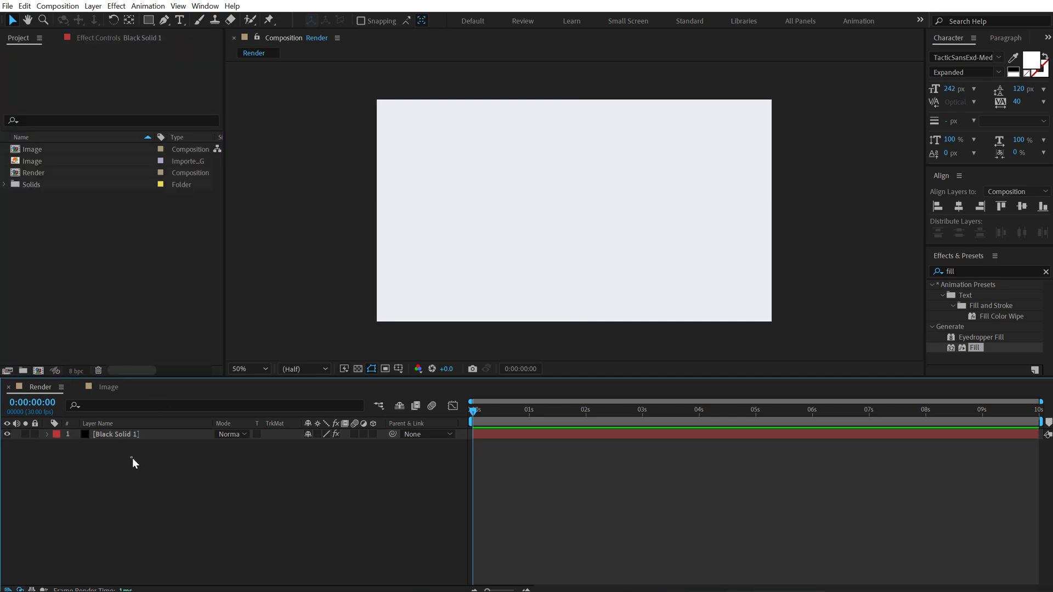
{"action": "left_click", "coordinate": [148, 20]}
{"action": "left_click_drag", "start_coordinate": [552, 164], "coordinate": [865, 303]}
{"action": "left_click", "coordinate": [70, 456]}
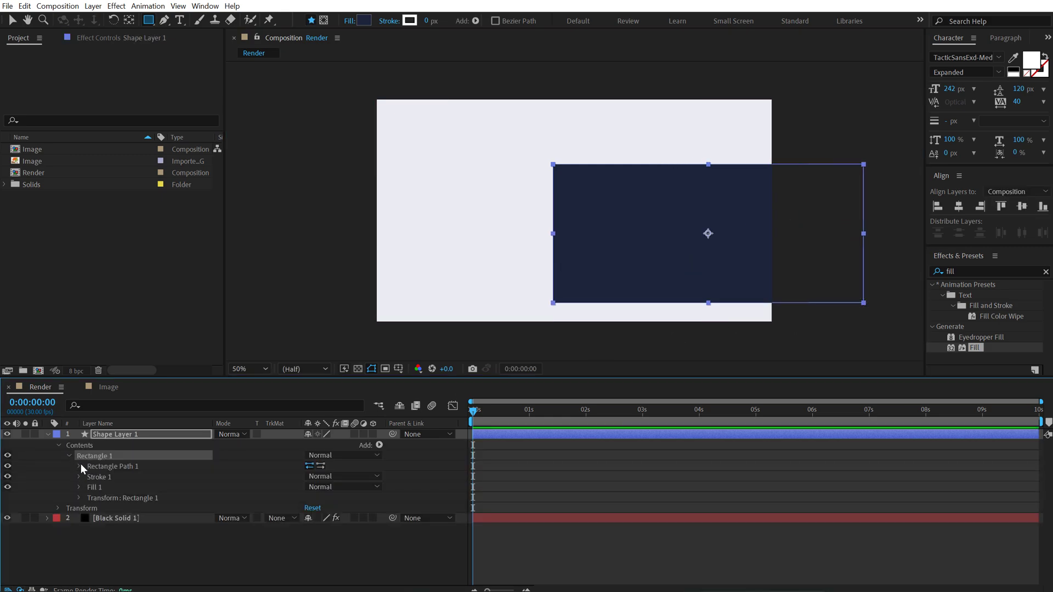
{"action": "left_click", "coordinate": [80, 465]}
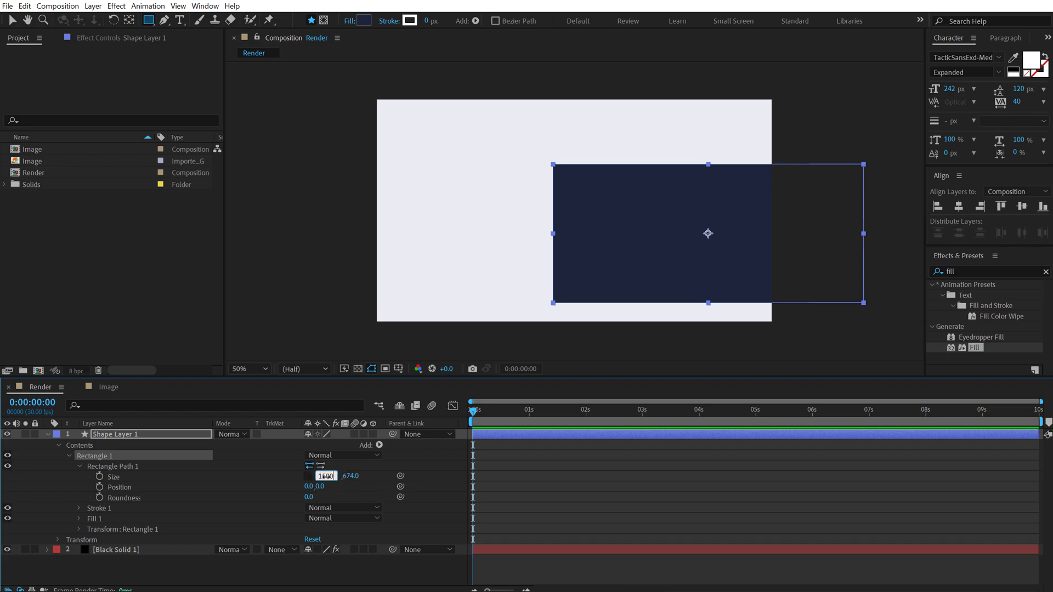
- Size the rectangle to 1500×730 and move it up and left
{"action": "left_click", "coordinate": [451, 467]}
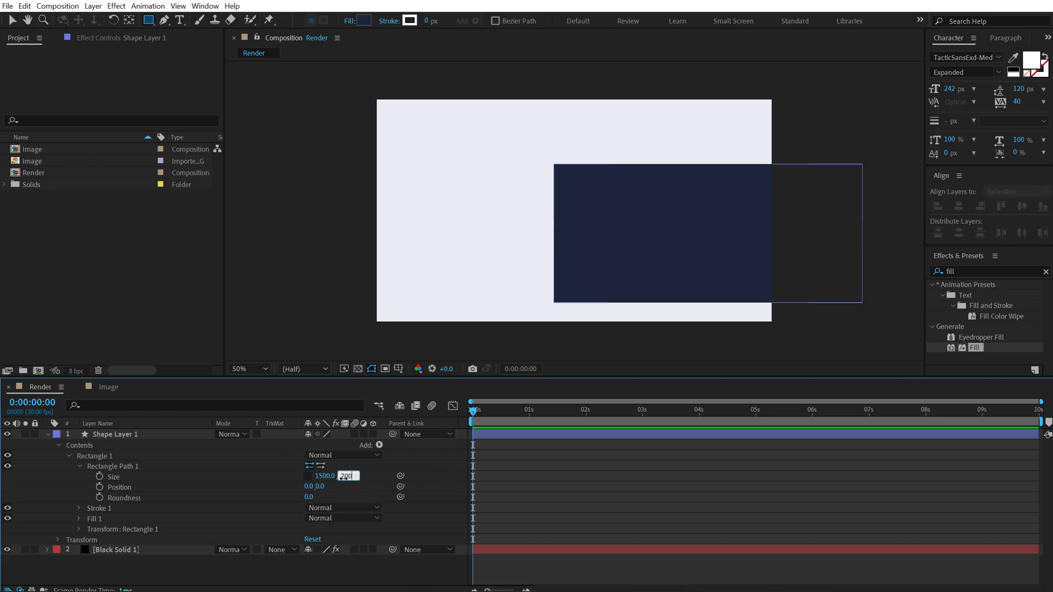
{"action": "type", "text": "700"}
{"action": "left_click", "coordinate": [422, 461]}
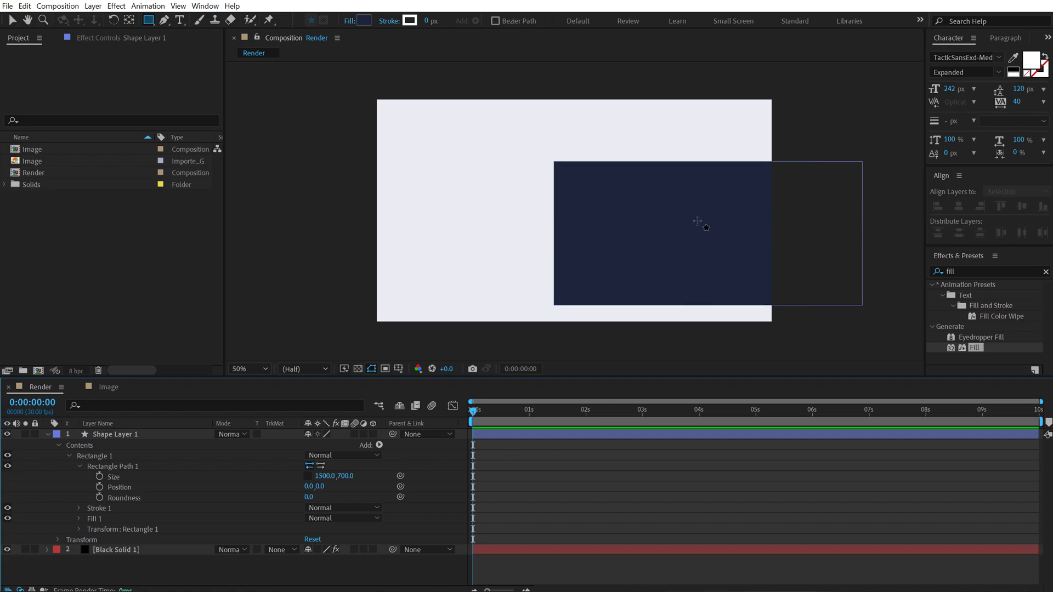
{"action": "key", "text": "v"}
{"action": "left_click_drag", "start_coordinate": [665, 236], "coordinate": [651, 216]}
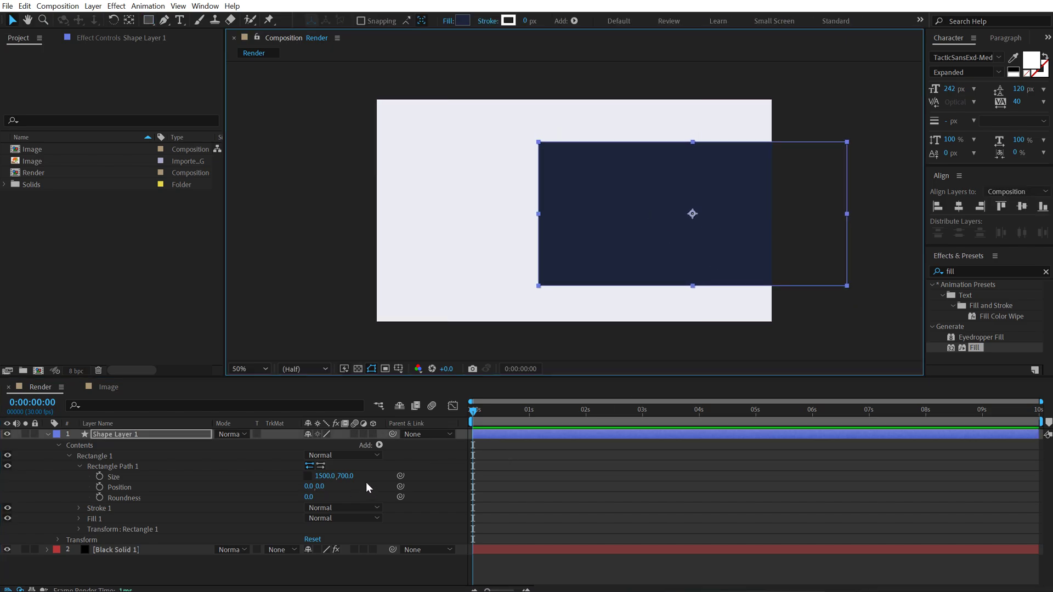
{"action": "left_click", "coordinate": [346, 476]}
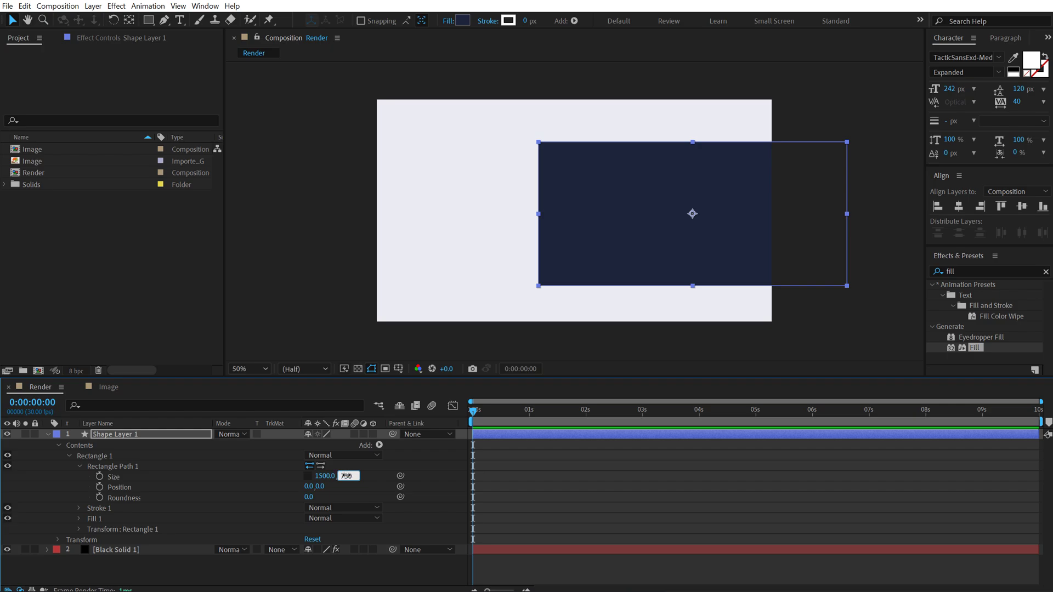
{"action": "type", "text": "730"}
{"action": "left_click", "coordinate": [426, 477]}
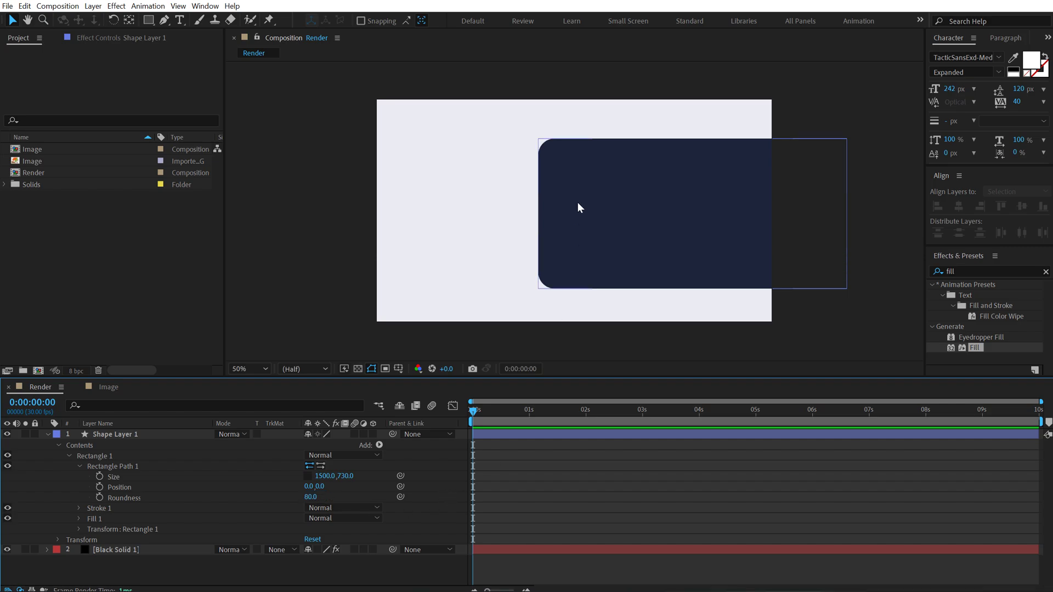
- Set the rectangle's corner Roundness to 100 and collapse Rectangle 1
{"action": "left_click", "coordinate": [309, 496]}
{"action": "type", "text": "100"}
{"action": "key", "text": "Return"}
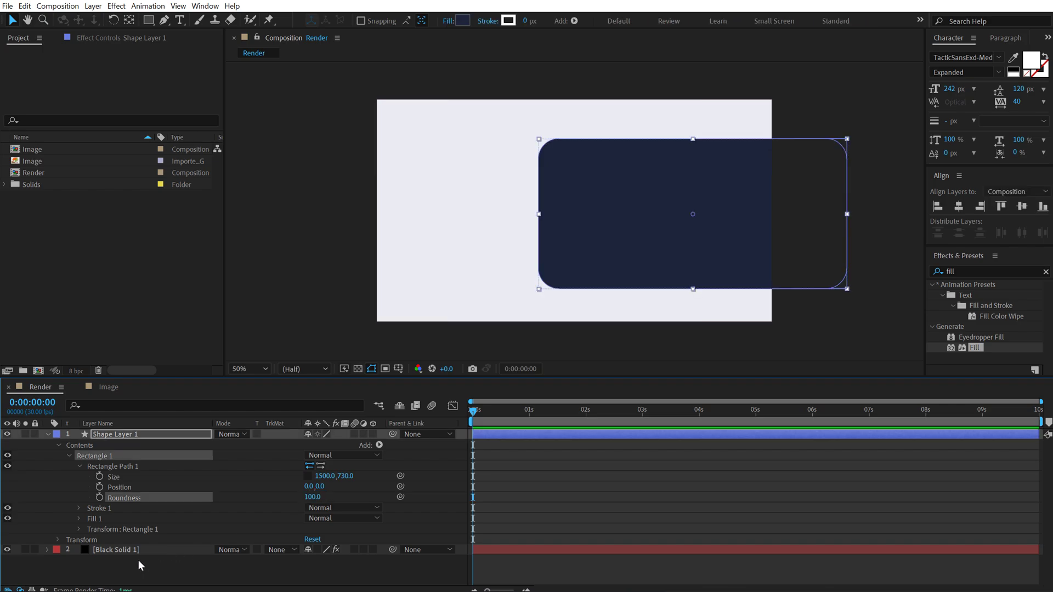
{"action": "left_click", "coordinate": [69, 456]}
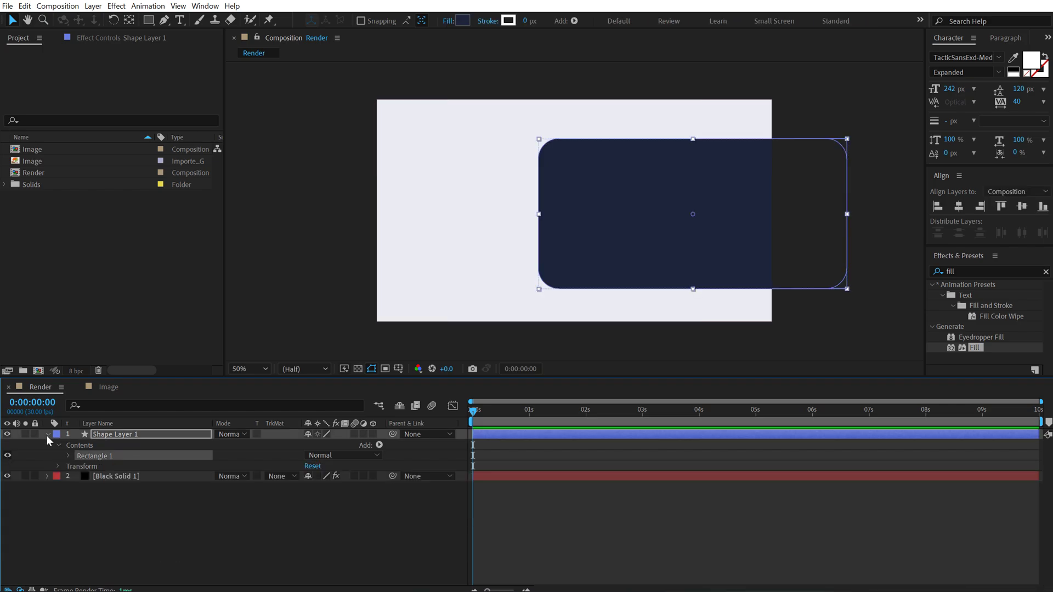
{"action": "left_click", "coordinate": [69, 456]}
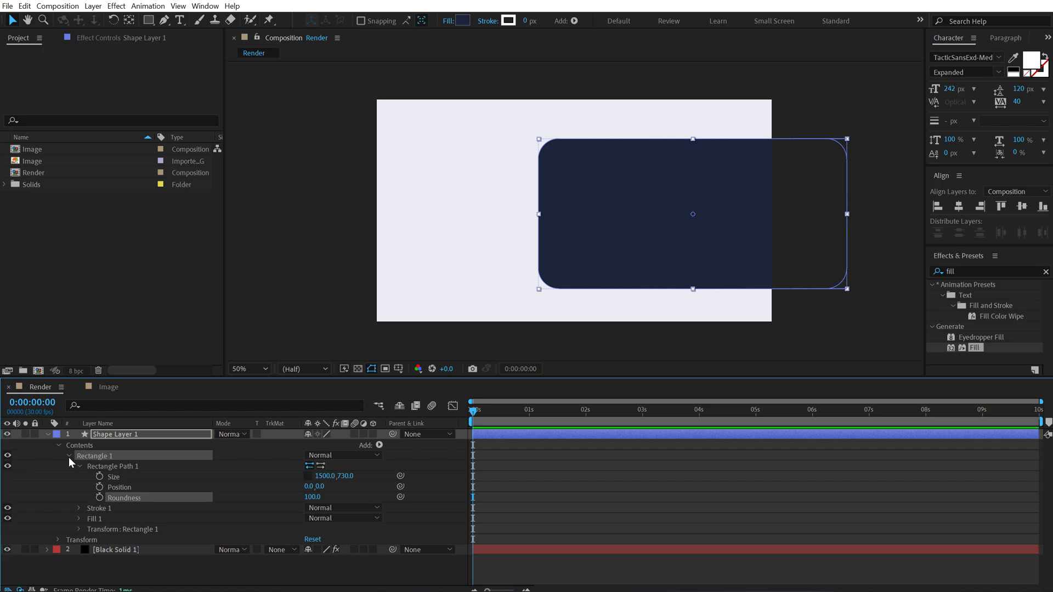
{"action": "left_click", "coordinate": [66, 456]}
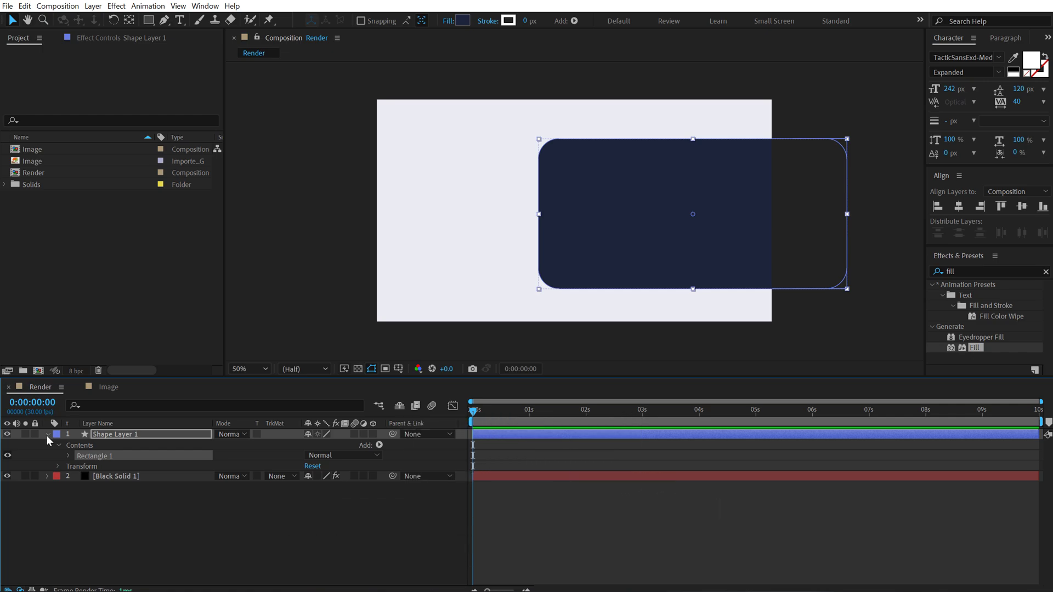
- Collapse Shape Layer 1, then scroll the DemoCreator page down to its business statistics section
{"action": "left_click", "coordinate": [47, 436]}
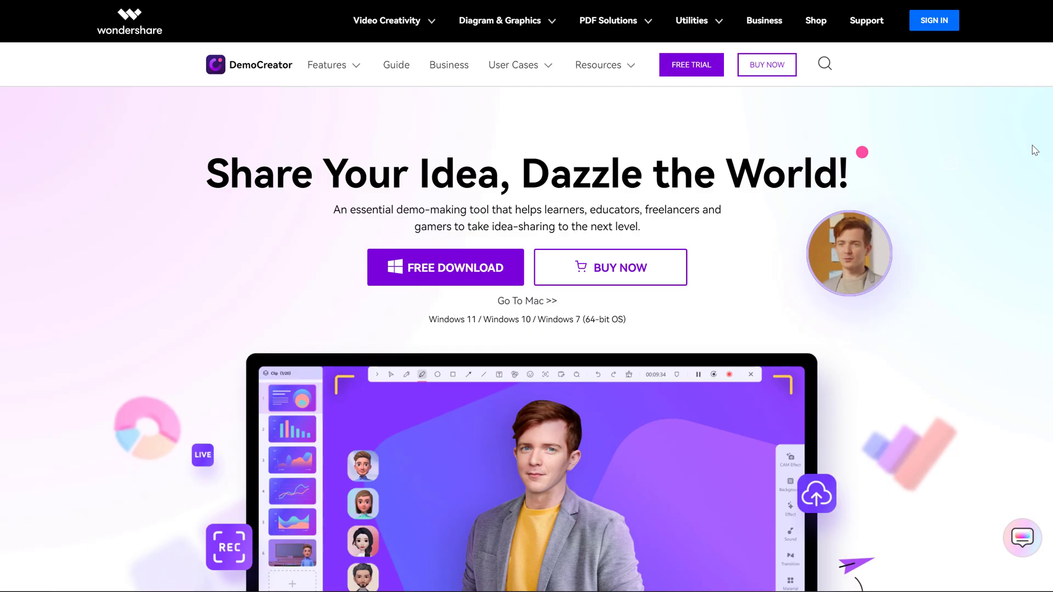
{"action": "scroll", "coordinate": [1034, 150], "scroll_direction": "down", "scroll_amount": 15}
{"action": "scroll", "coordinate": [1034, 151], "scroll_direction": "down", "scroll_amount": 20}
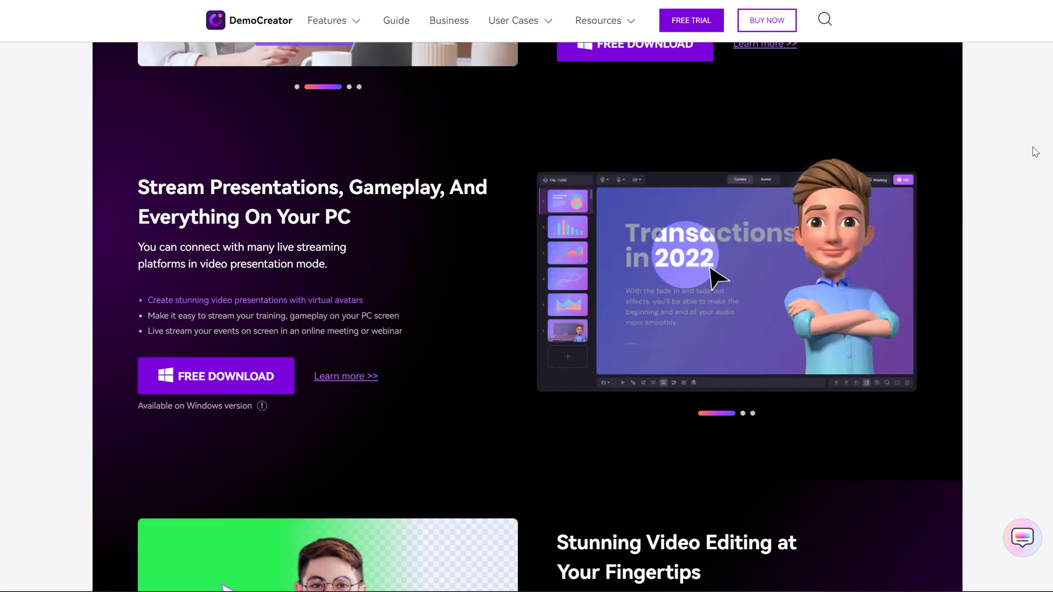
{"action": "scroll", "coordinate": [1034, 152], "scroll_direction": "down", "scroll_amount": 10}
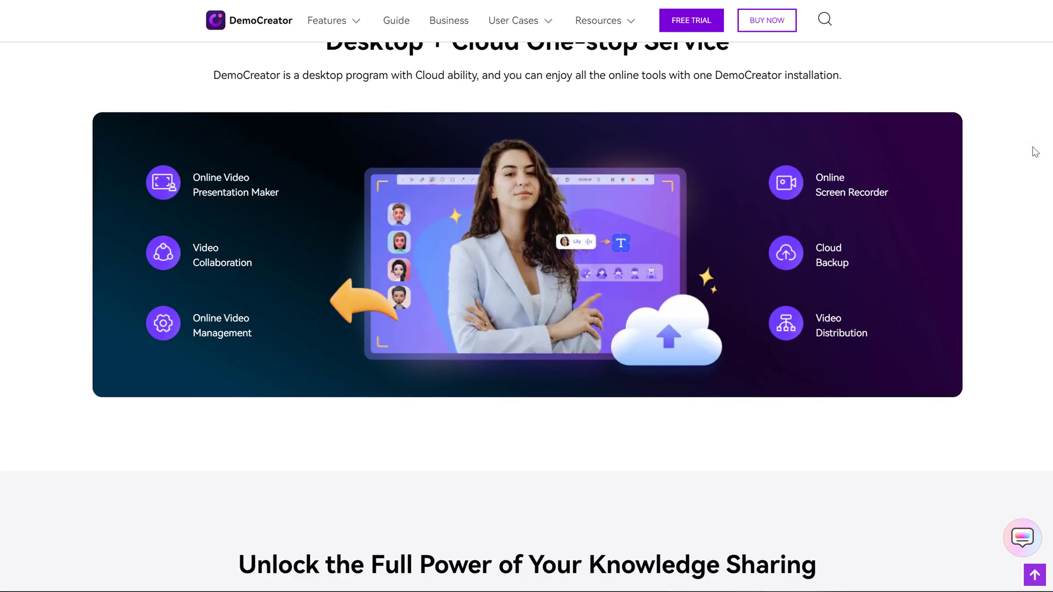
{"action": "scroll", "coordinate": [1035, 151], "scroll_direction": "down", "scroll_amount": 10}
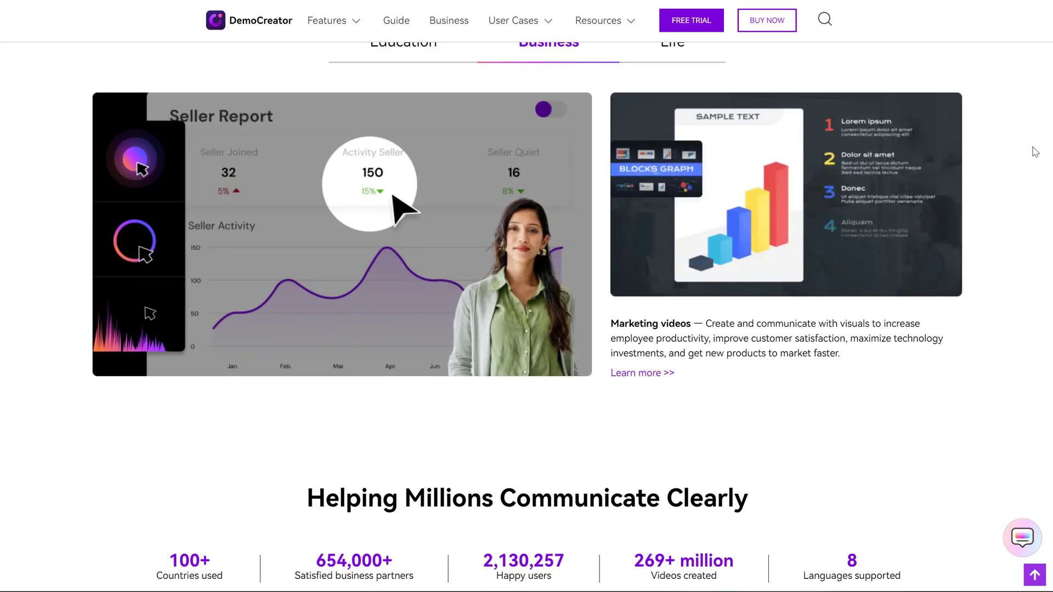
- Show the avatar full-screen and apply the Classic Indoor Black Chalkboard background
{"action": "scroll", "coordinate": [1034, 152], "scroll_direction": "down", "scroll_amount": 10}
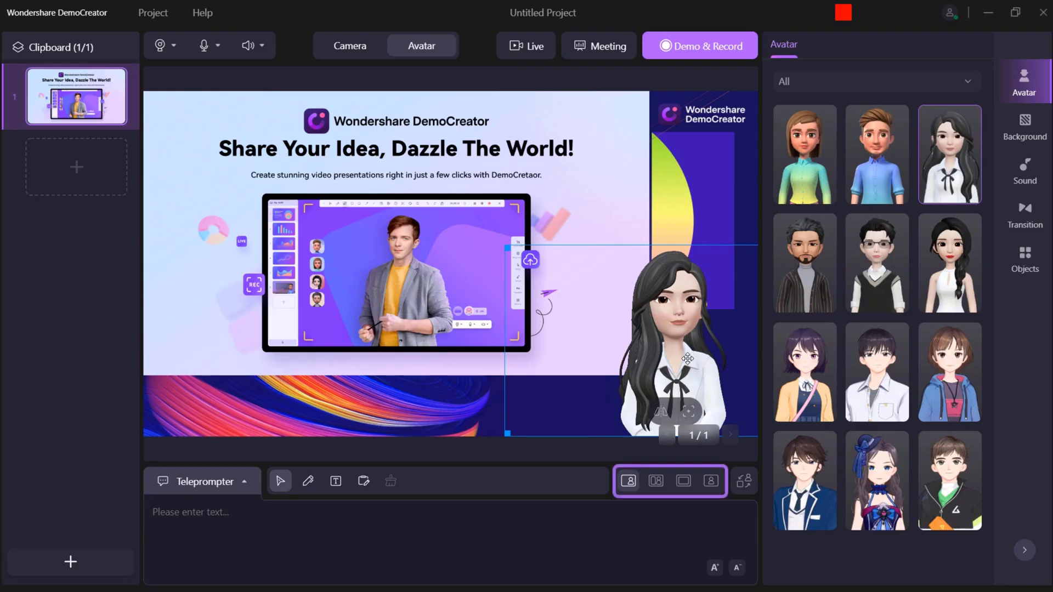
{"action": "left_click", "coordinate": [685, 481]}
{"action": "left_click", "coordinate": [710, 482]}
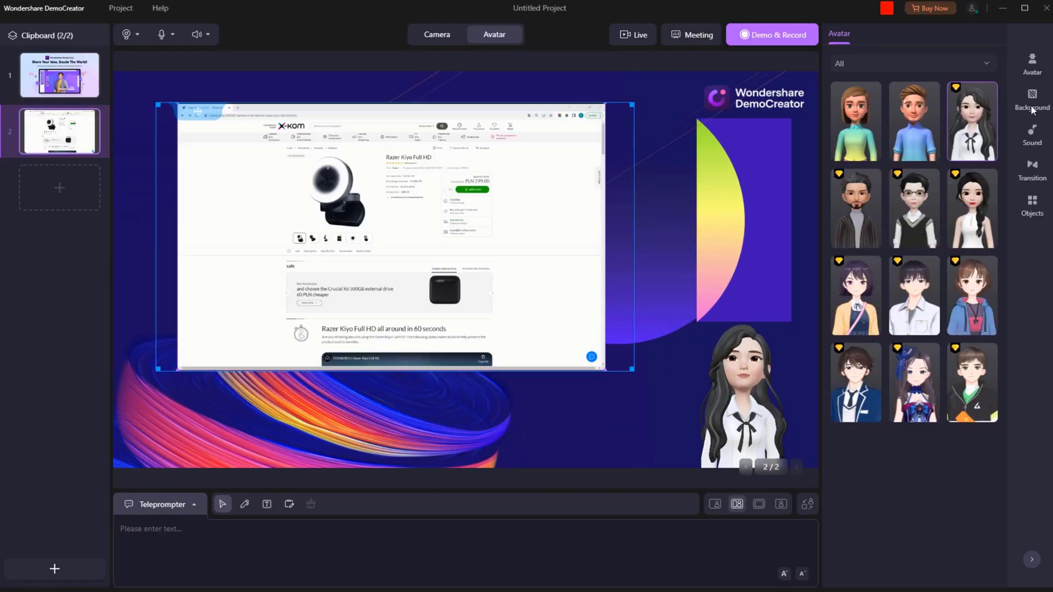
{"action": "left_click", "coordinate": [1032, 102]}
{"action": "left_click", "coordinate": [913, 64]}
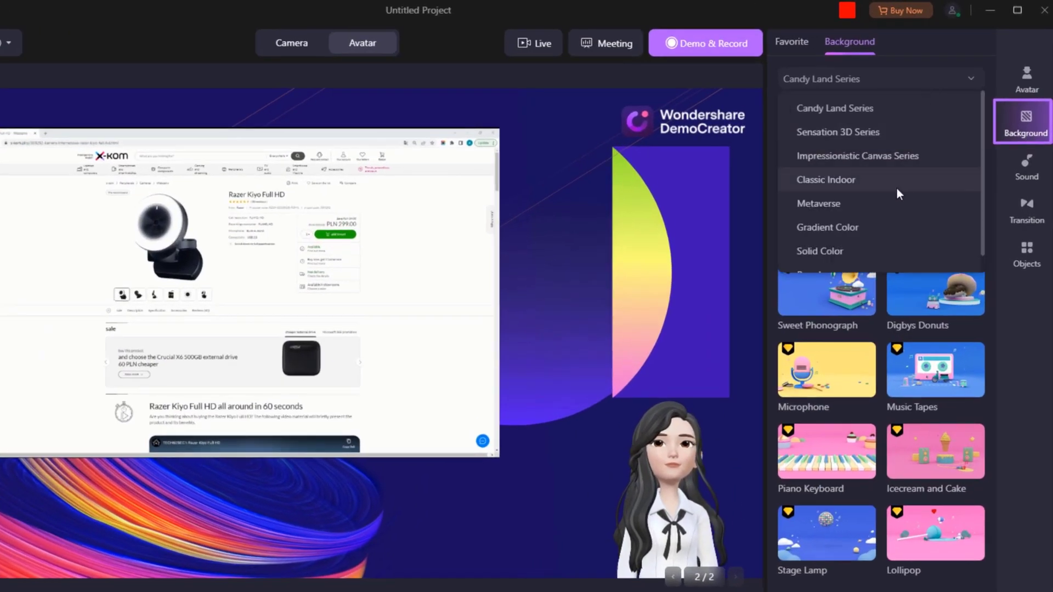
{"action": "left_click", "coordinate": [926, 154]}
{"action": "left_click", "coordinate": [931, 118]}
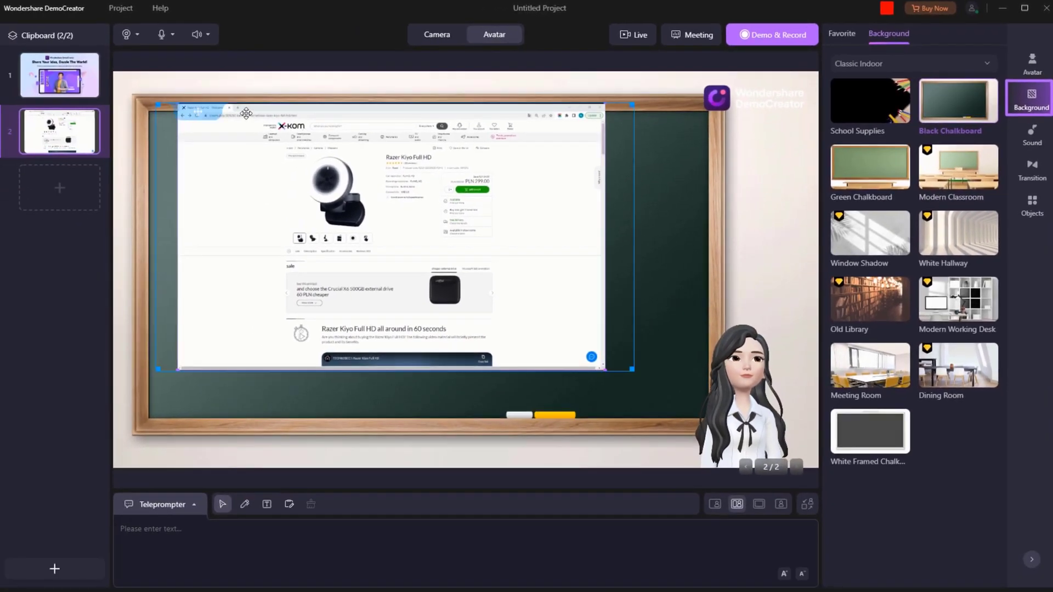
- Add a third slide with a classroom photo and browse the available sounds
{"action": "left_click", "coordinate": [54, 569]}
{"action": "left_click", "coordinate": [82, 525]}
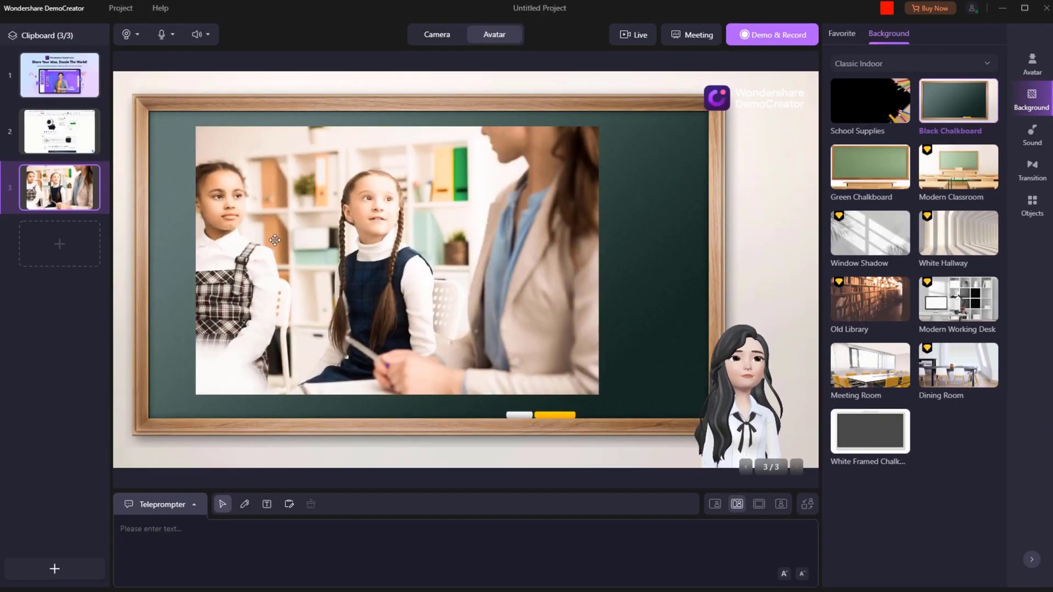
{"action": "left_click", "coordinate": [1031, 134]}
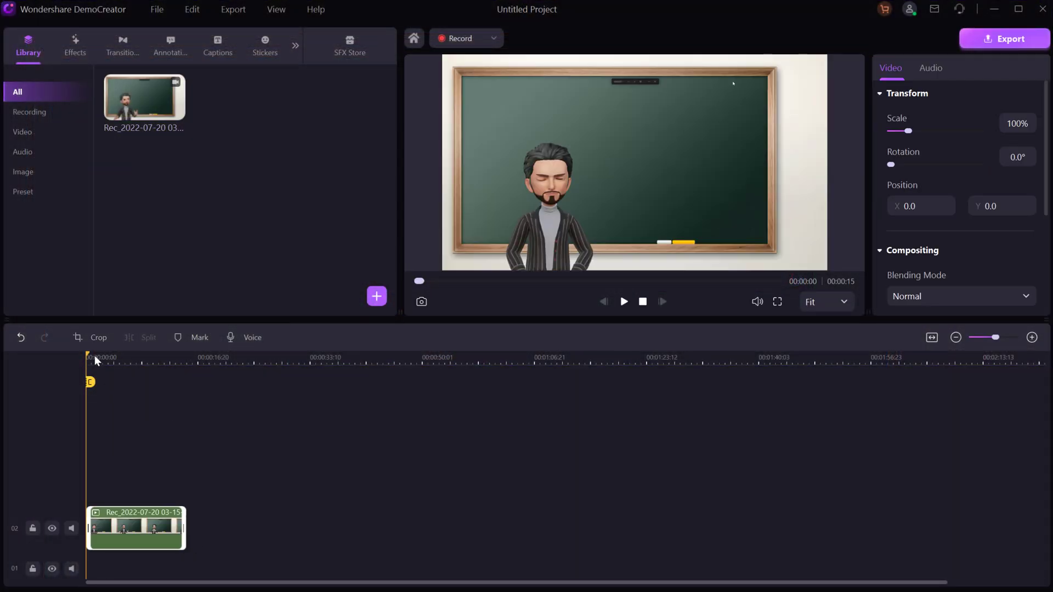
- Place the Warp Zoom 2 transition between the two clips and preview it
{"action": "left_click_drag", "start_coordinate": [94, 359], "coordinate": [156, 360]}
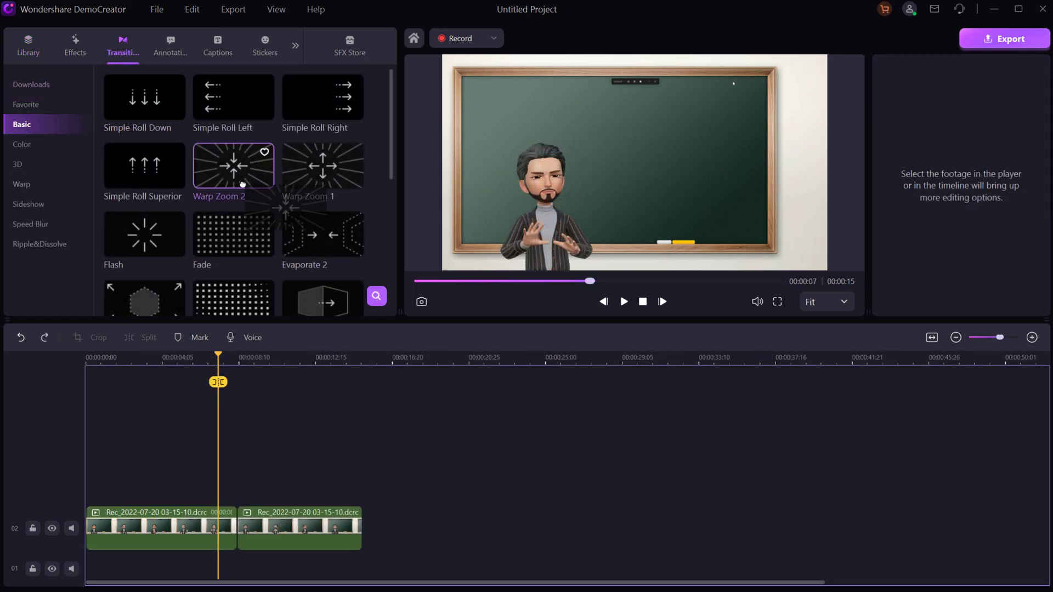
{"action": "left_click_drag", "start_coordinate": [256, 181], "coordinate": [230, 528]}
{"action": "left_click", "coordinate": [199, 357]}
{"action": "key", "text": "space"}
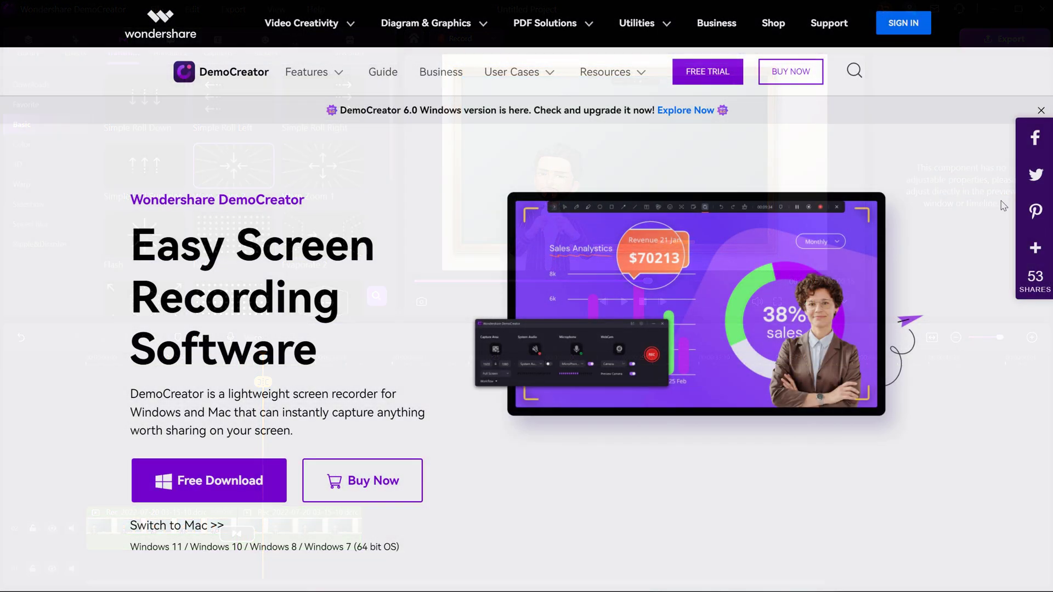
{"action": "scroll", "coordinate": [1004, 206], "scroll_direction": "down", "scroll_amount": 20}
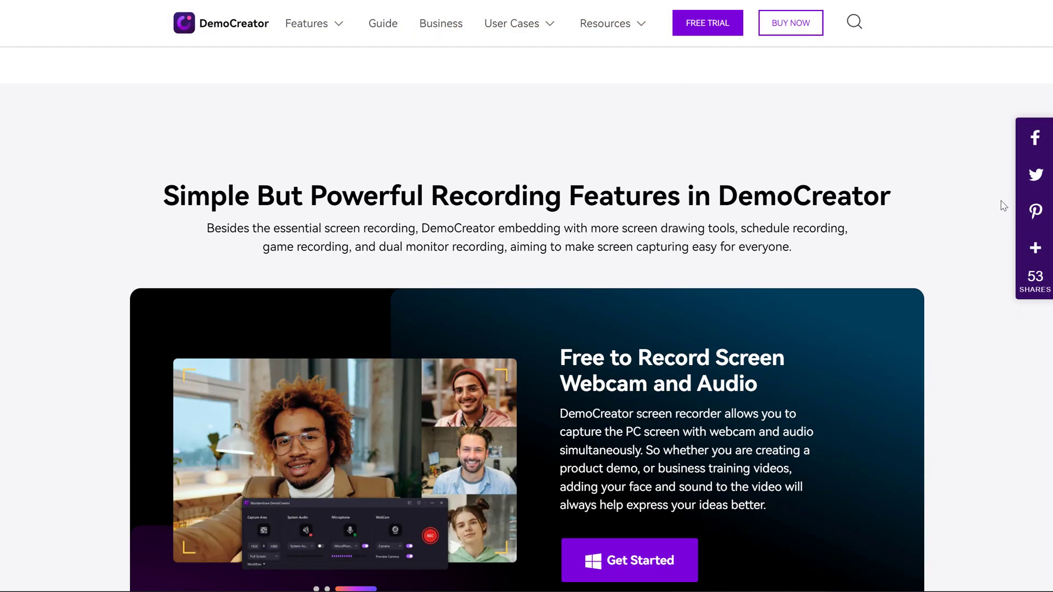
{"action": "scroll", "coordinate": [1005, 206], "scroll_direction": "down", "scroll_amount": 6}
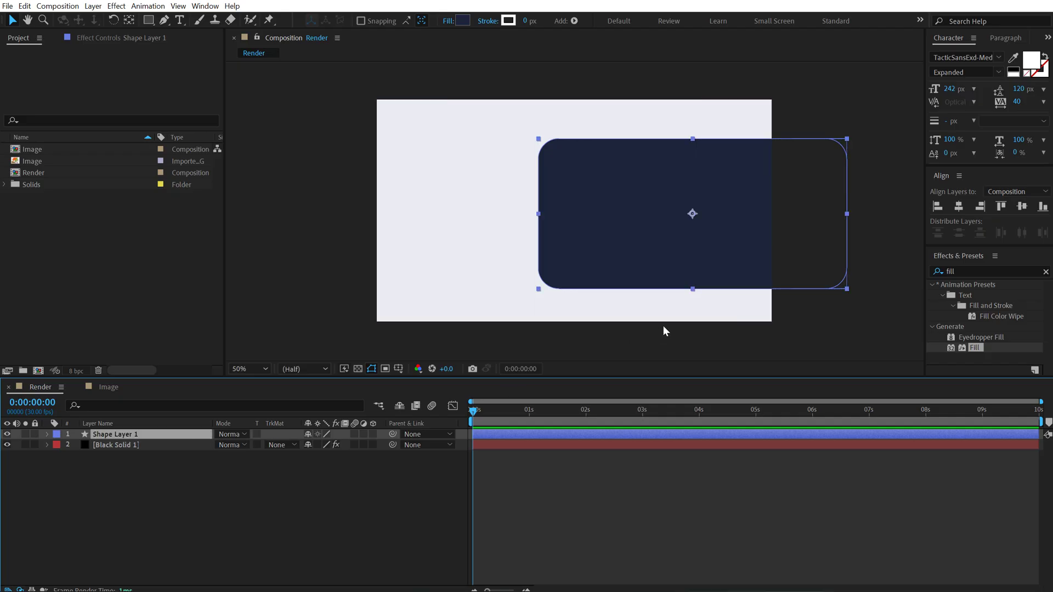
- Duplicate the navy card, move the copy to the left, and shift the original slightly right
{"action": "key", "text": "ctrl+d"}
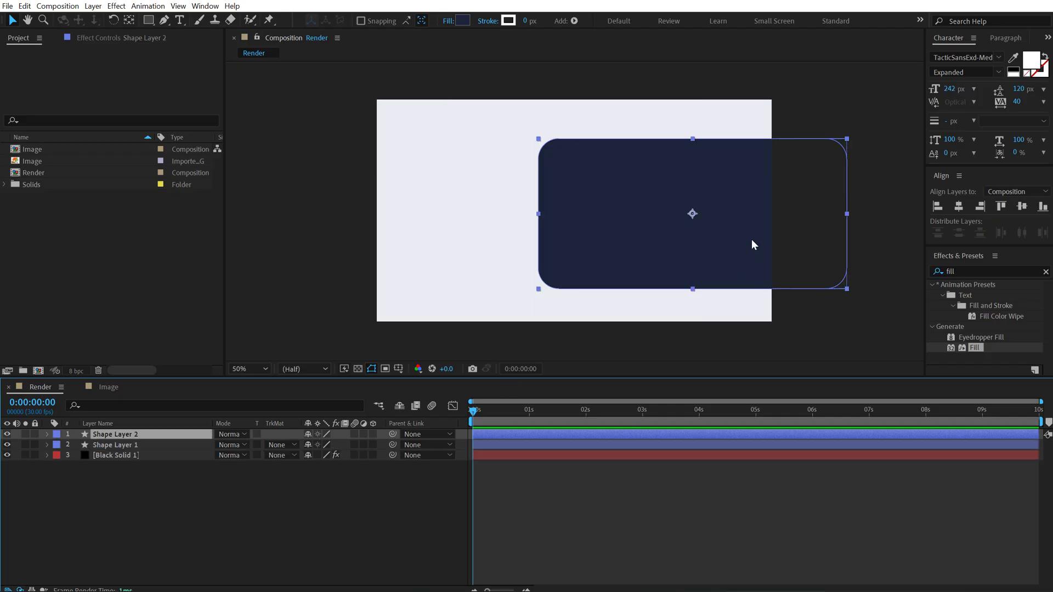
{"action": "left_click_drag", "start_coordinate": [701, 235], "coordinate": [249, 235]}
{"action": "left_click", "coordinate": [568, 242]}
{"action": "left_click_drag", "start_coordinate": [568, 239], "coordinate": [593, 239]}
- Add the Image comp to Render, scaled to 62% and moved left
{"action": "left_click", "coordinate": [107, 294]}
{"action": "left_click_drag", "start_coordinate": [31, 150], "coordinate": [122, 432]}
{"action": "key", "text": "s"}
{"action": "left_click_drag", "start_coordinate": [335, 445], "coordinate": [311, 438]}
{"action": "left_click_drag", "start_coordinate": [665, 213], "coordinate": [564, 245]}
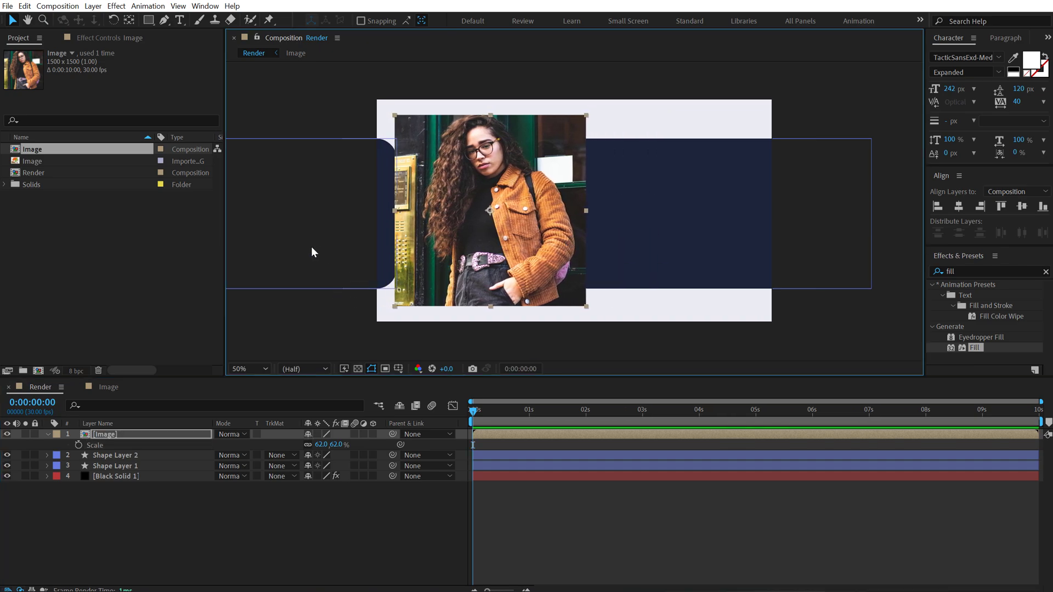
- Duplicate the left card Shape Layer 2 and move the copy over the photo
{"action": "left_click", "coordinate": [124, 456]}
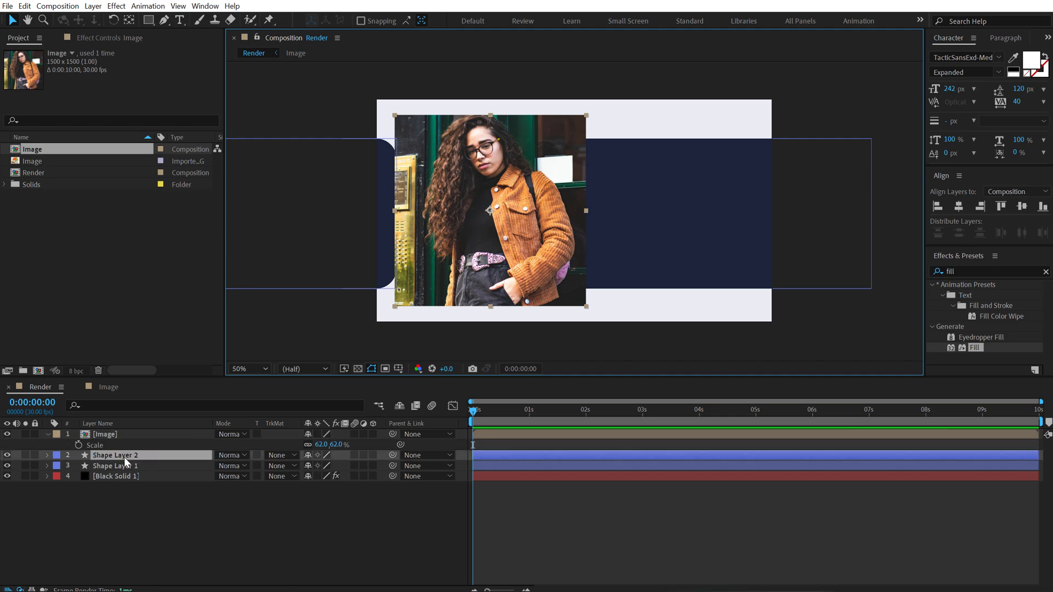
{"action": "key", "text": "ctrl+d"}
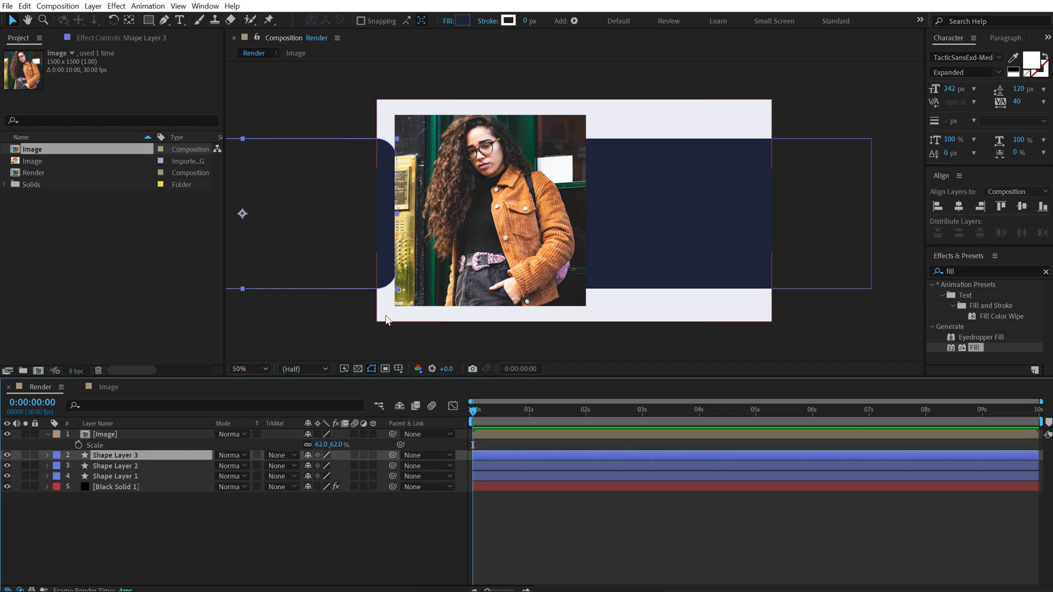
{"action": "left_click_drag", "start_coordinate": [269, 235], "coordinate": [510, 239]}
{"action": "key", "text": "Return"}
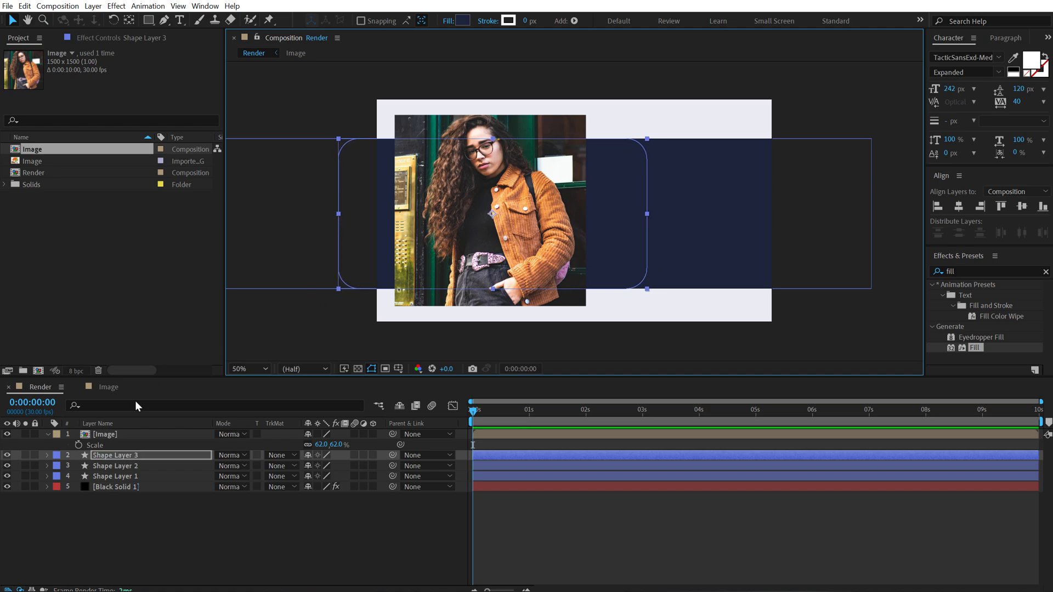
{"action": "left_click", "coordinate": [128, 456]}
- Resize the new rectangle to 764×954, centred beneath the photo
{"action": "key", "text": "u"}
{"action": "key", "text": "u"}
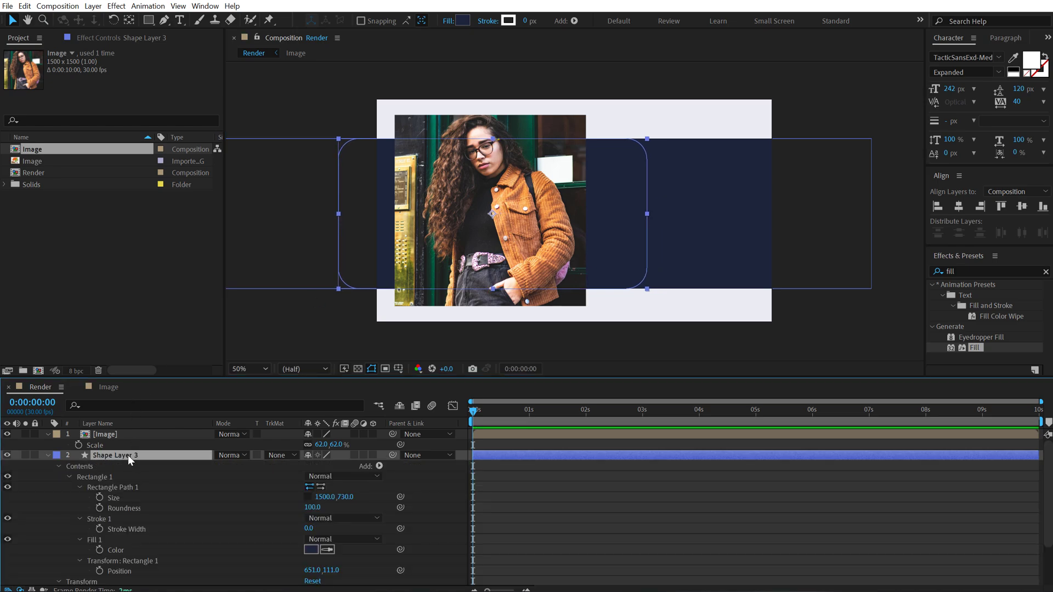
{"action": "left_click_drag", "start_coordinate": [325, 499], "coordinate": [271, 499]}
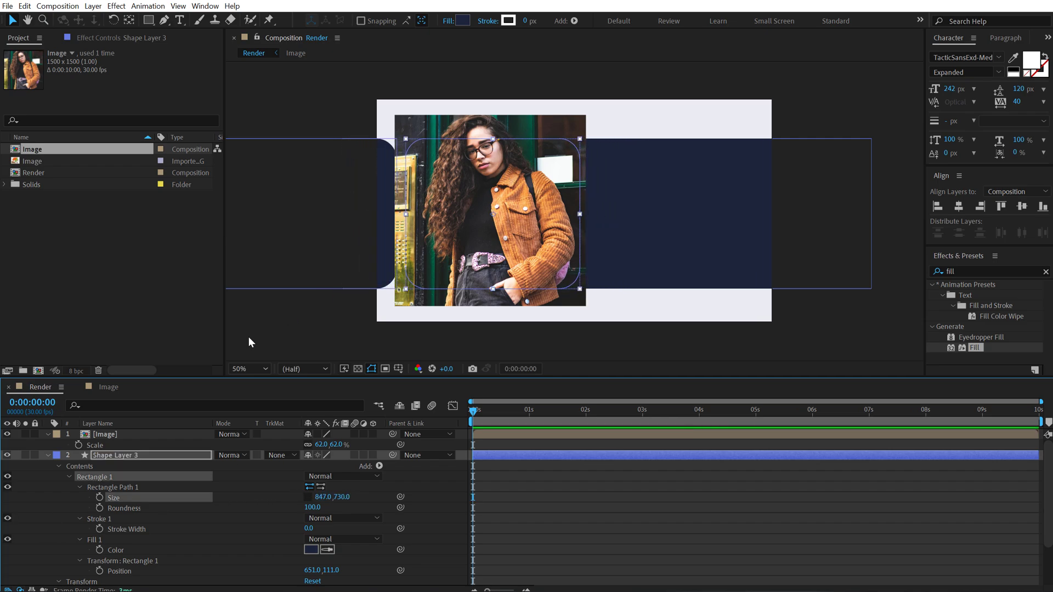
{"action": "left_click", "coordinate": [7, 435]}
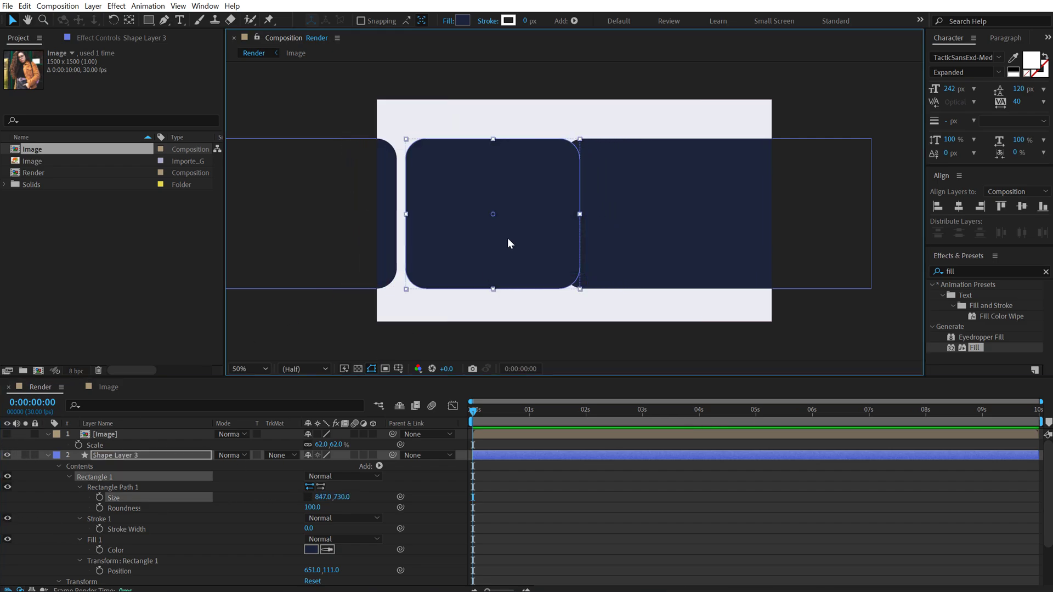
{"action": "left_click_drag", "start_coordinate": [508, 238], "coordinate": [499, 239]}
{"action": "left_click_drag", "start_coordinate": [321, 493], "coordinate": [276, 493]}
{"action": "left_click_drag", "start_coordinate": [519, 229], "coordinate": [512, 229]}
{"action": "left_click_drag", "start_coordinate": [342, 497], "coordinate": [459, 476]}
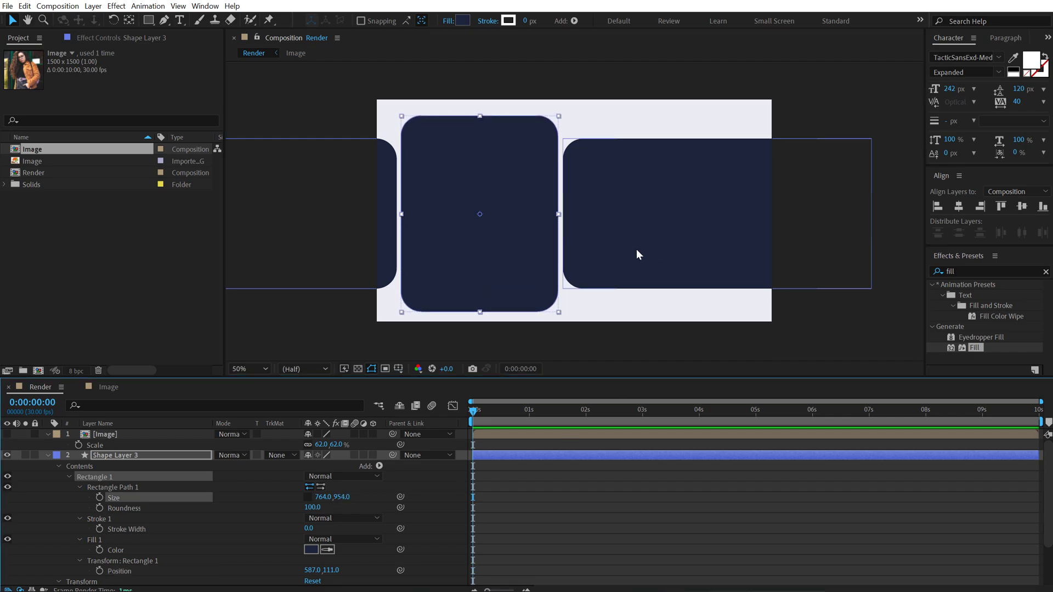
- Rename Shape Layer 3 to 'Mask'
{"action": "left_click", "coordinate": [113, 459]}
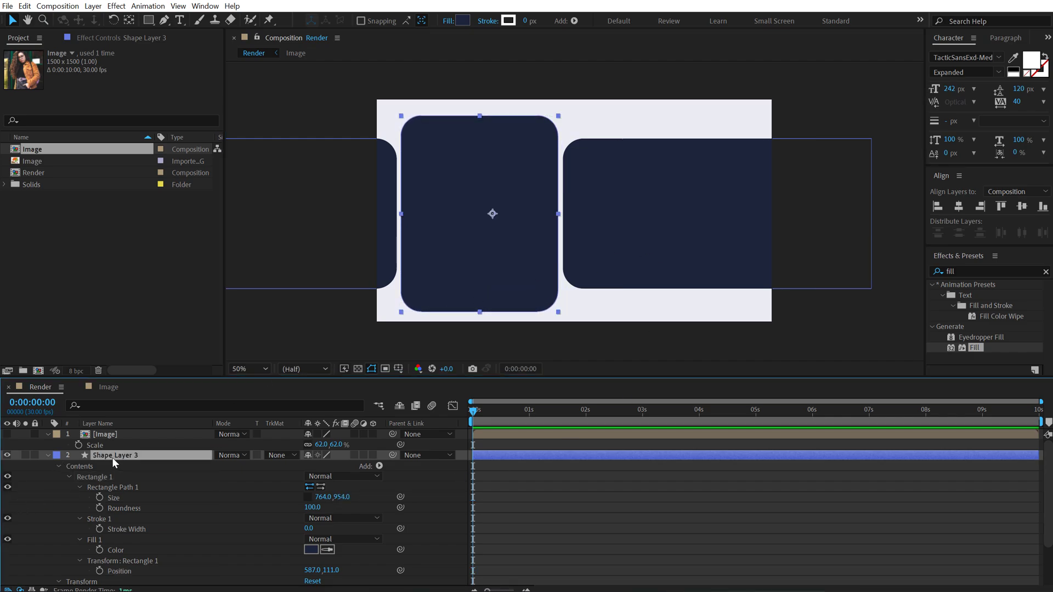
{"action": "key", "text": "Return"}
{"action": "type", "text": "Mask"}
{"action": "key", "text": "Return"}
- Move the photo layer beneath Mask and set its track matte to Alpha Matte 'Mask'
{"action": "left_click", "coordinate": [48, 455]}
{"action": "left_click", "coordinate": [8, 434]}
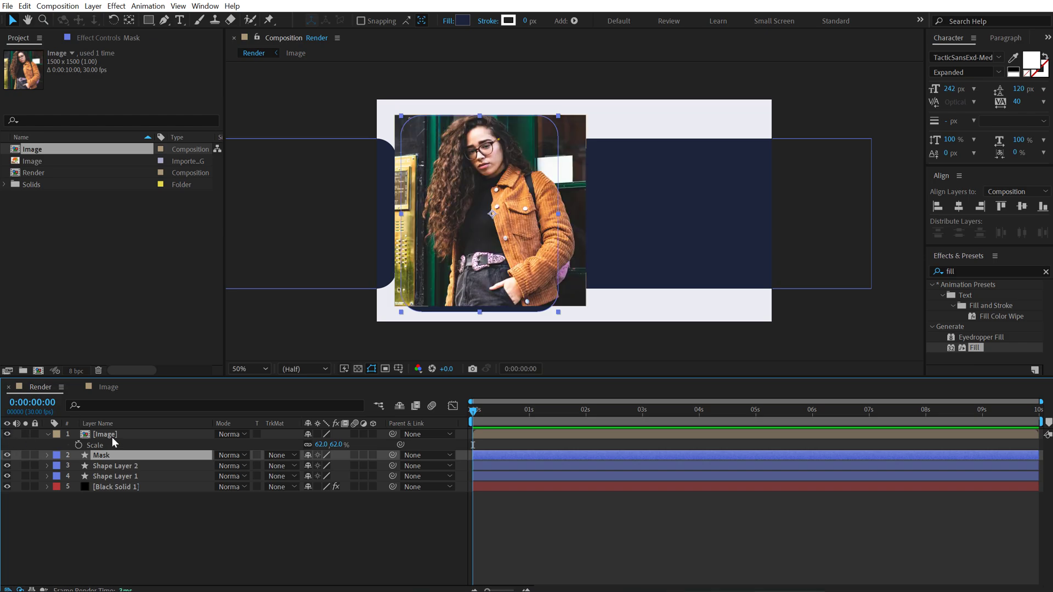
{"action": "left_click_drag", "start_coordinate": [112, 436], "coordinate": [120, 459]}
{"action": "left_click", "coordinate": [282, 444]}
{"action": "left_click", "coordinate": [291, 472]}
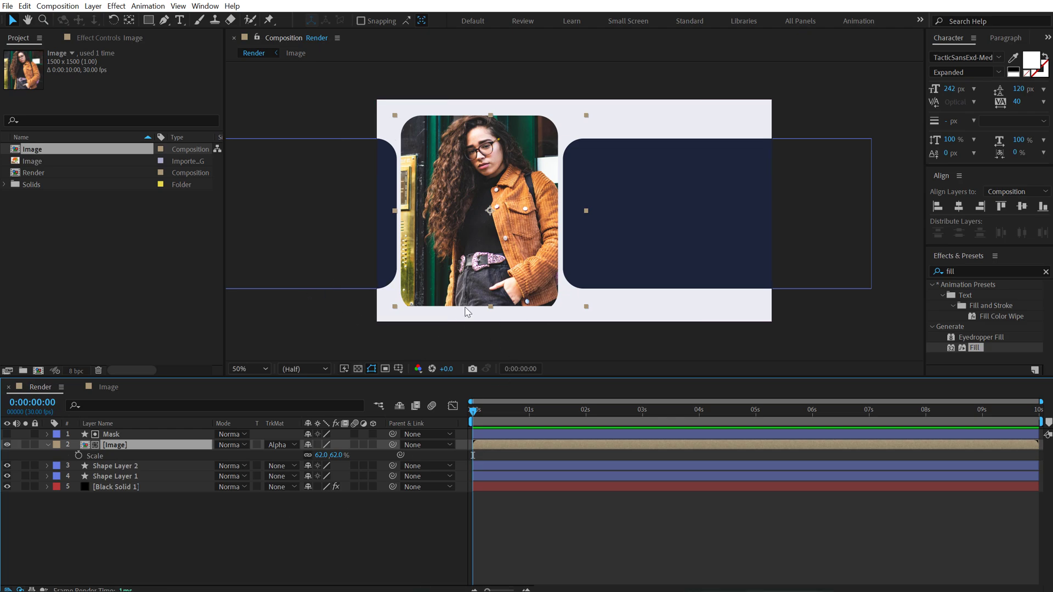
- Add a Null Object and parent the Mask, photo and card layers to Null 1
{"action": "left_click", "coordinate": [171, 533]}
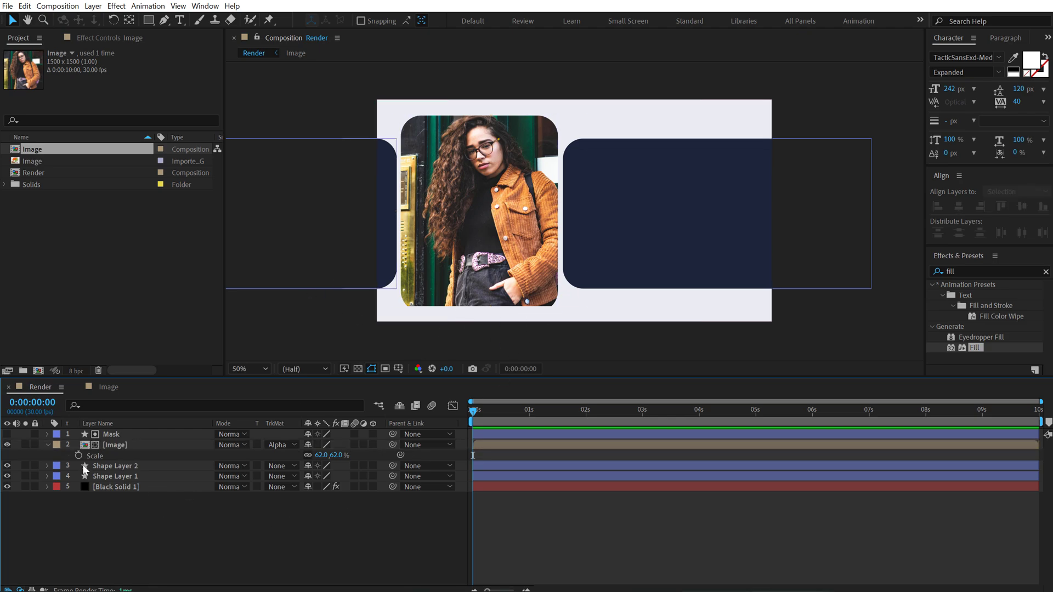
{"action": "left_click", "coordinate": [48, 446]}
{"action": "right_click", "coordinate": [155, 505]}
{"action": "mouse_move", "coordinate": [242, 374]}
{"action": "left_click", "coordinate": [331, 438]}
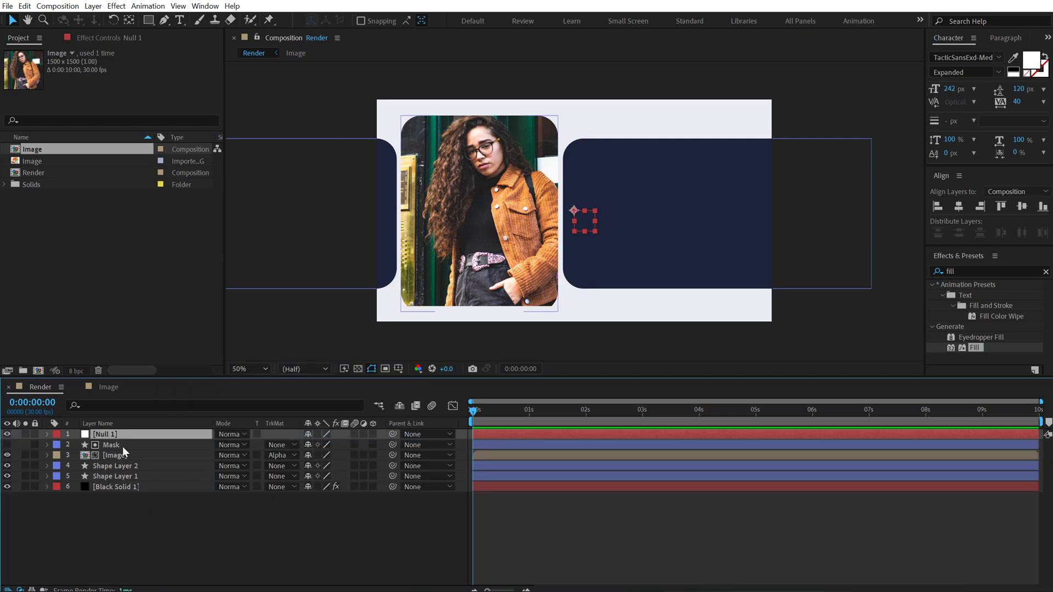
{"action": "left_click", "coordinate": [123, 445]}
{"action": "left_click", "coordinate": [113, 476], "text": "shift"}
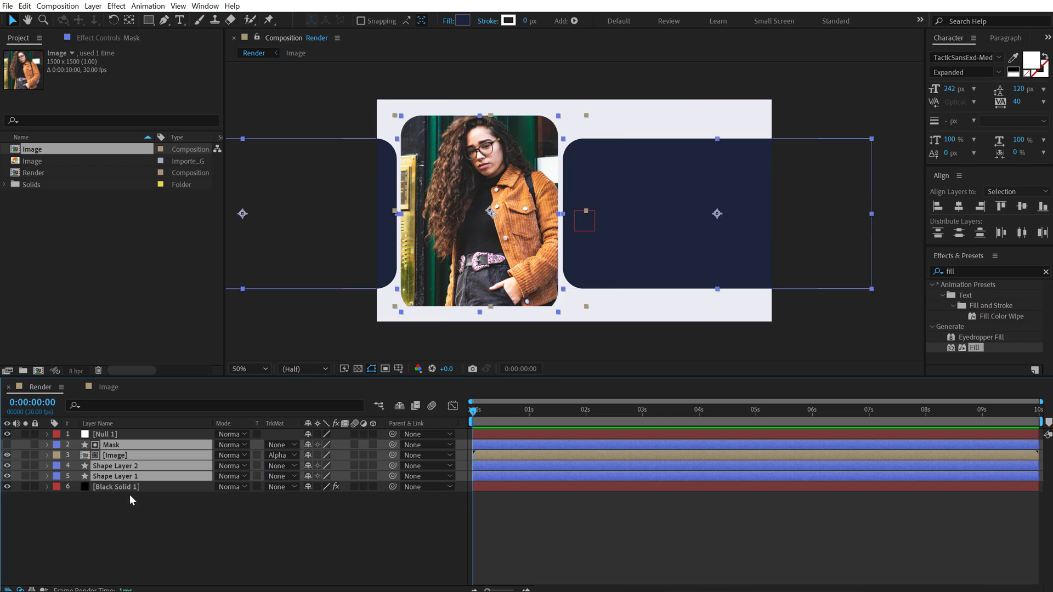
{"action": "left_click_drag", "start_coordinate": [393, 445], "coordinate": [123, 432]}
- Rotate Null 1 by 6° and nudge it slightly down-right
{"action": "left_click", "coordinate": [123, 433]}
{"action": "key", "text": "r"}
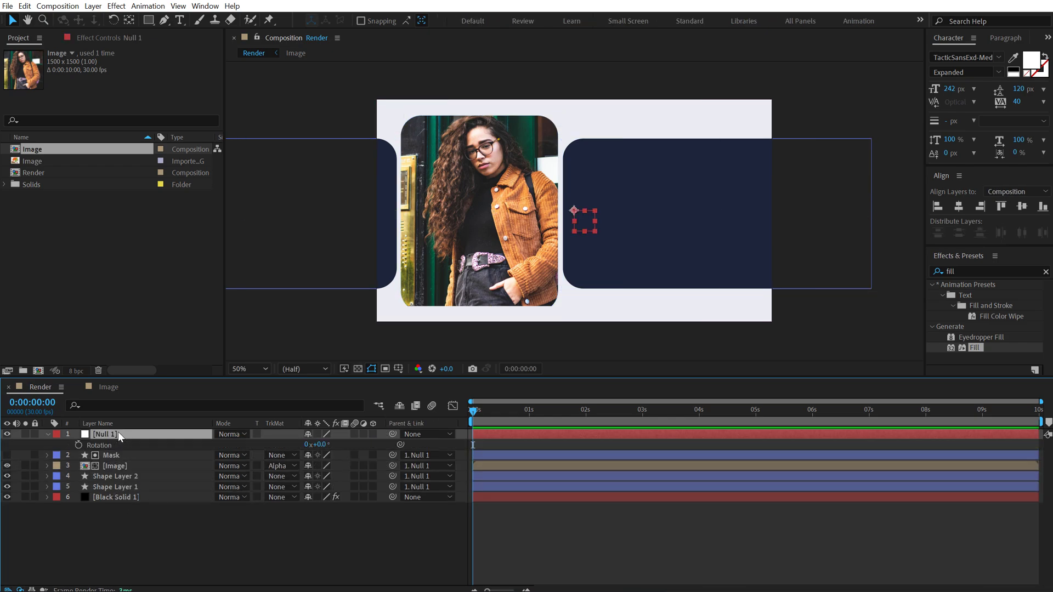
{"action": "left_click", "coordinate": [322, 444]}
{"action": "type", "text": "6"}
{"action": "key", "text": "Return"}
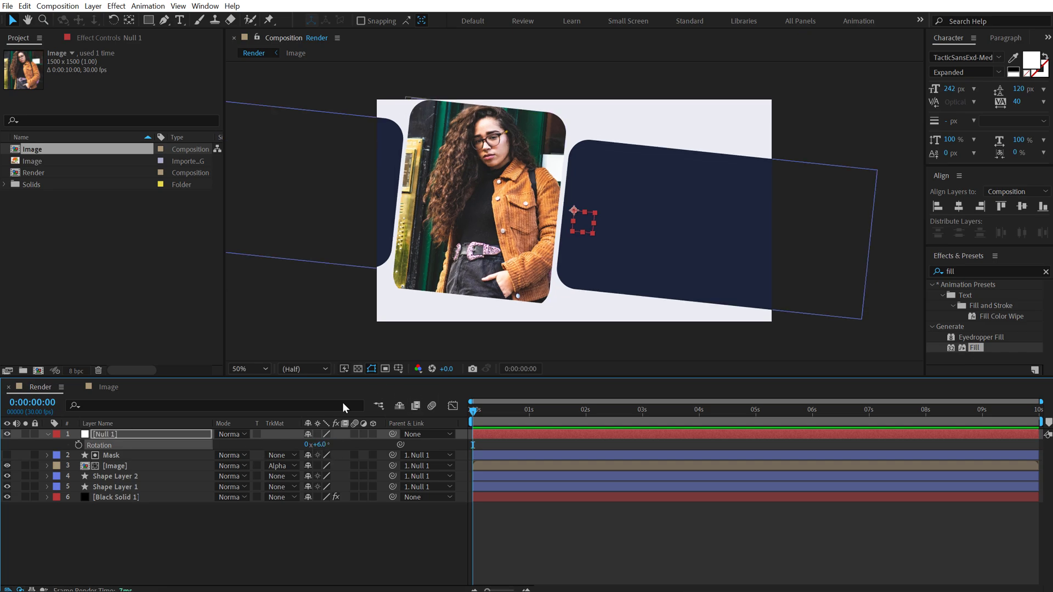
{"action": "left_click_drag", "start_coordinate": [574, 210], "coordinate": [578, 218]}
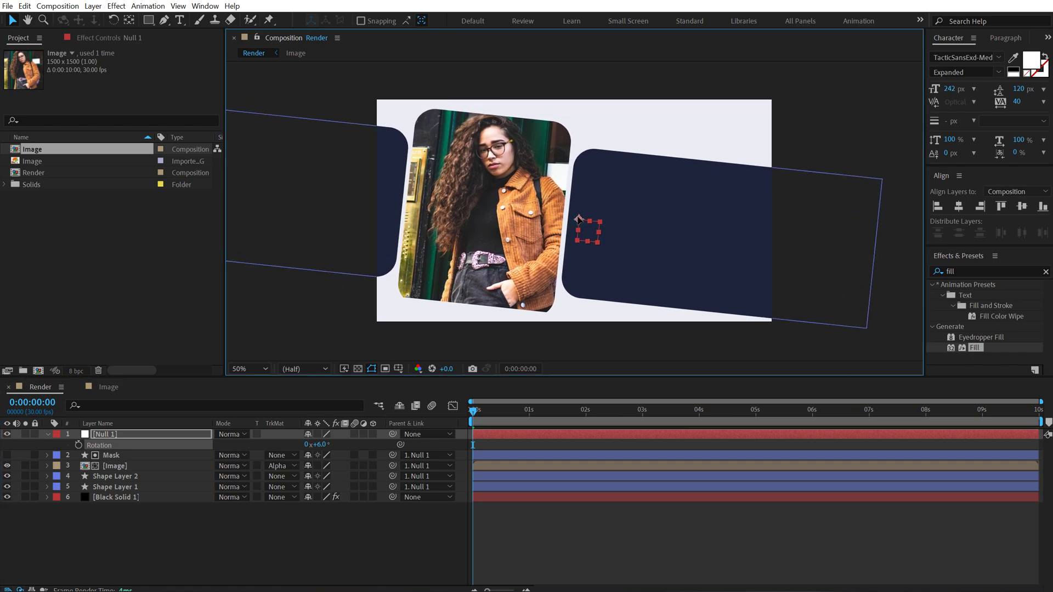
- Enlarge the portrait photo slightly and shift it a few pixels left
{"action": "left_click", "coordinate": [121, 467]}
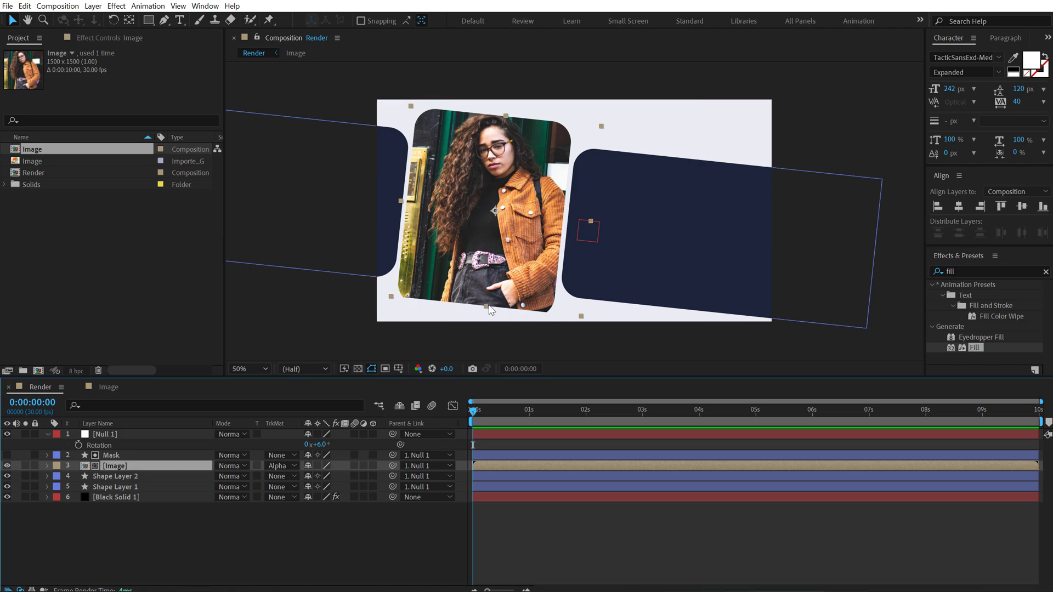
{"action": "left_click_drag", "start_coordinate": [490, 310], "coordinate": [488, 321]}
{"action": "left_click_drag", "start_coordinate": [482, 267], "coordinate": [480, 268]}
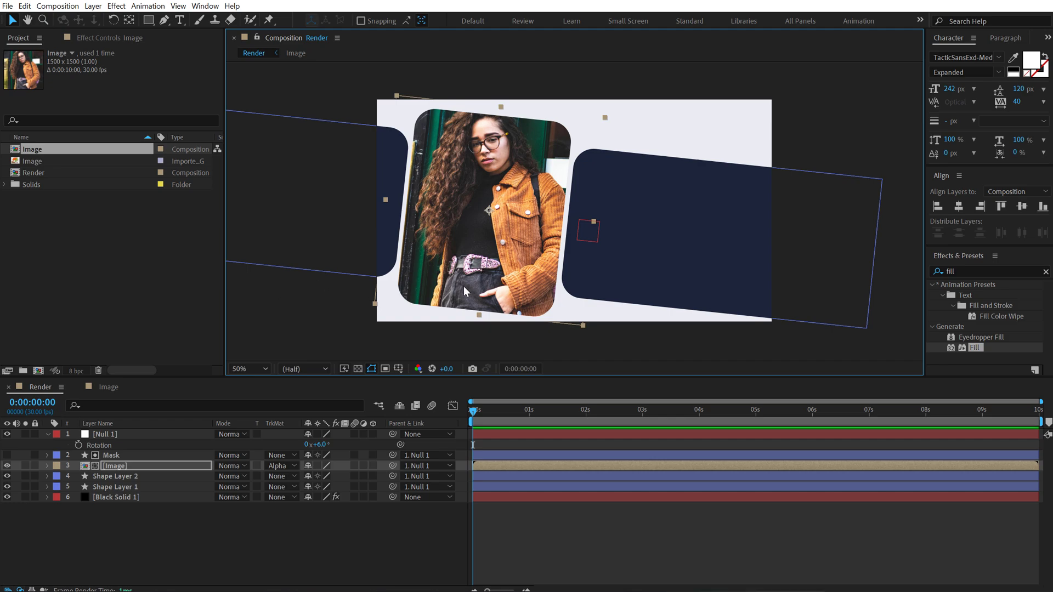
{"action": "left_click", "coordinate": [182, 527]}
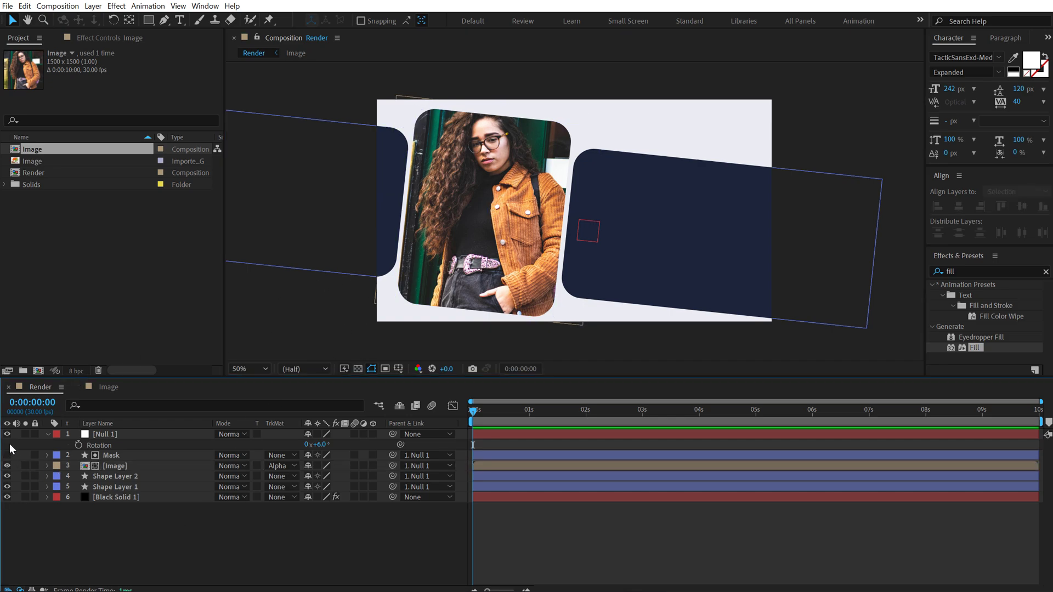
{"action": "left_click", "coordinate": [113, 435]}
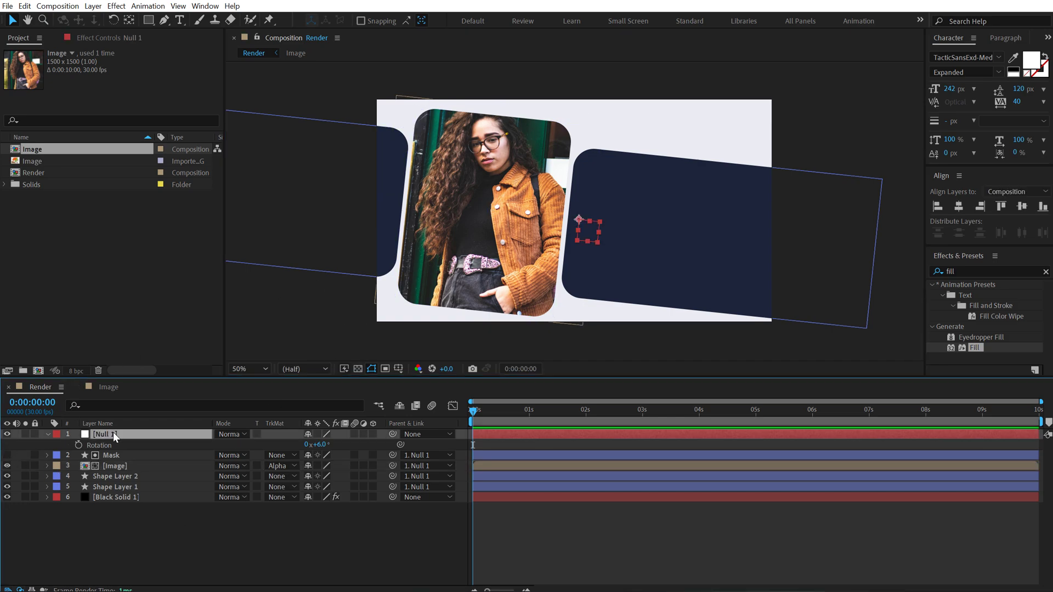
- Delete the null layer and set Mask Position and Rotation keyframes at 2 seconds
{"action": "key", "text": "Delete"}
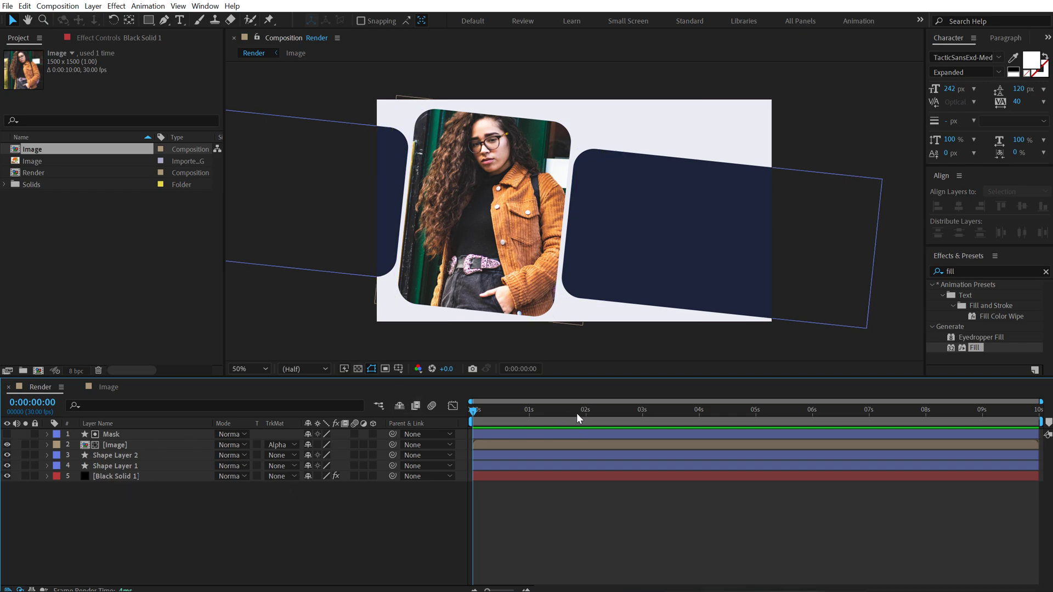
{"action": "left_click_drag", "start_coordinate": [579, 419], "coordinate": [587, 418]}
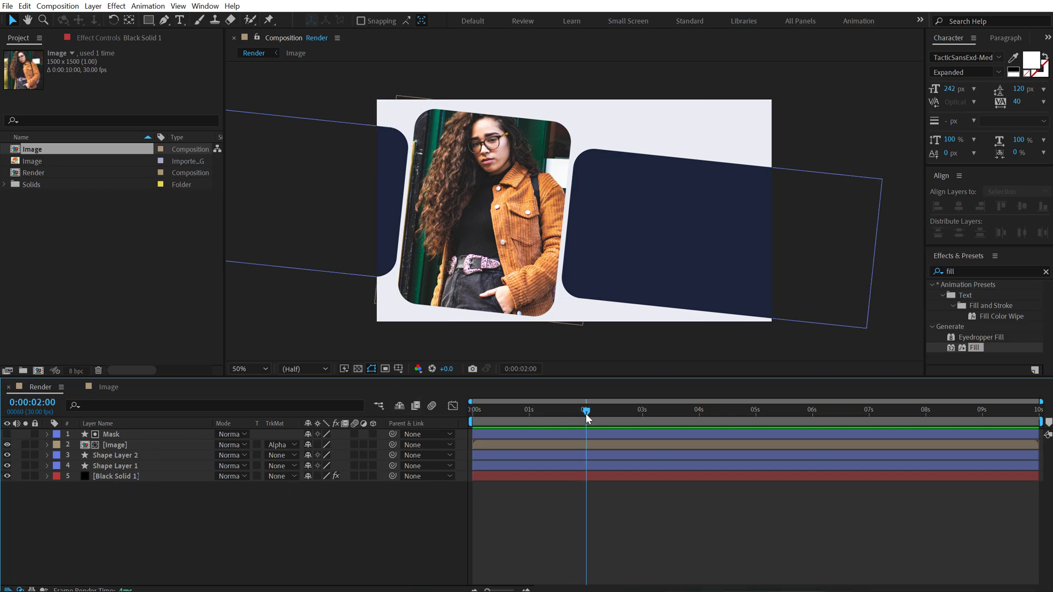
{"action": "left_click", "coordinate": [110, 432]}
{"action": "key", "text": "p"}
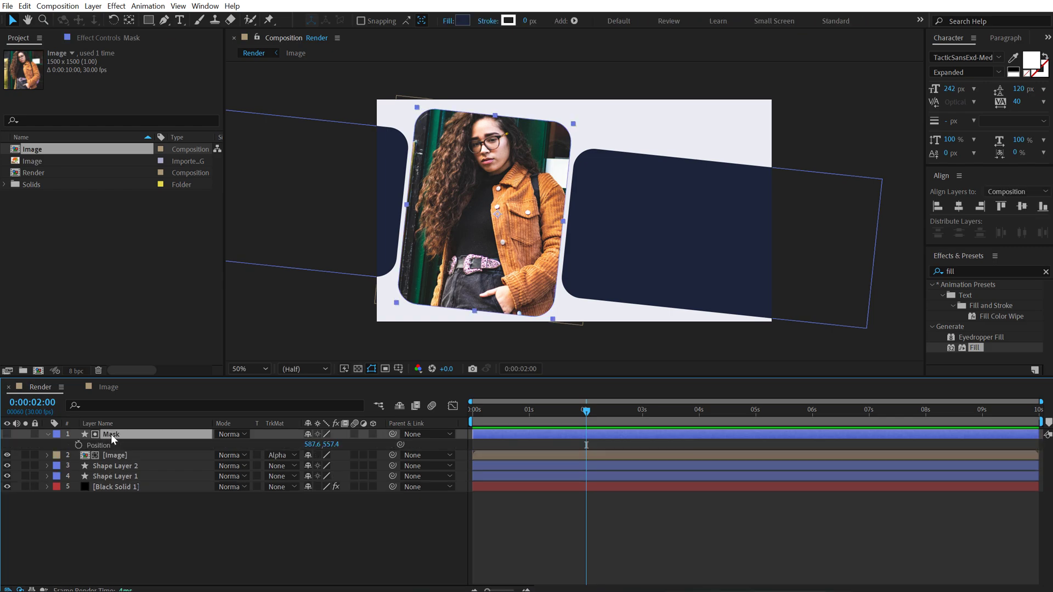
{"action": "left_click", "coordinate": [79, 446]}
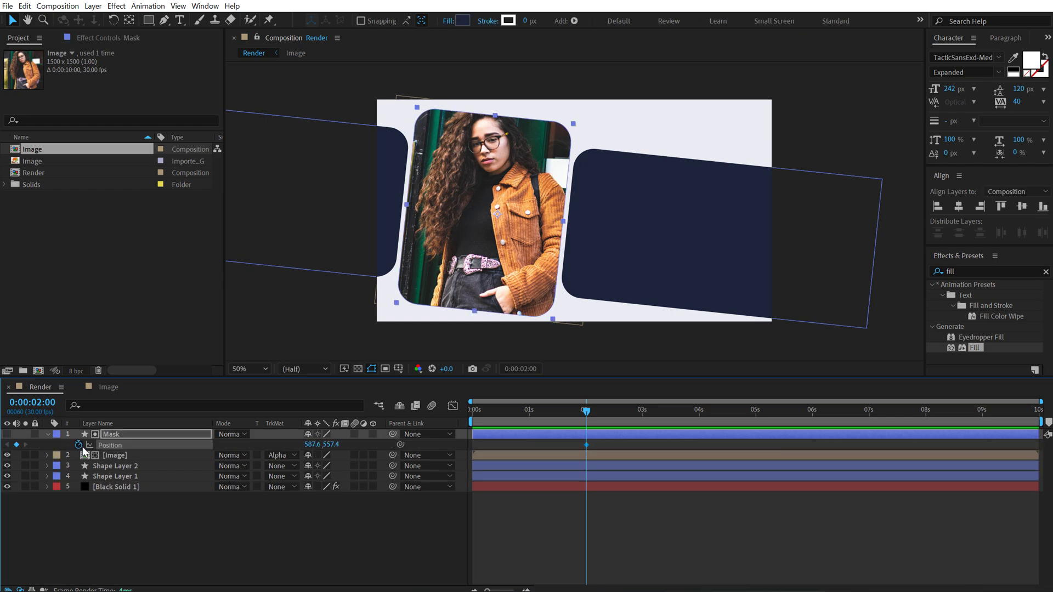
{"action": "key", "text": "r"}
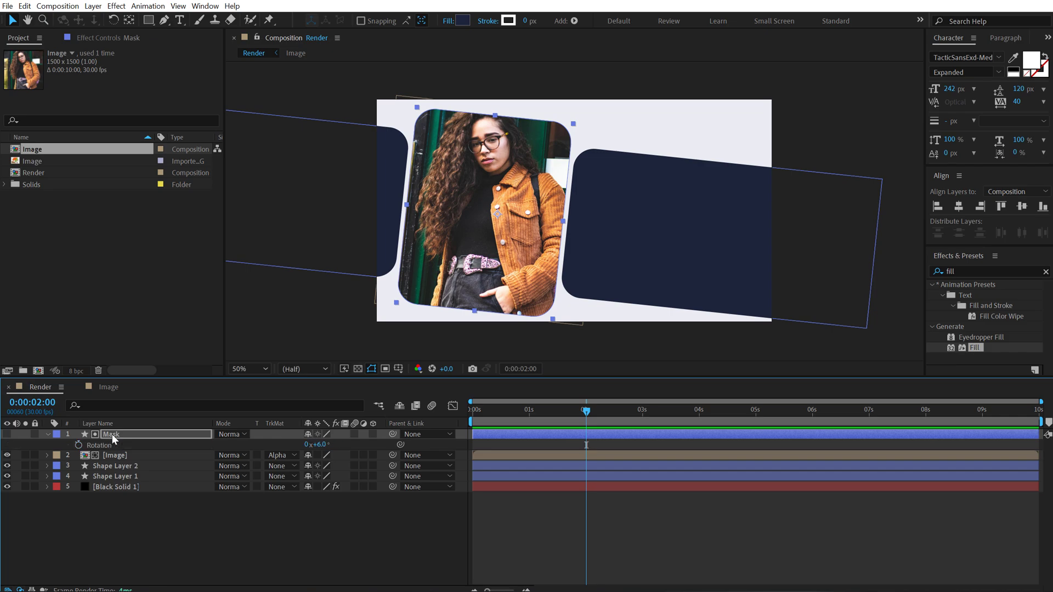
{"action": "left_click", "coordinate": [78, 445]}
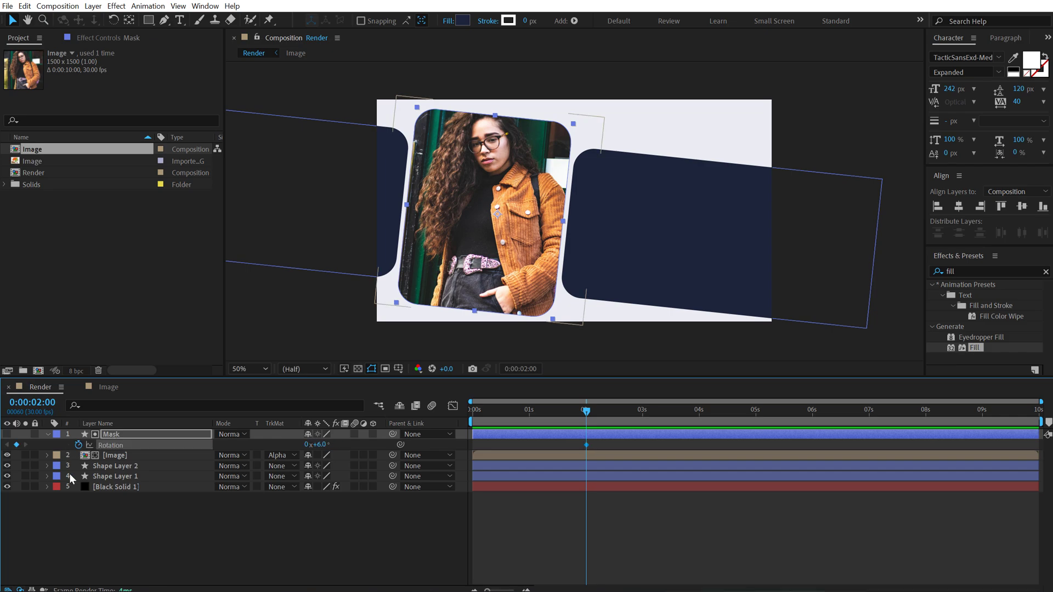
- Add an Image Scale keyframe at 2 seconds, reveal the keyframed properties, then return to 0 s
{"action": "left_click", "coordinate": [123, 456]}
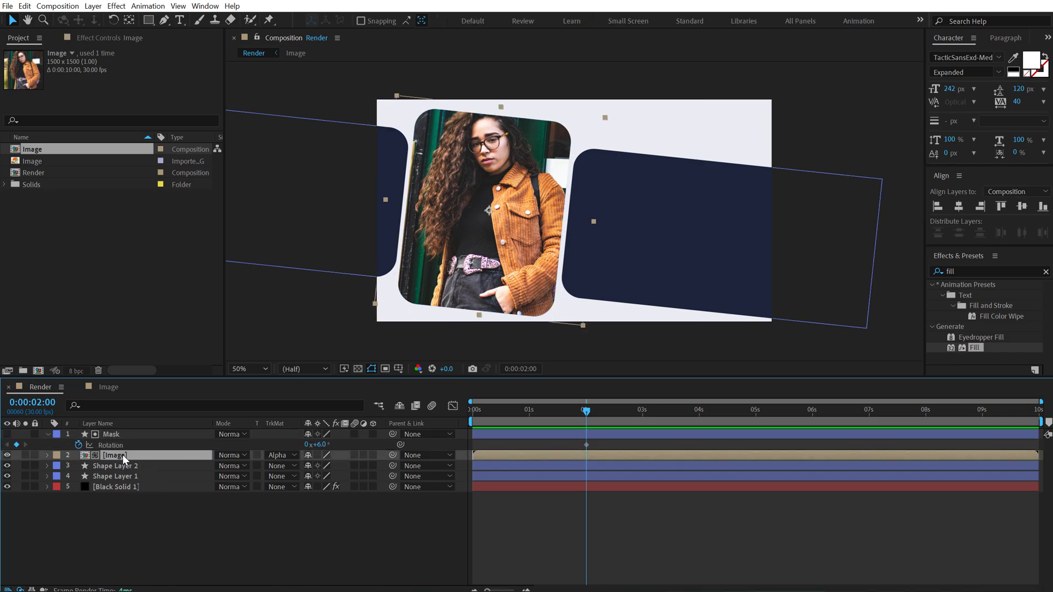
{"action": "key", "text": "s"}
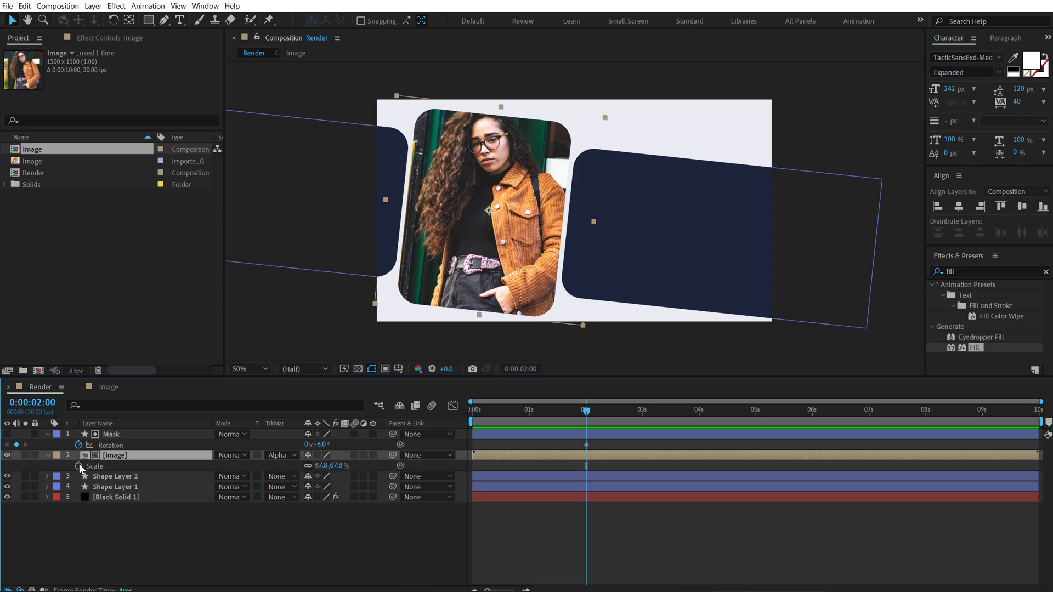
{"action": "left_click", "coordinate": [78, 466]}
{"action": "left_click", "coordinate": [111, 435], "text": "shift"}
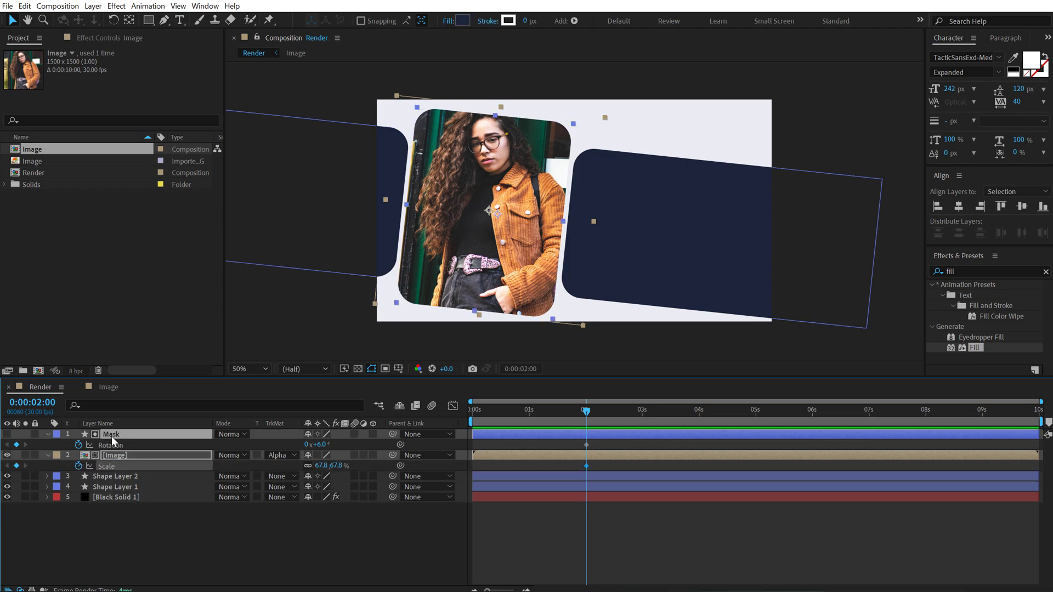
{"action": "key", "text": "alt+shift+p"}
{"action": "key", "text": "u"}
{"action": "key", "text": "u"}
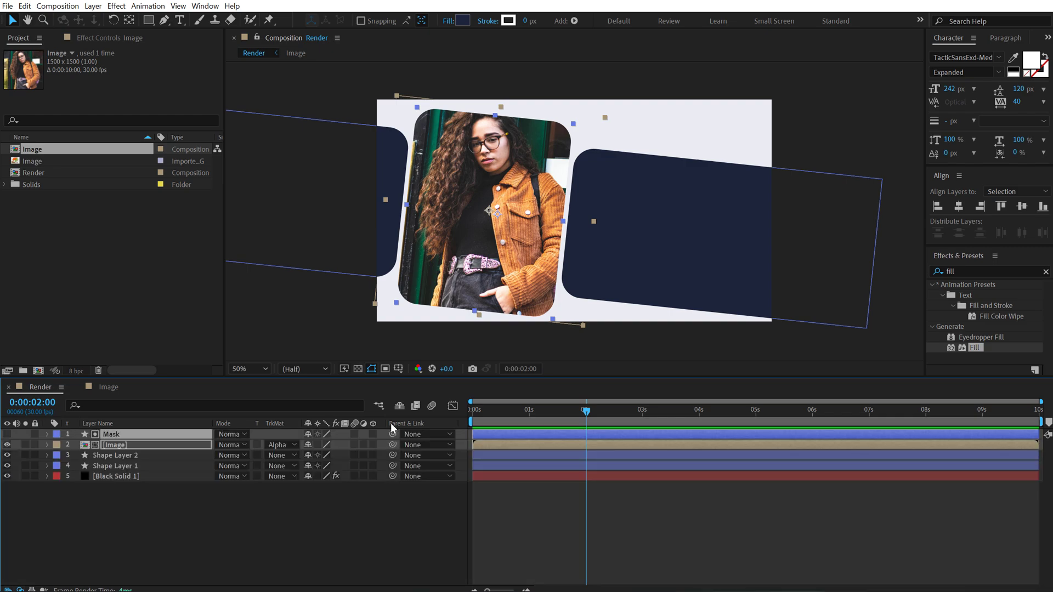
{"action": "key", "text": "u"}
{"action": "key", "text": "u"}
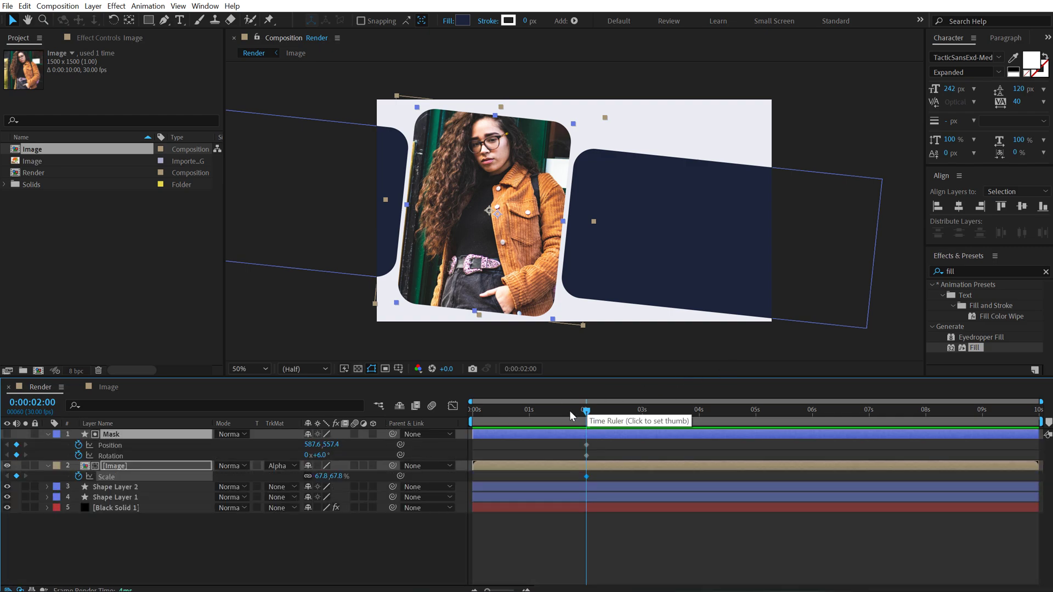
{"action": "left_click", "coordinate": [493, 411]}
{"action": "key", "text": "Home"}
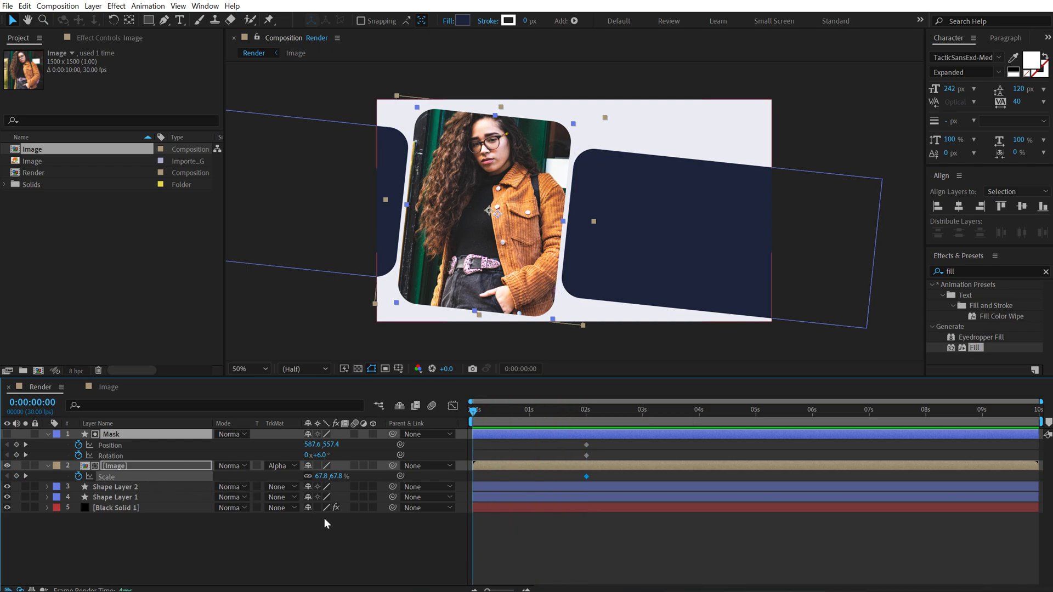
{"action": "left_click", "coordinate": [332, 544]}
- Change the Image's starting Scale at 0 s from 1120% to 120%
{"action": "type", "text": "1120"}
{"action": "key", "text": "Return"}
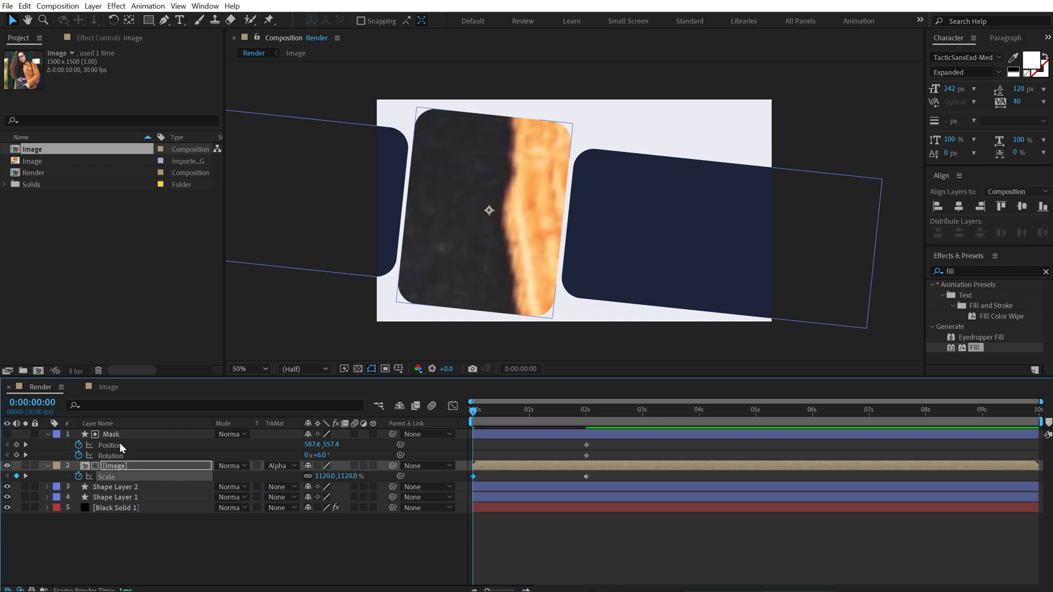
{"action": "left_click", "coordinate": [349, 476]}
{"action": "type", "text": "120"}
{"action": "key", "text": "Return"}
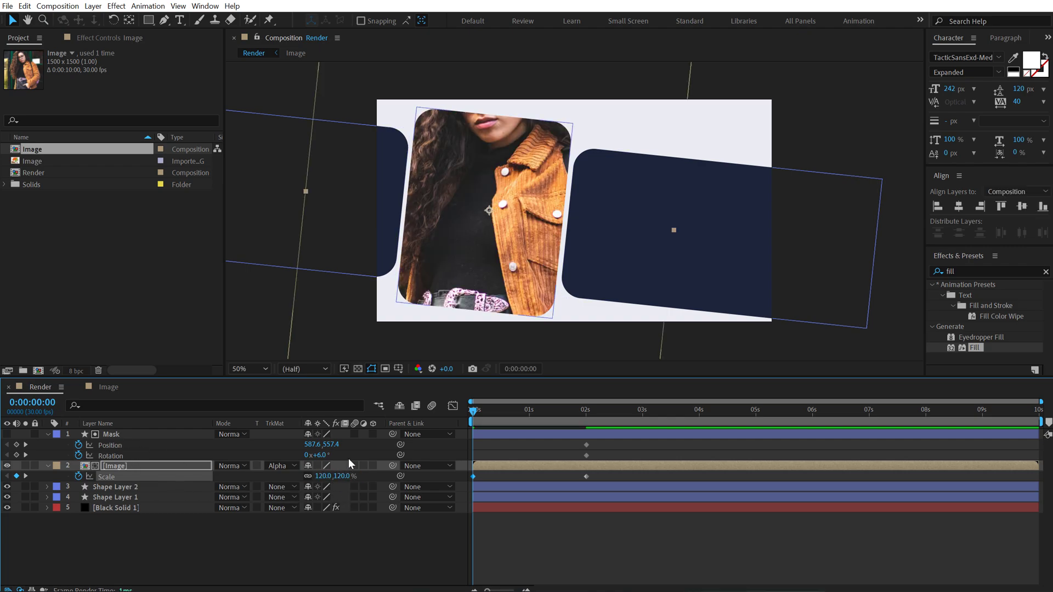
- Drag the Mask card below the frame at 0 s, reveal its Rotation, and preview it sliding in
{"action": "left_click", "coordinate": [108, 435]}
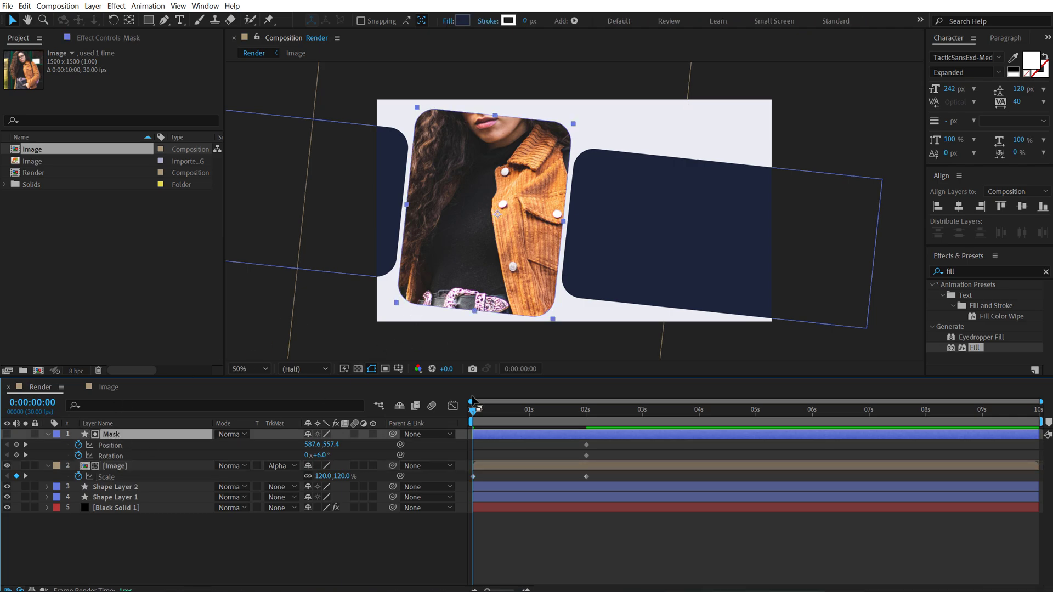
{"action": "left_click_drag", "start_coordinate": [490, 213], "coordinate": [461, 428]}
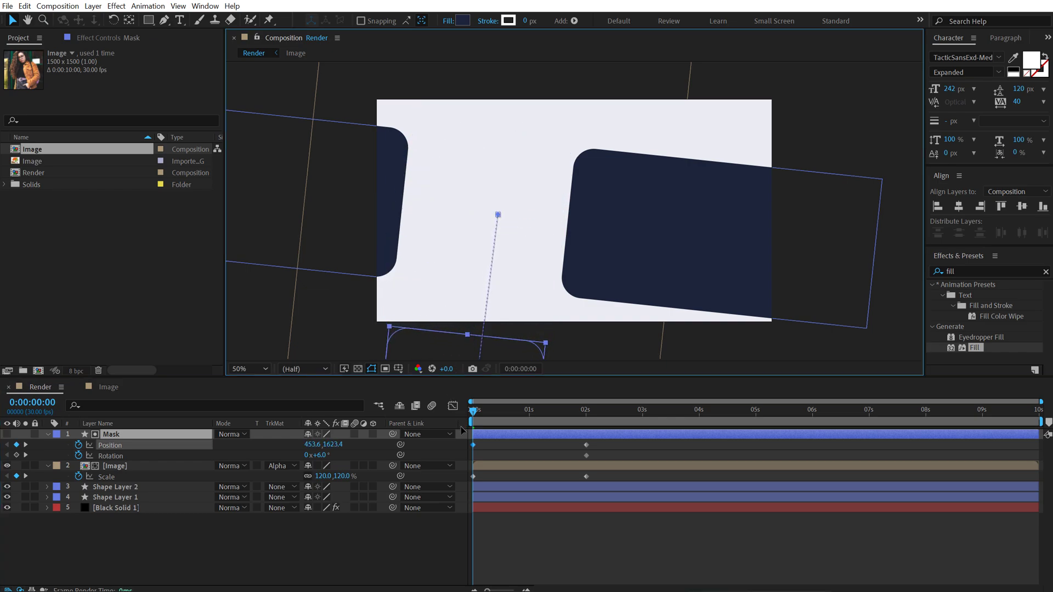
{"action": "key", "text": "u"}
{"action": "key", "text": "r"}
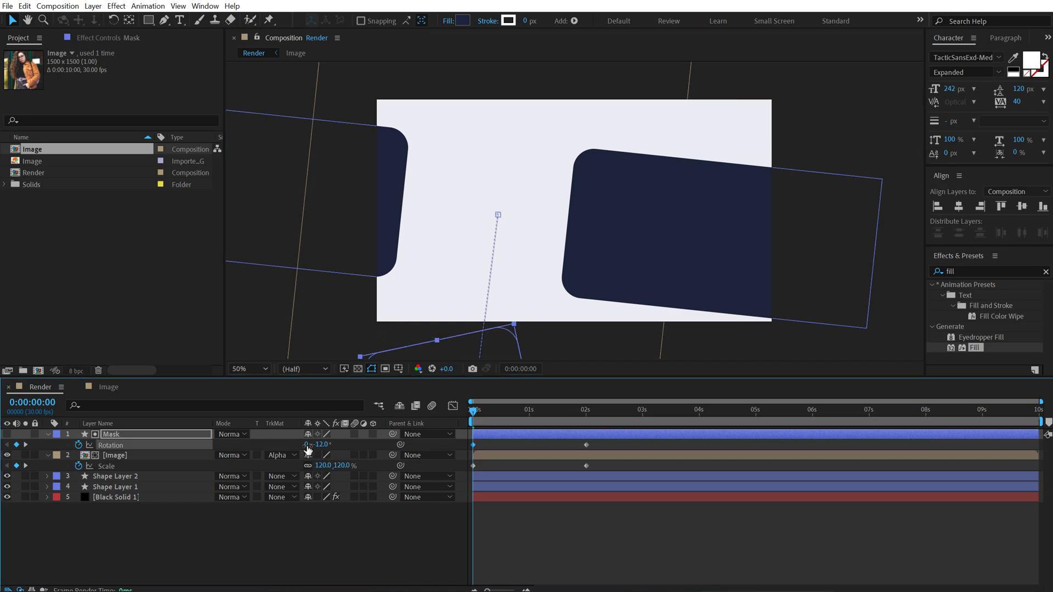
{"action": "mouse_move", "coordinate": [482, 417]}
{"action": "left_mouse_down"}
{"action": "mouse_move", "coordinate": [584, 426]}
{"action": "mouse_move", "coordinate": [473, 411]}
{"action": "left_mouse_up"}
{"action": "left_click", "coordinate": [150, 514]}
- Set the Image's starting Scale to 130% and preview it scaling in
{"action": "left_click", "coordinate": [342, 466]}
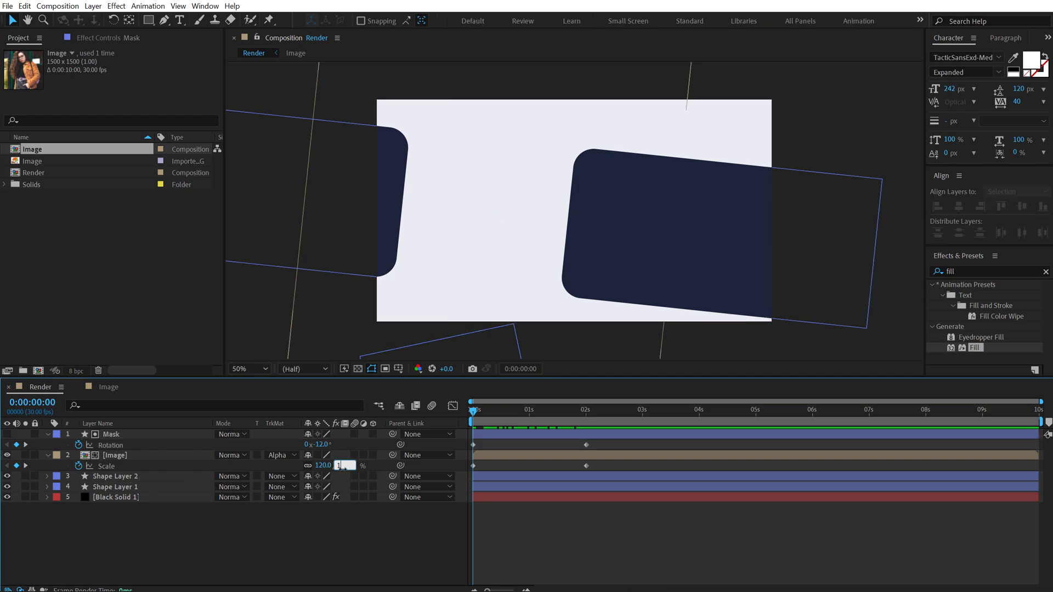
{"action": "key", "text": "Return"}
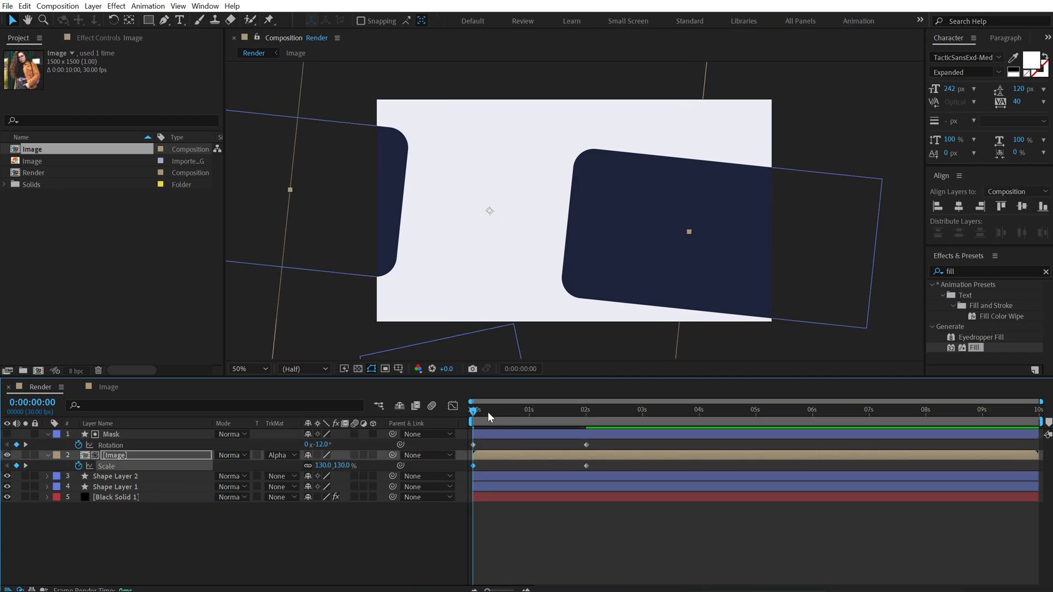
{"action": "left_click_drag", "start_coordinate": [489, 410], "coordinate": [553, 414]}
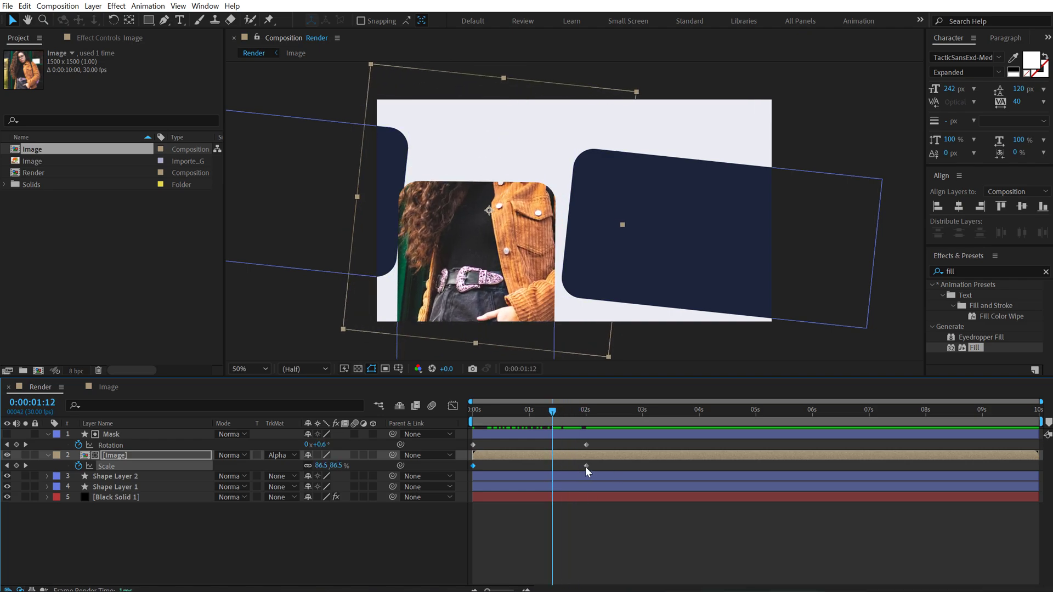
- Slide the Image's second Scale keyframe to 0:00:02:10, then to 0:00:02:15, scrubbing to check timing
{"action": "left_click", "coordinate": [611, 416]}
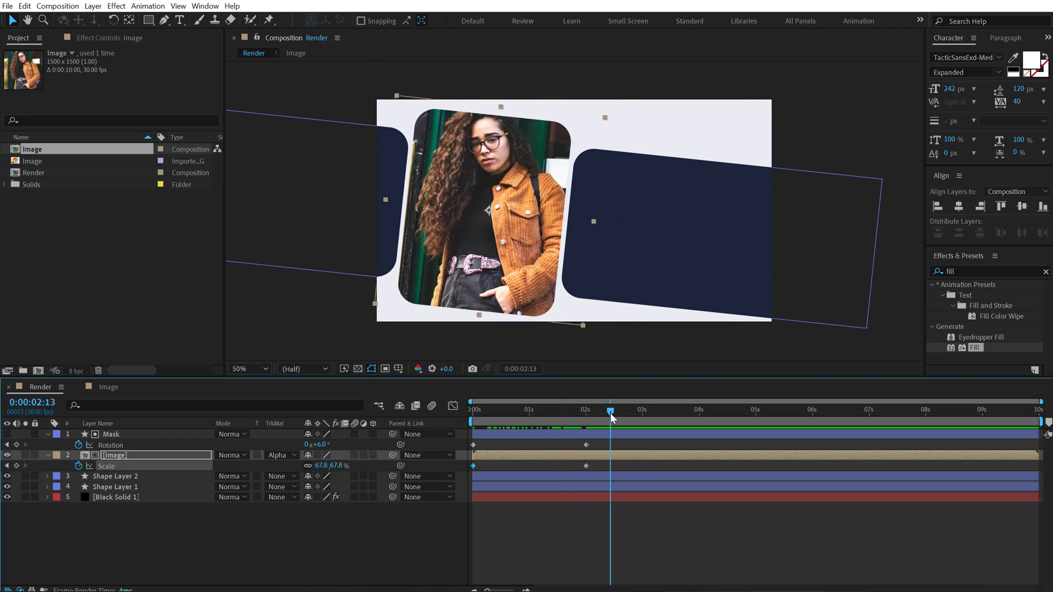
{"action": "left_click_drag", "start_coordinate": [612, 417], "coordinate": [606, 417]}
{"action": "left_click_drag", "start_coordinate": [585, 466], "coordinate": [605, 467]}
{"action": "mouse_move", "coordinate": [574, 413]}
{"action": "left_mouse_down"}
{"action": "mouse_move", "coordinate": [532, 412]}
{"action": "mouse_move", "coordinate": [576, 420]}
{"action": "left_mouse_up"}
{"action": "left_click", "coordinate": [615, 417]}
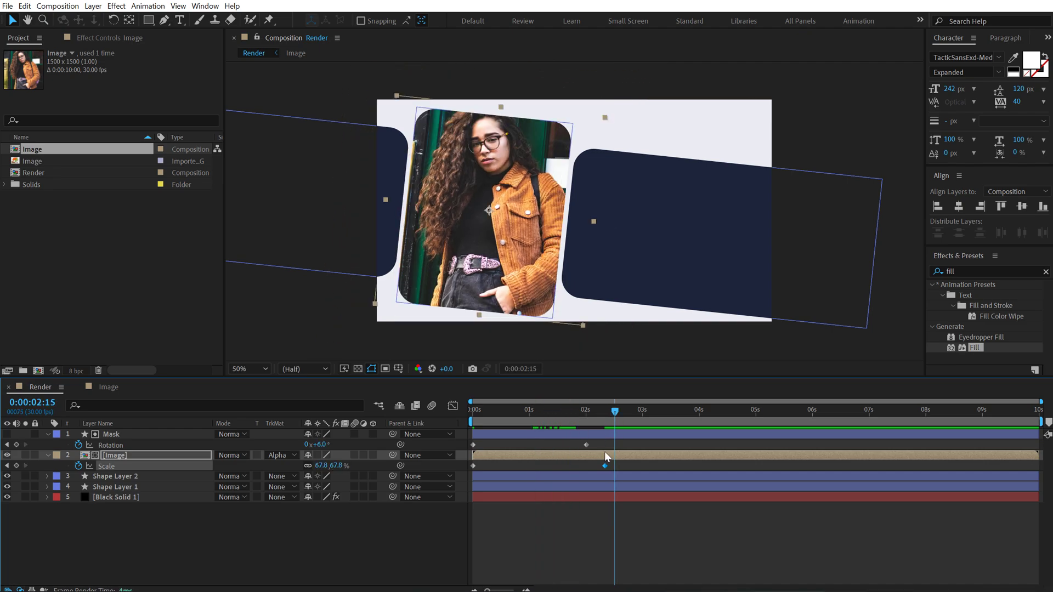
{"action": "left_click_drag", "start_coordinate": [604, 466], "coordinate": [615, 466]}
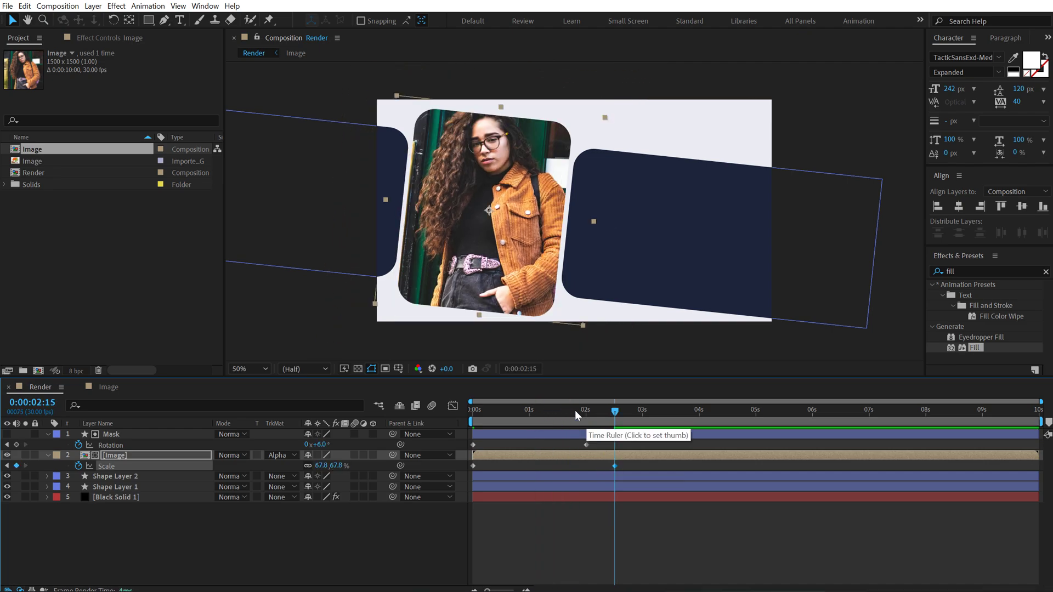
{"action": "left_click_drag", "start_coordinate": [574, 411], "coordinate": [497, 473]}
- Apply Easy Ease to all the Mask and Image keyframes
{"action": "key", "text": "u"}
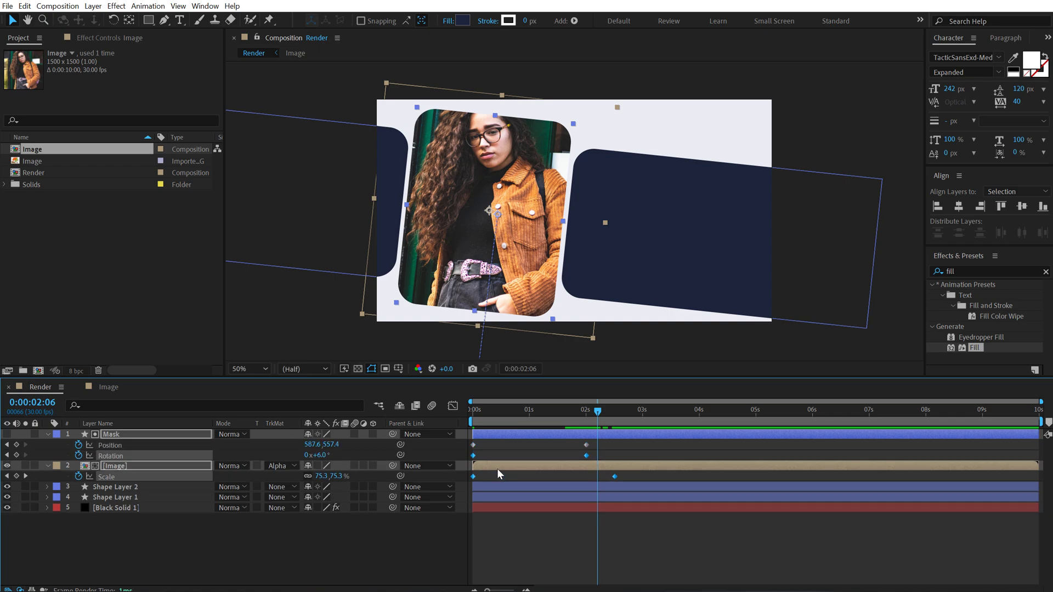
{"action": "left_click_drag", "start_coordinate": [633, 442], "coordinate": [471, 486]}
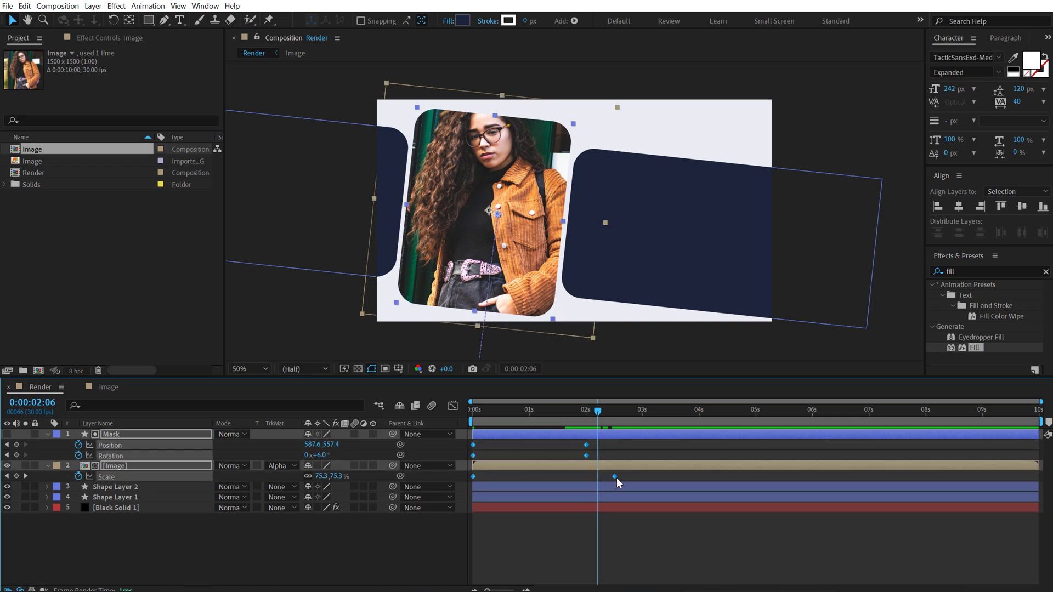
{"action": "right_click", "coordinate": [616, 477]}
{"action": "mouse_move", "coordinate": [746, 473]}
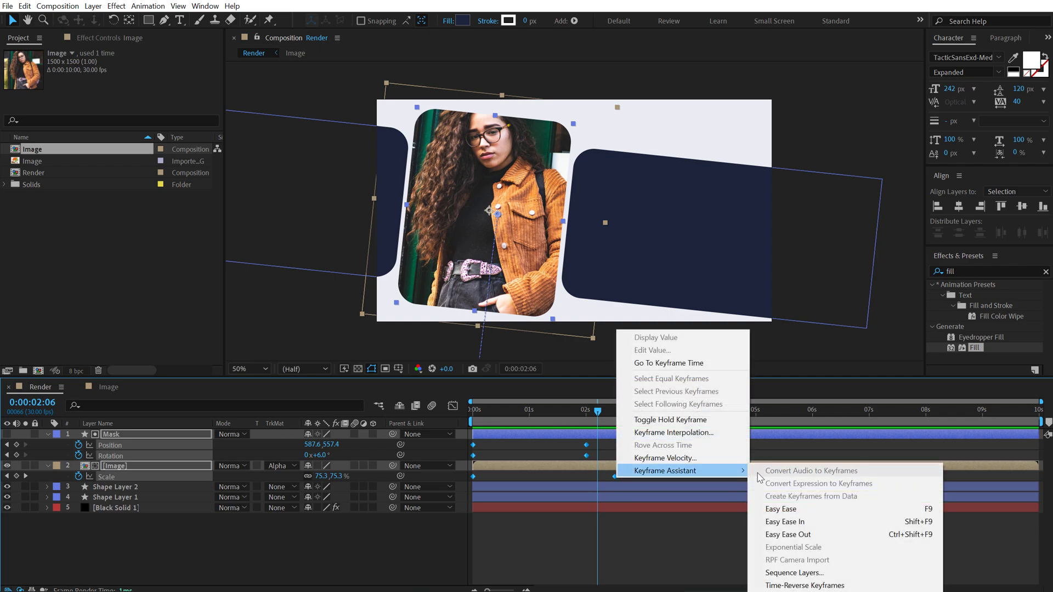
{"action": "left_click", "coordinate": [782, 509]}
- In the speed graph, push the keyframes' ease influence to 100% and preview the motion
{"action": "left_click", "coordinate": [453, 406]}
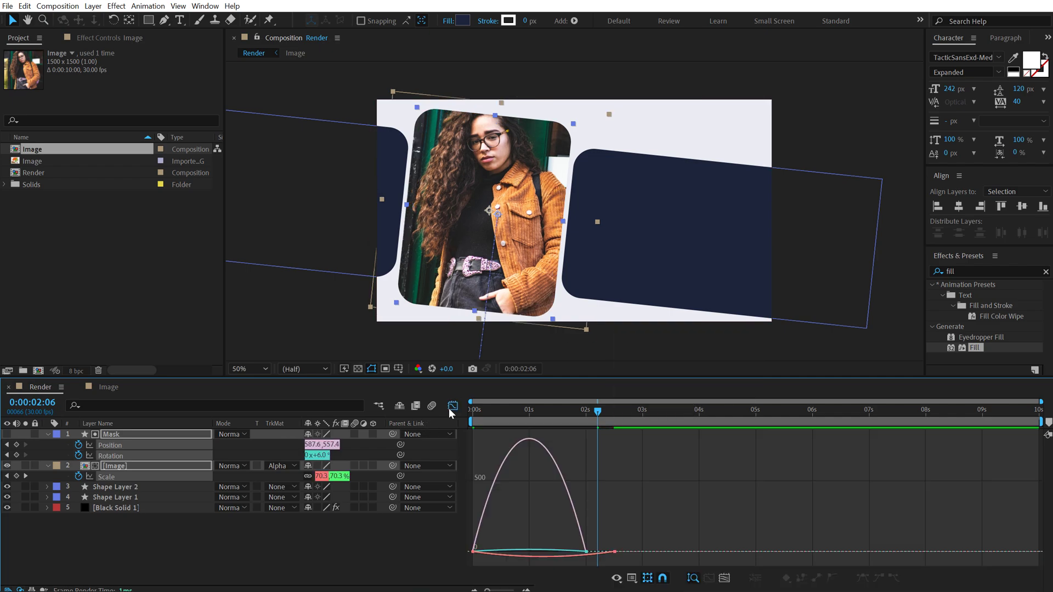
{"action": "right_click", "coordinate": [669, 474]}
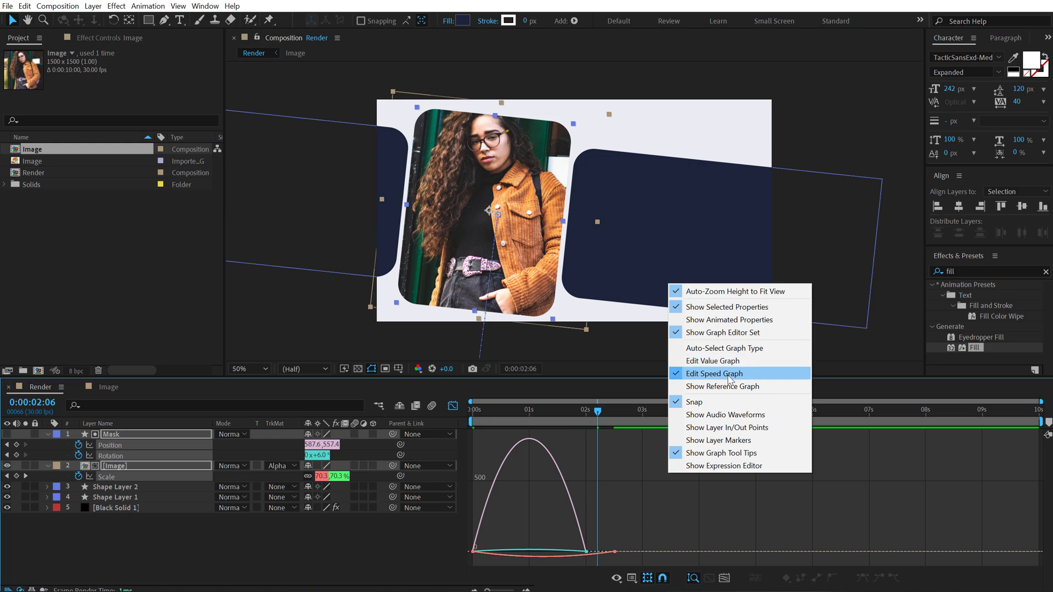
{"action": "left_click_drag", "start_coordinate": [648, 511], "coordinate": [501, 546]}
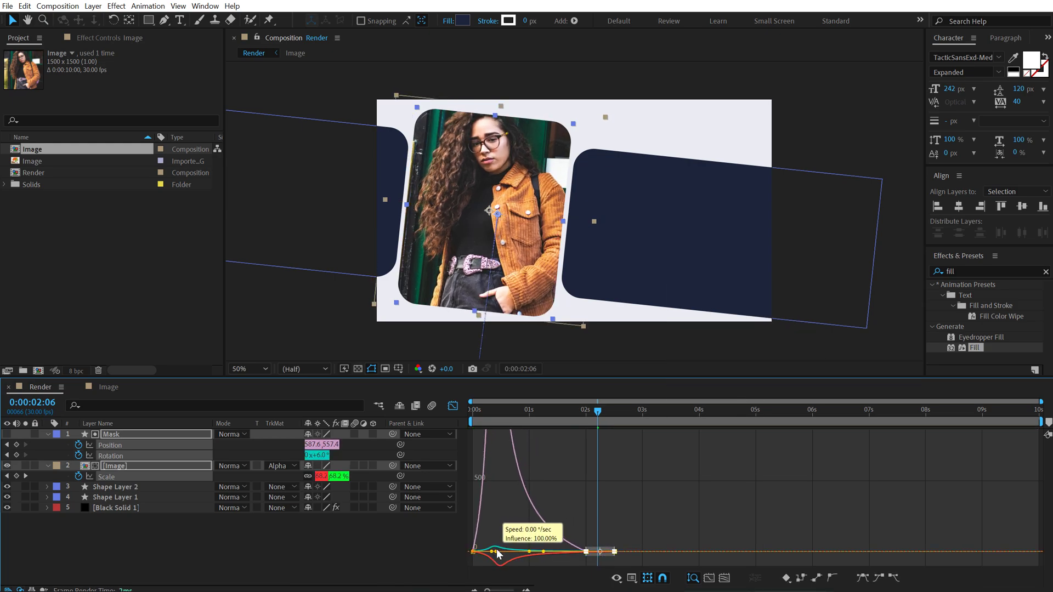
{"action": "left_click_drag", "start_coordinate": [496, 549], "coordinate": [496, 550]}
{"action": "key", "text": "space"}
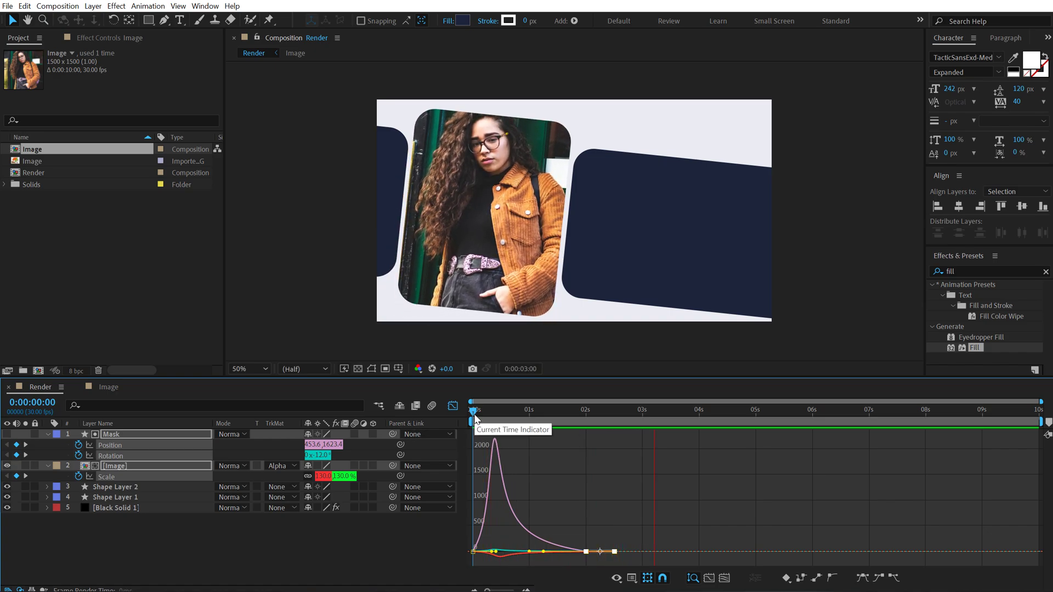
{"action": "key", "text": "space"}
{"action": "left_click", "coordinate": [452, 406]}
{"action": "left_click_drag", "start_coordinate": [509, 412], "coordinate": [586, 416]}
- At 2 seconds, add Position and Rotation keyframes to both shape layers
{"action": "left_click", "coordinate": [511, 535]}
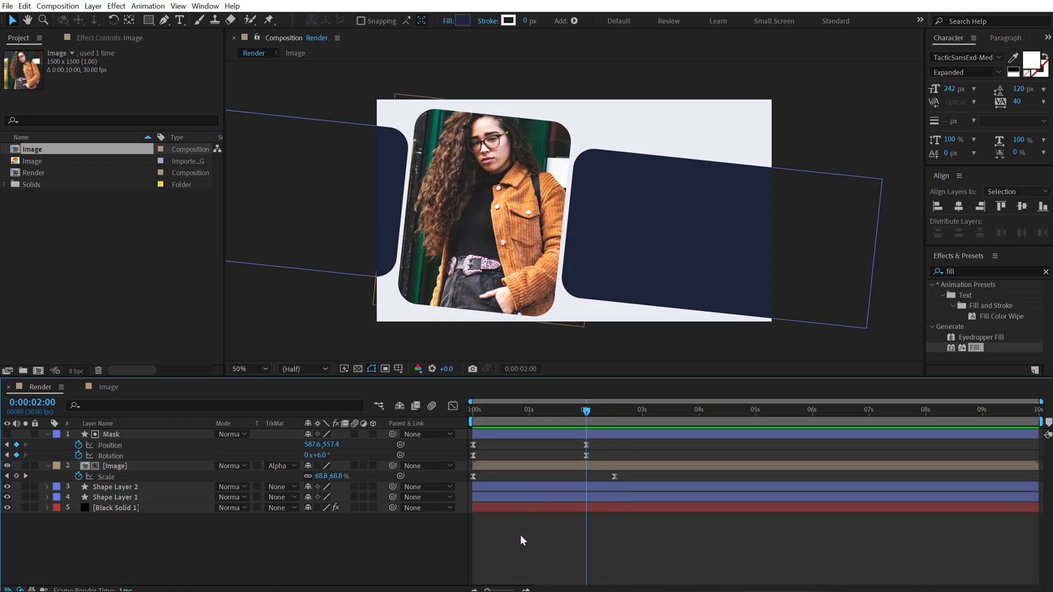
{"action": "left_click", "coordinate": [48, 434]}
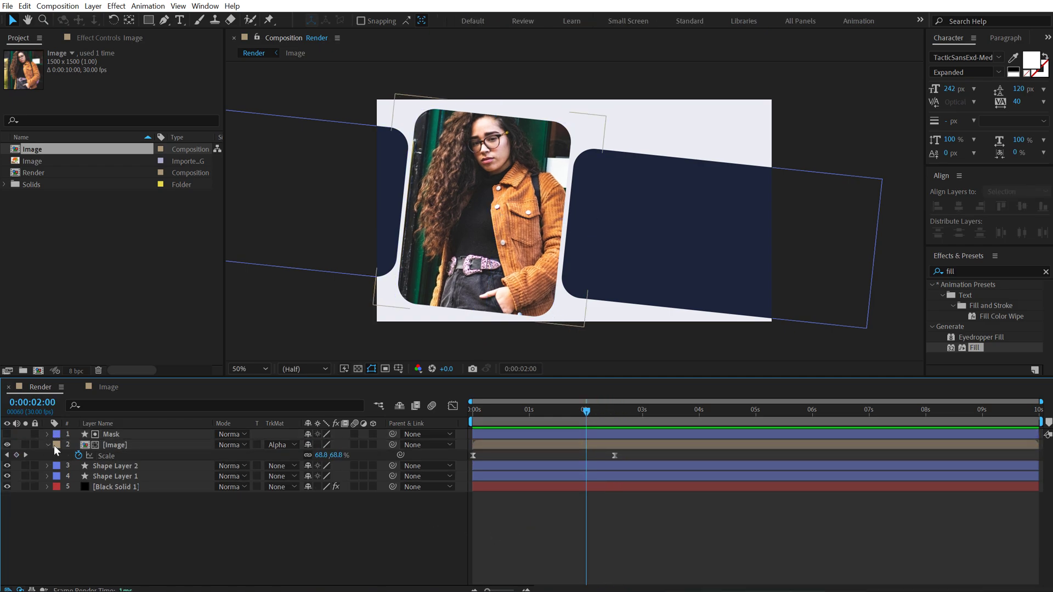
{"action": "left_click", "coordinate": [48, 445]}
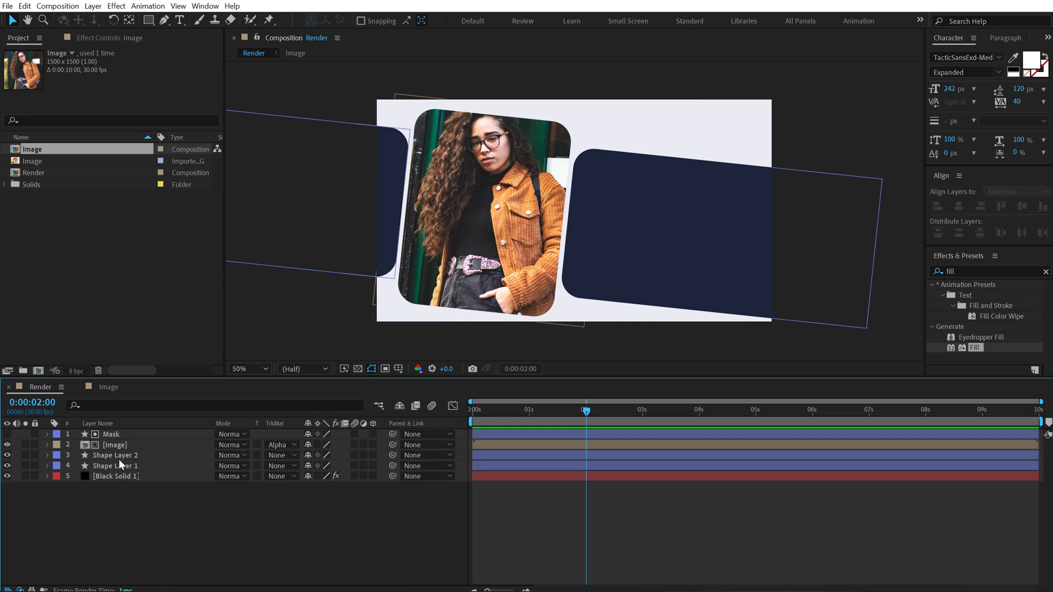
{"action": "left_click", "coordinate": [119, 459]}
{"action": "left_click", "coordinate": [117, 464], "text": "shift"}
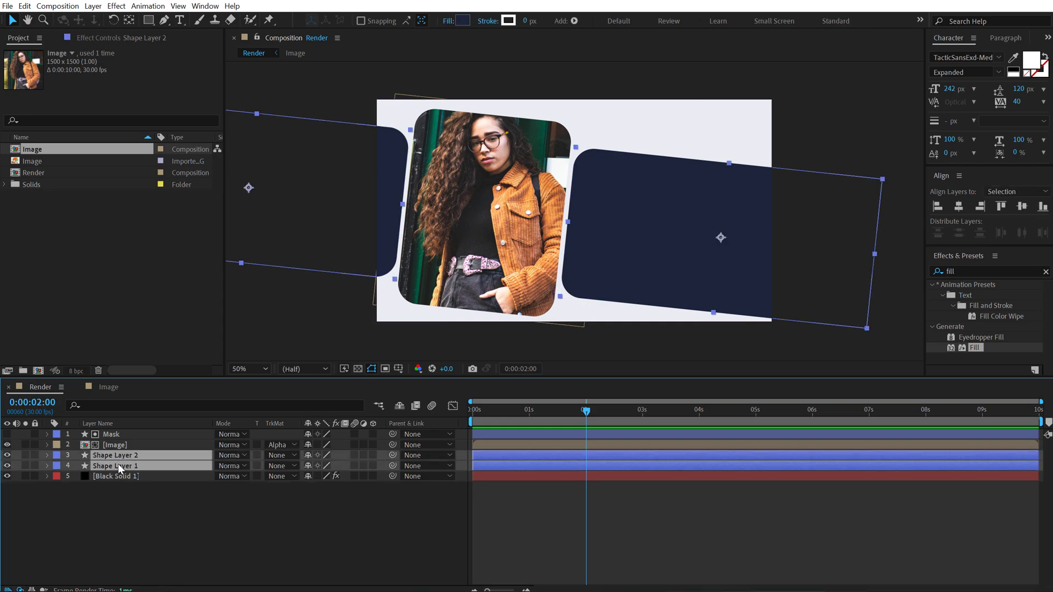
{"action": "key", "text": "p"}
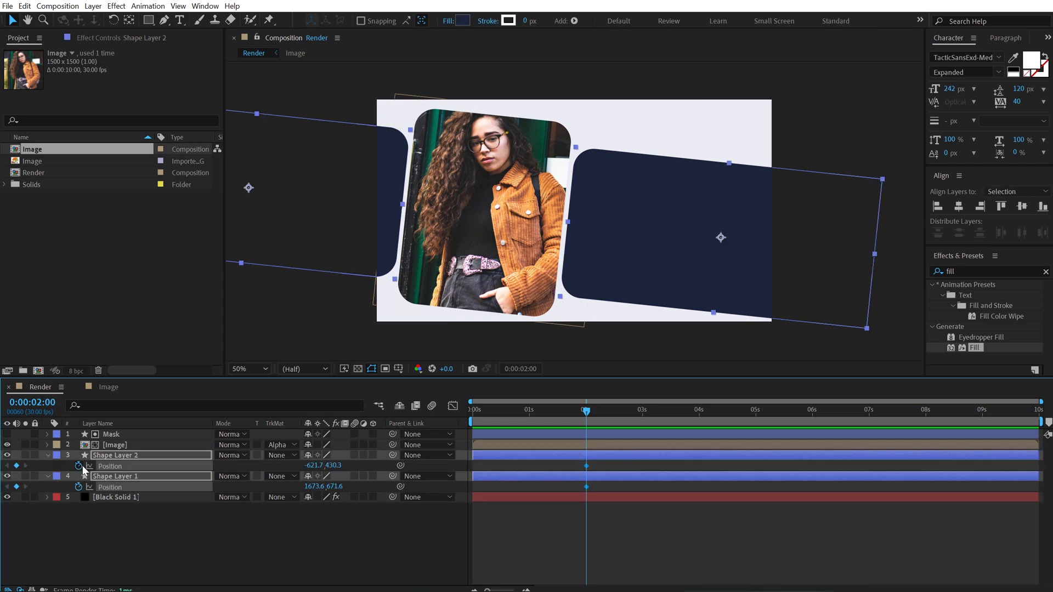
{"action": "key", "text": "r"}
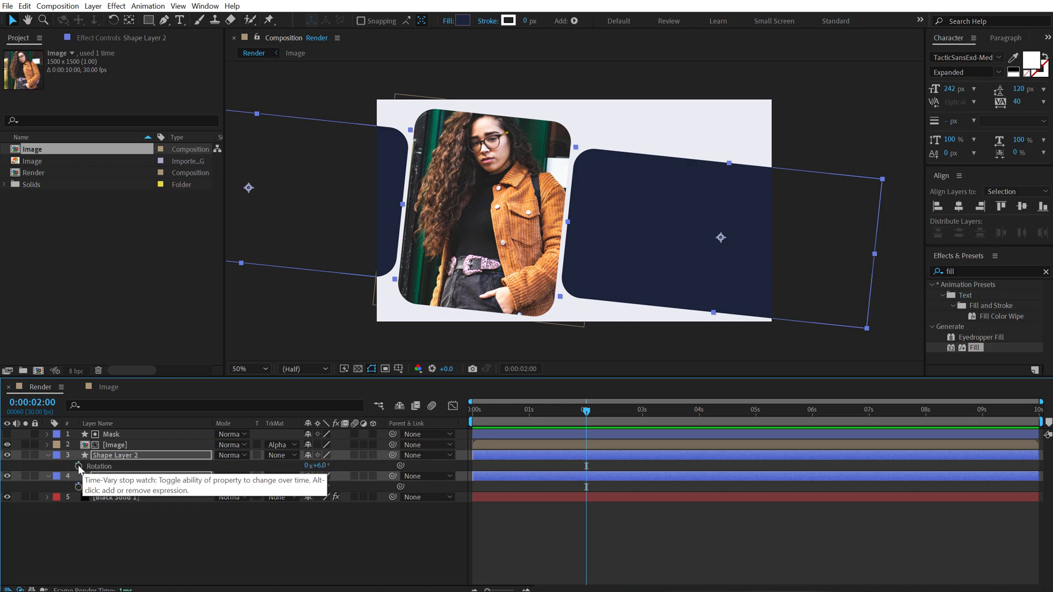
{"action": "left_click", "coordinate": [78, 467]}
{"action": "key", "text": "u"}
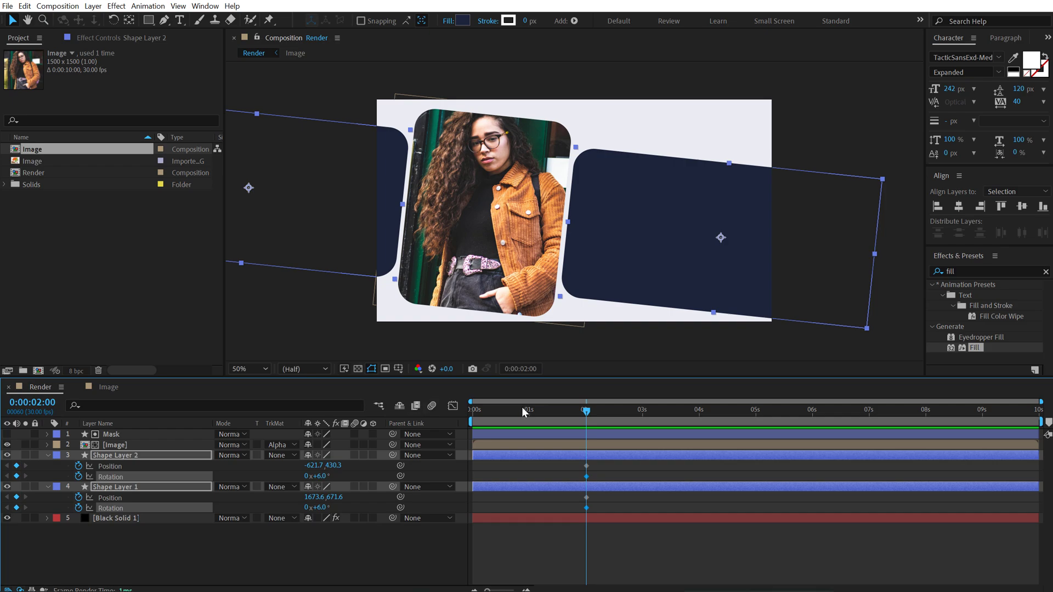
{"action": "key", "text": "Home"}
{"action": "key", "text": "space"}
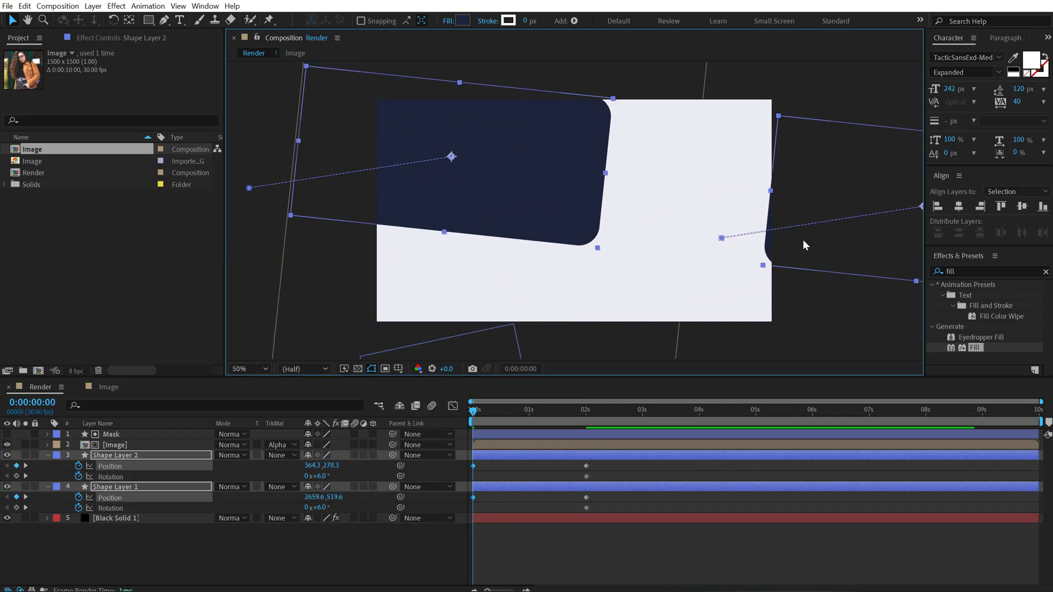
{"action": "key", "text": "space"}
- At 0 s, move Shape Layer 1 off-frame right at -21° and Shape Layer 2 off-frame left at +34°
{"action": "left_click", "coordinate": [701, 291]}
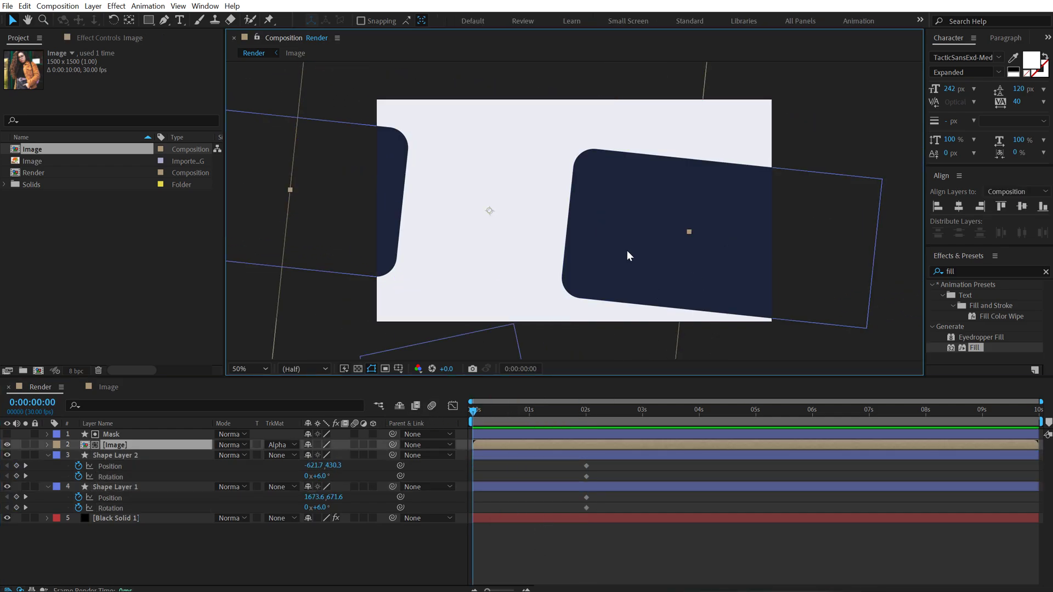
{"action": "key", "text": "ctrl+Down"}
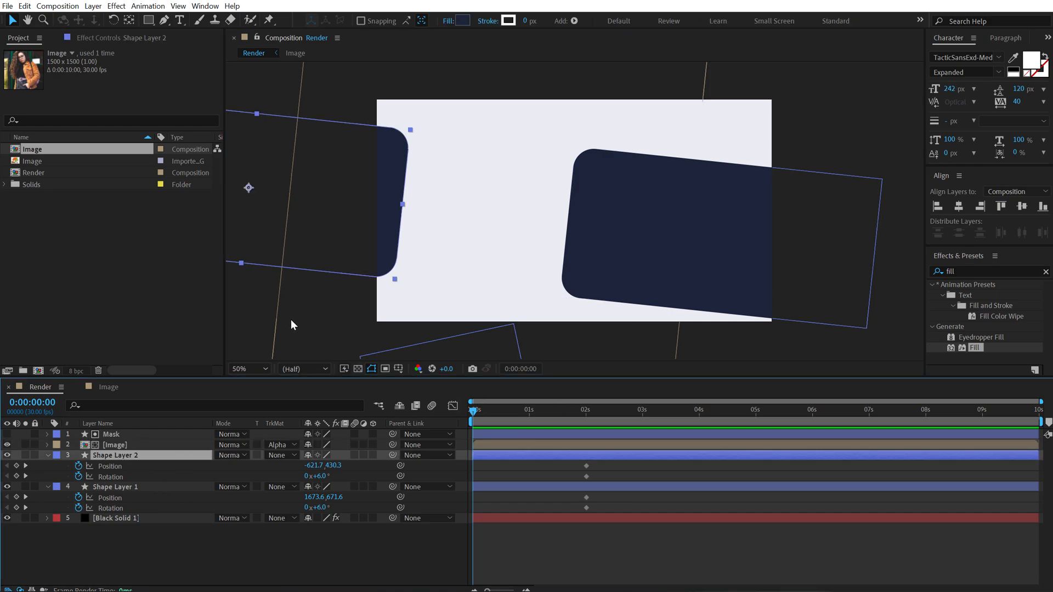
{"action": "left_click", "coordinate": [104, 482]}
{"action": "left_click_drag", "start_coordinate": [624, 265], "coordinate": [845, 218]}
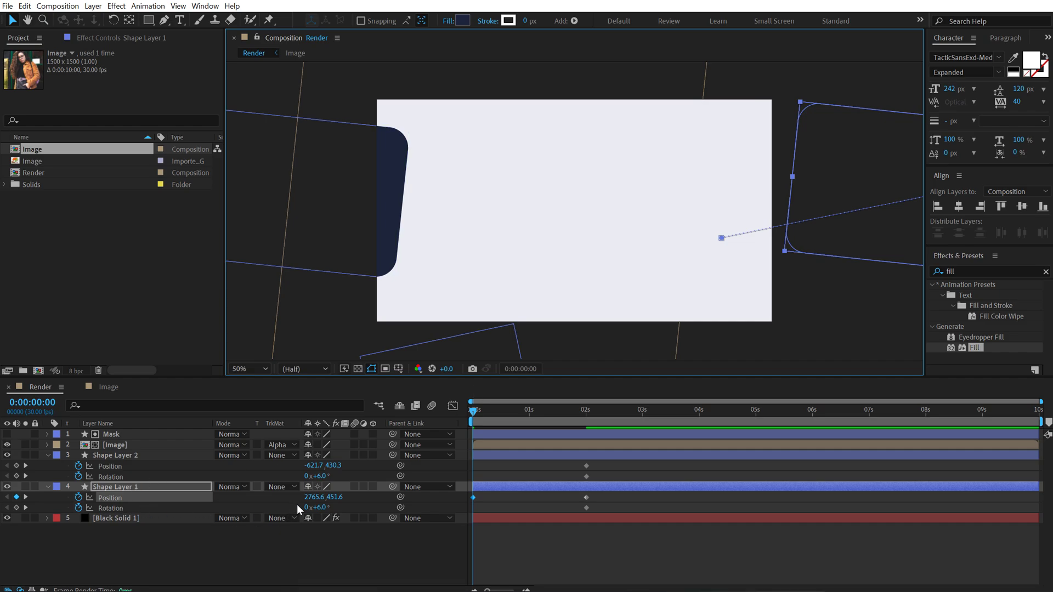
{"action": "left_click_drag", "start_coordinate": [322, 510], "coordinate": [301, 507]}
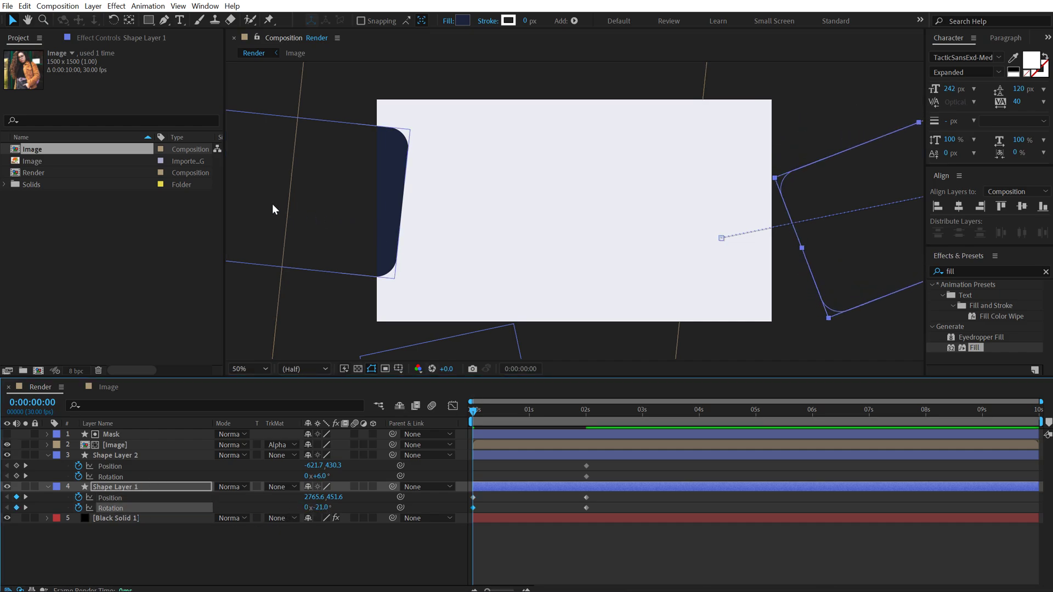
{"action": "left_click_drag", "start_coordinate": [272, 203], "coordinate": [190, 203]}
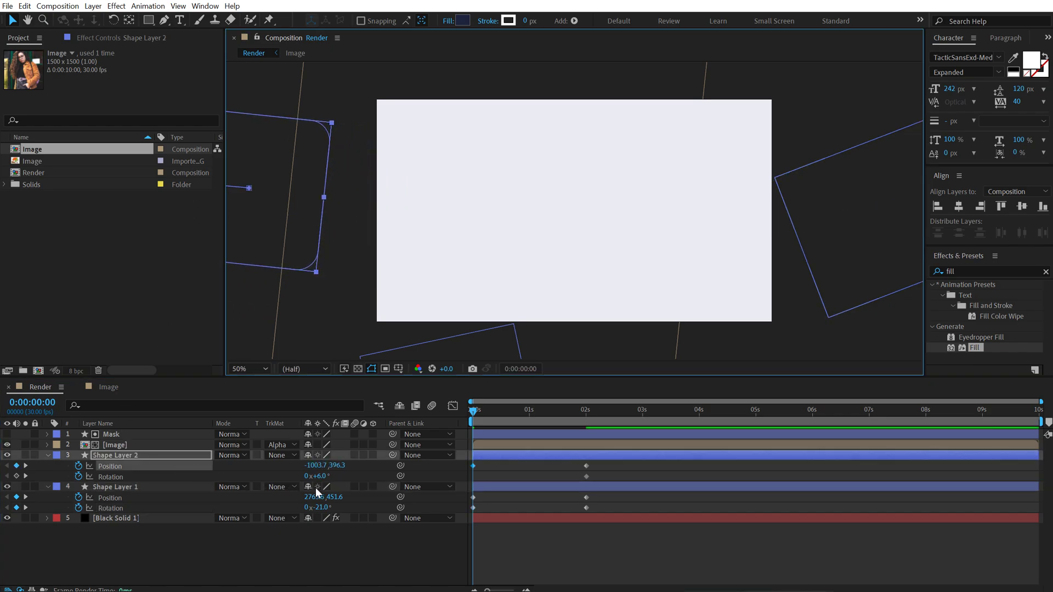
{"action": "left_click_drag", "start_coordinate": [320, 479], "coordinate": [336, 479]}
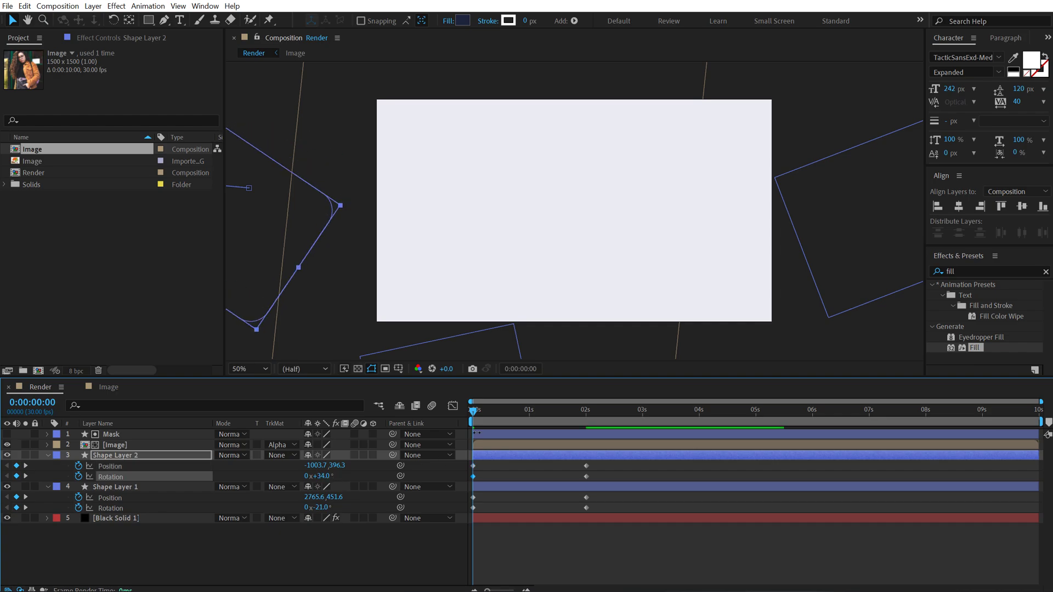
{"action": "left_click_drag", "start_coordinate": [475, 420], "coordinate": [618, 413]}
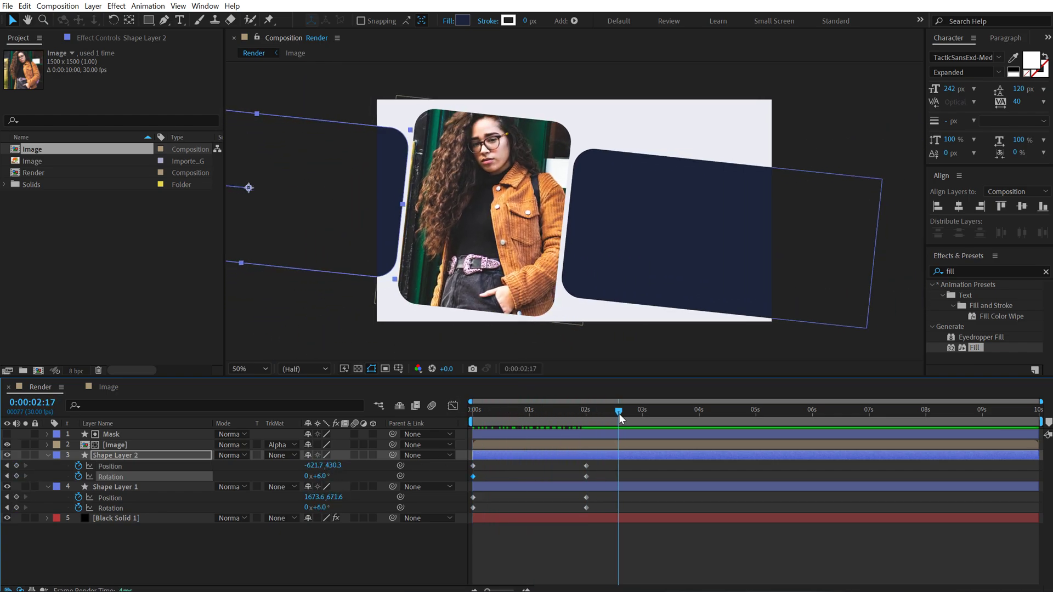
- Apply Easy Ease to all eight shape-card keyframes, select their speed curves, and preview the cards flying in
{"action": "left_click_drag", "start_coordinate": [609, 472], "coordinate": [453, 522]}
{"action": "right_click", "coordinate": [586, 469]}
{"action": "mouse_move", "coordinate": [702, 462]}
{"action": "left_click", "coordinate": [766, 501]}
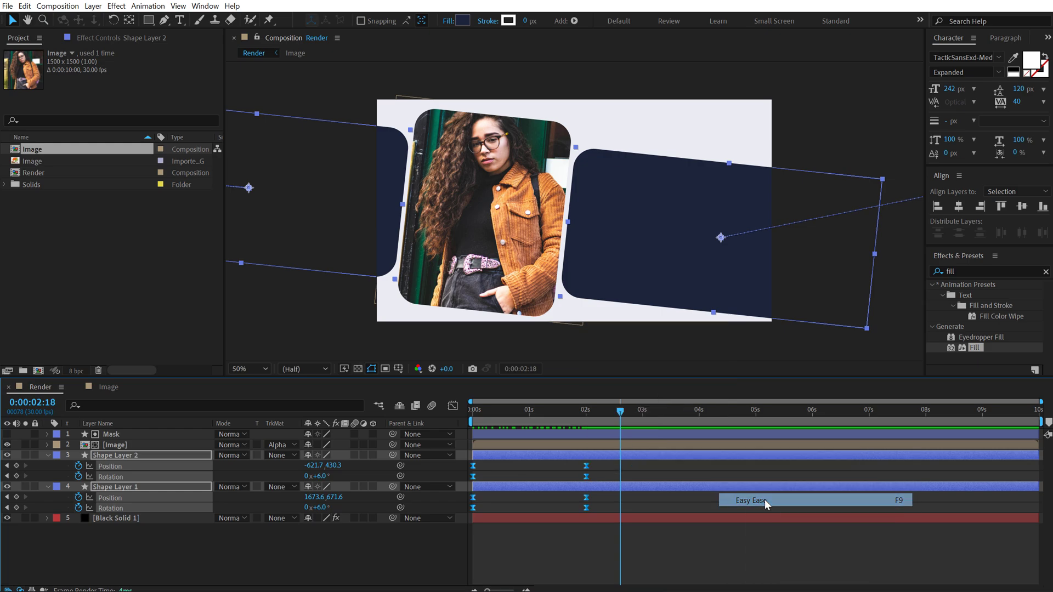
{"action": "left_click", "coordinate": [453, 406]}
{"action": "left_click_drag", "start_coordinate": [629, 510], "coordinate": [529, 554]}
{"action": "key", "text": "Home"}
{"action": "key", "text": "space"}
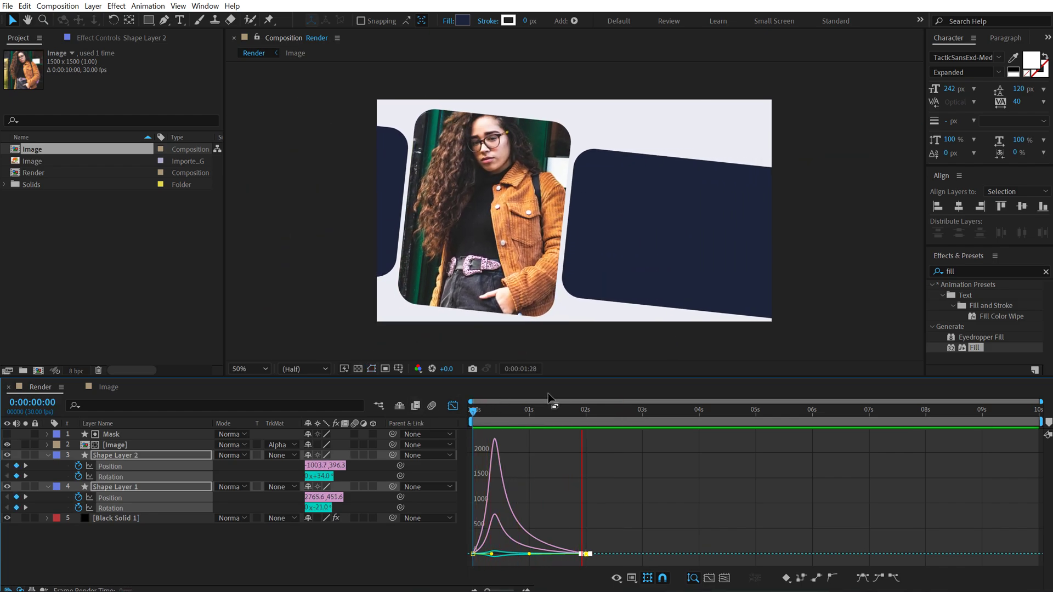
{"action": "left_click_drag", "start_coordinate": [482, 410], "coordinate": [630, 422]}
- Duplicate the right navy card, rename the copy 'Line', and move it to the top of the stack
{"action": "left_click", "coordinate": [48, 456]}
{"action": "left_click", "coordinate": [64, 487]}
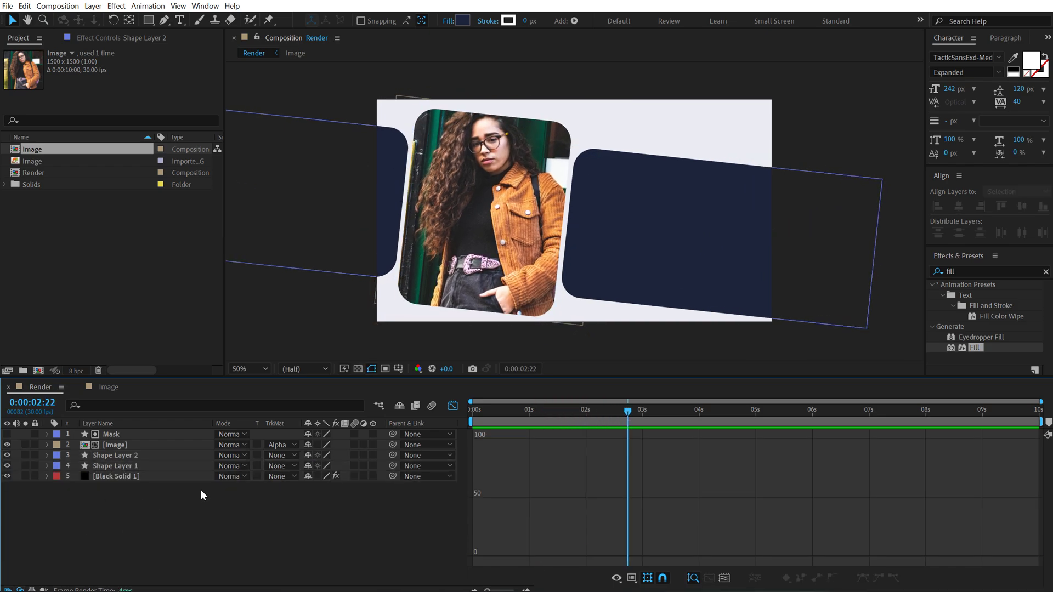
{"action": "left_click", "coordinate": [452, 406]}
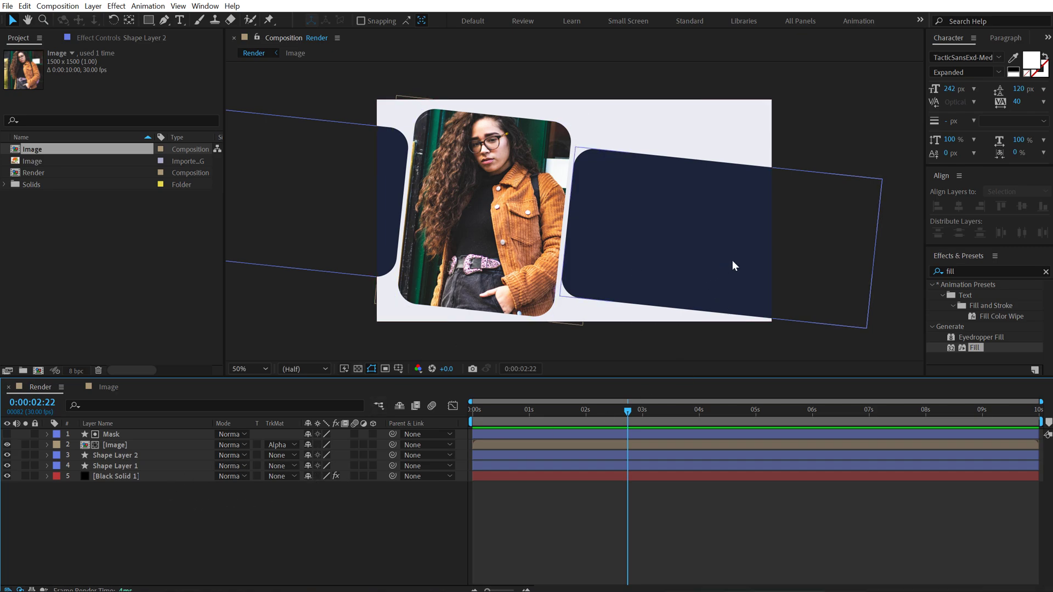
{"action": "left_click", "coordinate": [830, 248]}
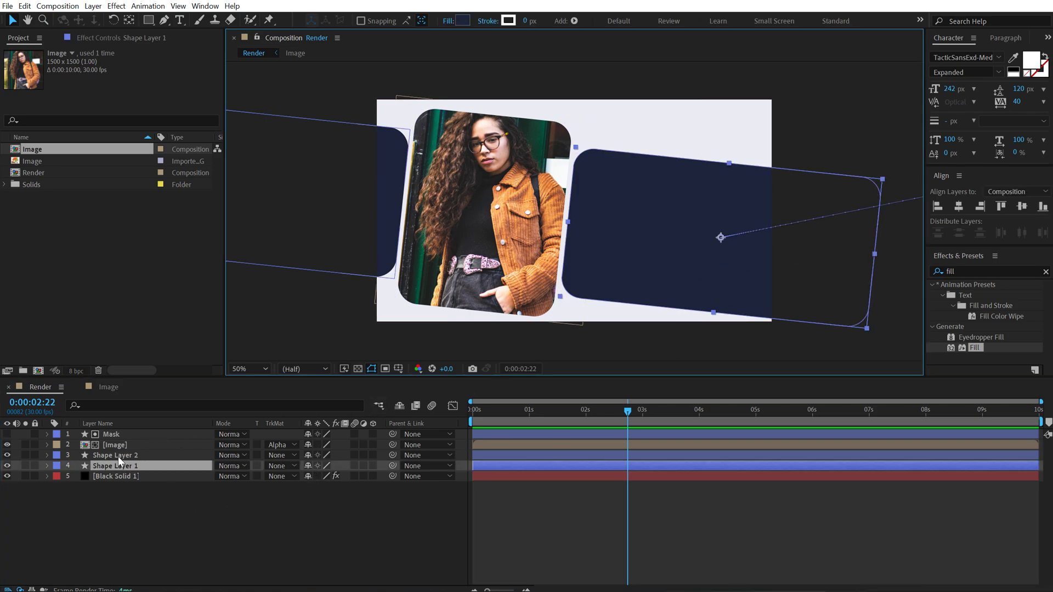
{"action": "key", "text": "ctrl+d"}
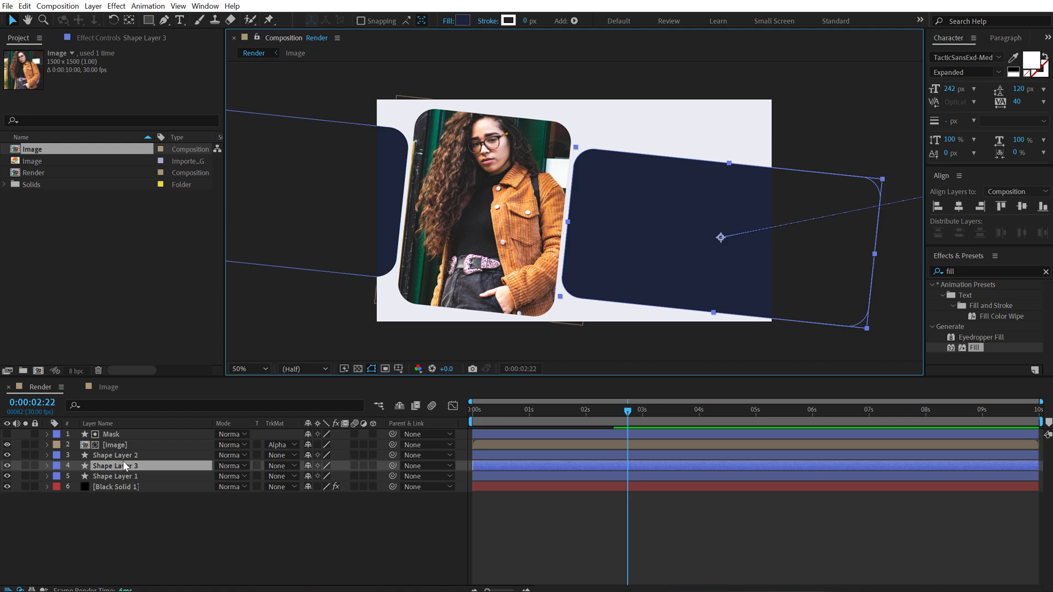
{"action": "key", "text": "Home"}
{"action": "key", "text": "Return"}
{"action": "type", "text": "Line"}
{"action": "key", "text": "Return"}
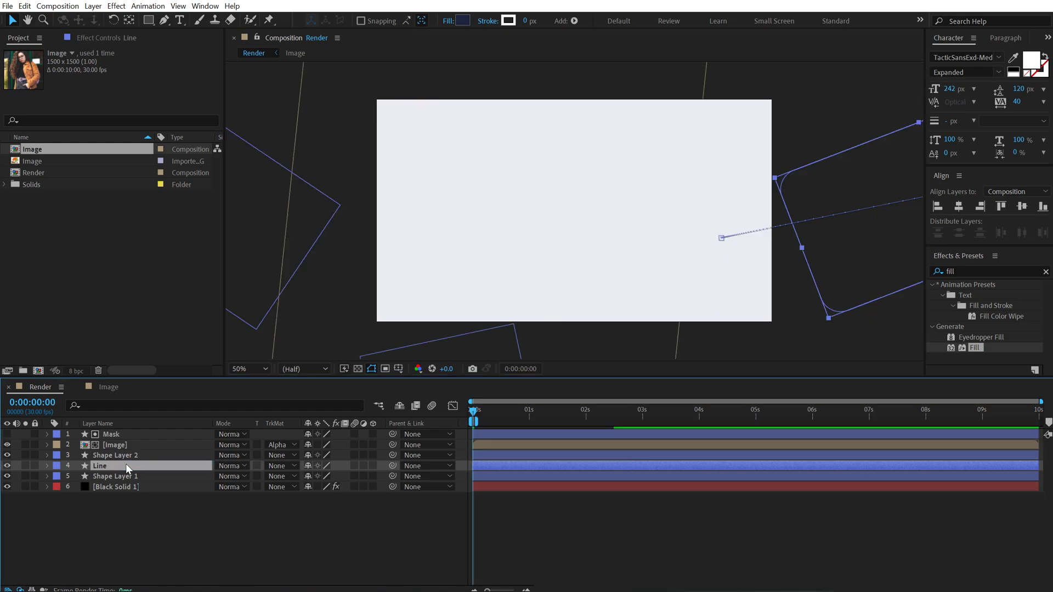
{"action": "left_click_drag", "start_coordinate": [126, 463], "coordinate": [127, 432]}
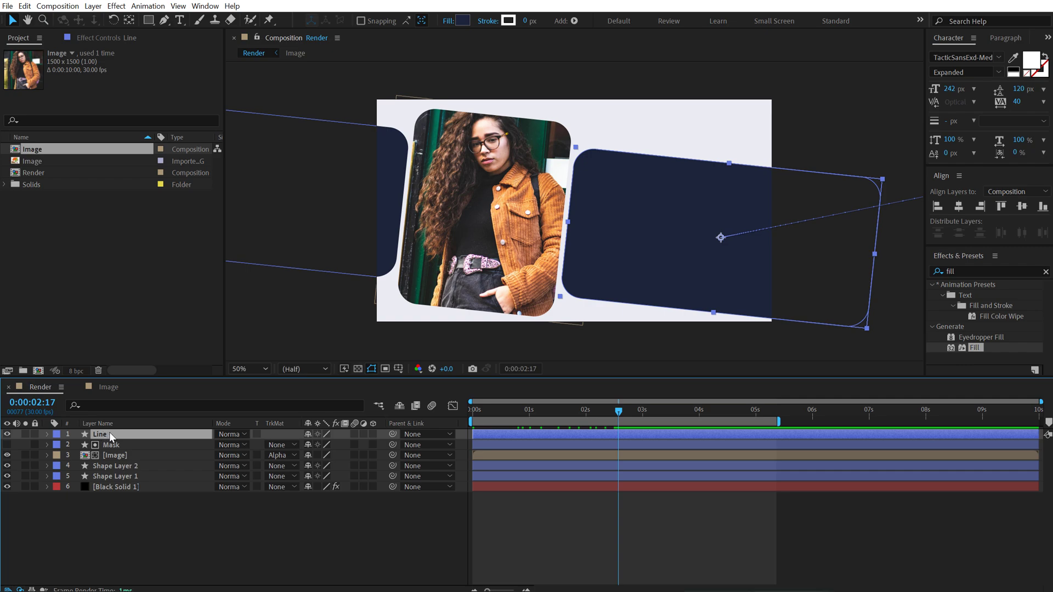
- Set the Line layer's Rotation to 10° at 2 seconds
{"action": "key", "text": "u"}
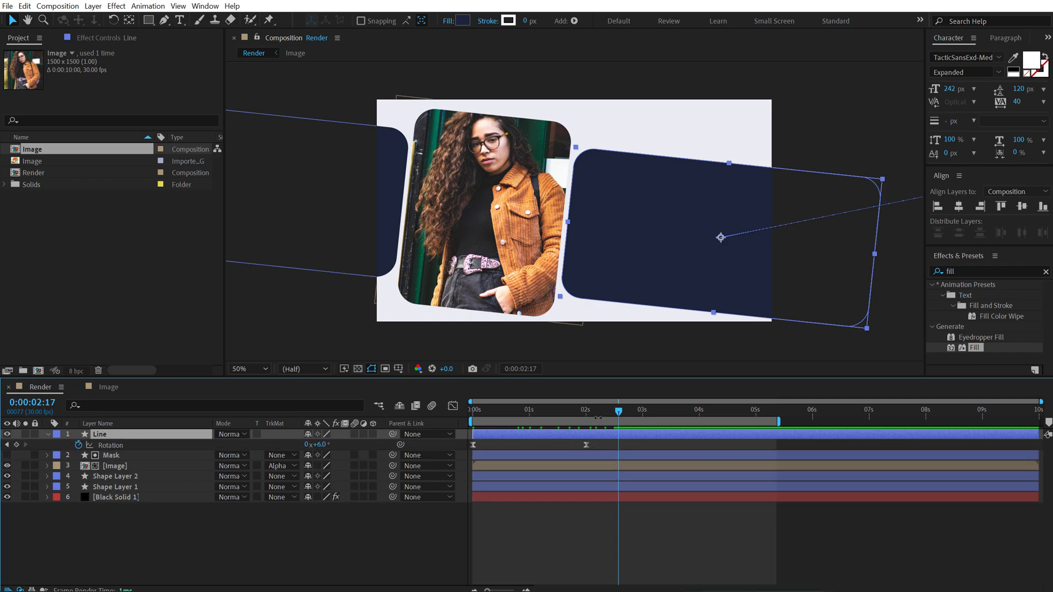
{"action": "left_click_drag", "start_coordinate": [618, 412], "coordinate": [588, 412]}
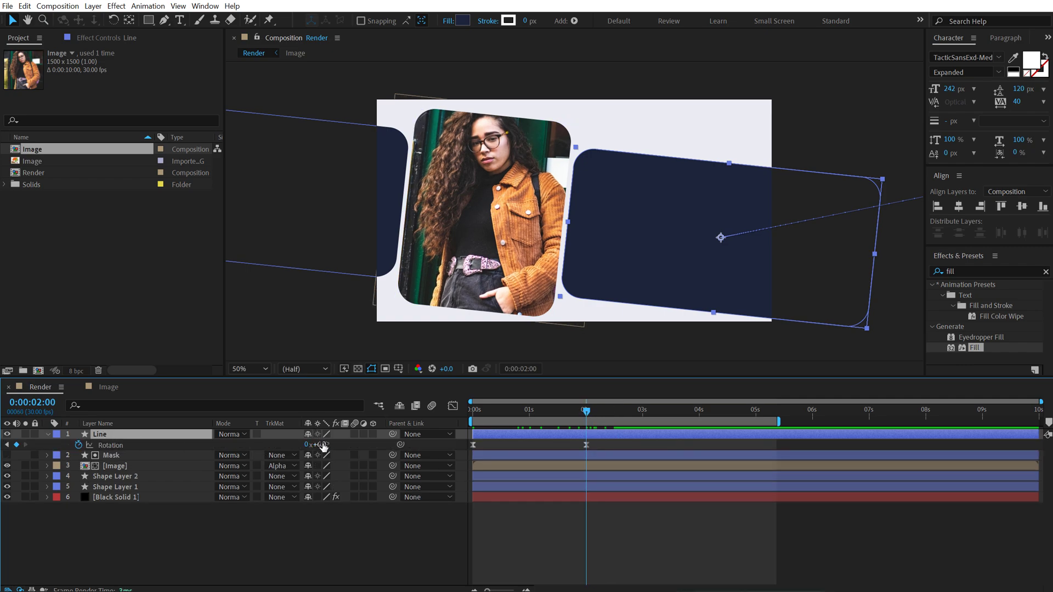
{"action": "left_click_drag", "start_coordinate": [324, 446], "coordinate": [329, 446]}
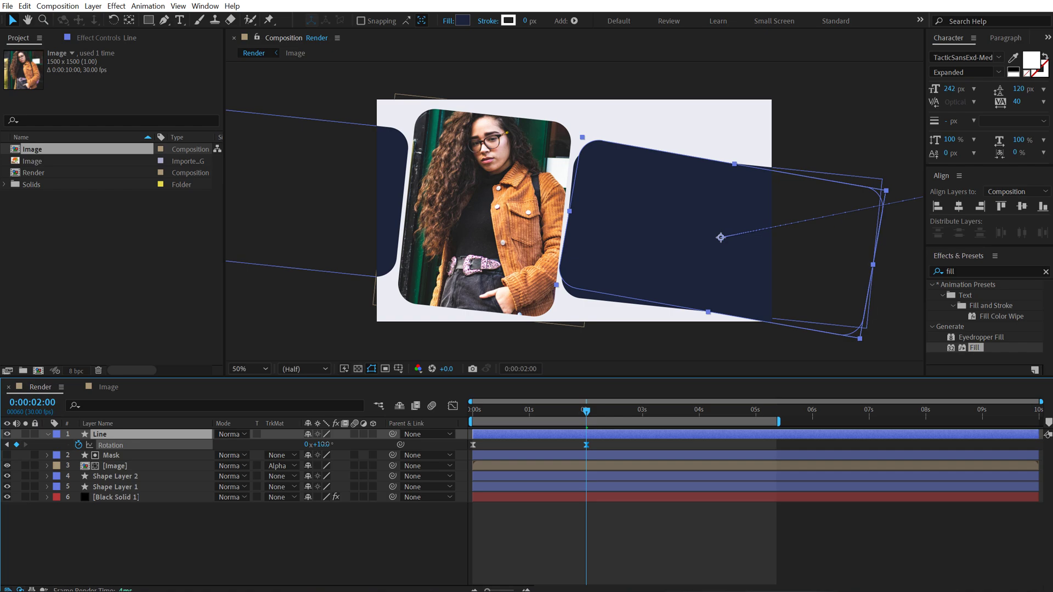
- Give the Line shape no fill and a 5 px stroke sampled from the navy card
{"action": "left_click", "coordinate": [449, 22]}
{"action": "left_click", "coordinate": [464, 262]}
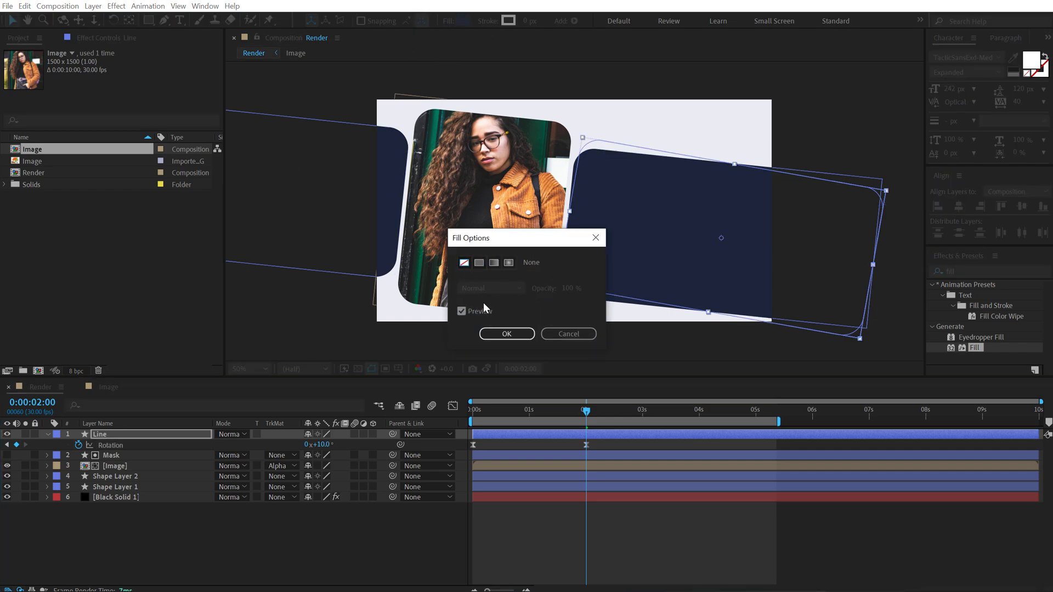
{"action": "left_click", "coordinate": [506, 334]}
{"action": "left_click_drag", "start_coordinate": [531, 26], "coordinate": [533, 21]}
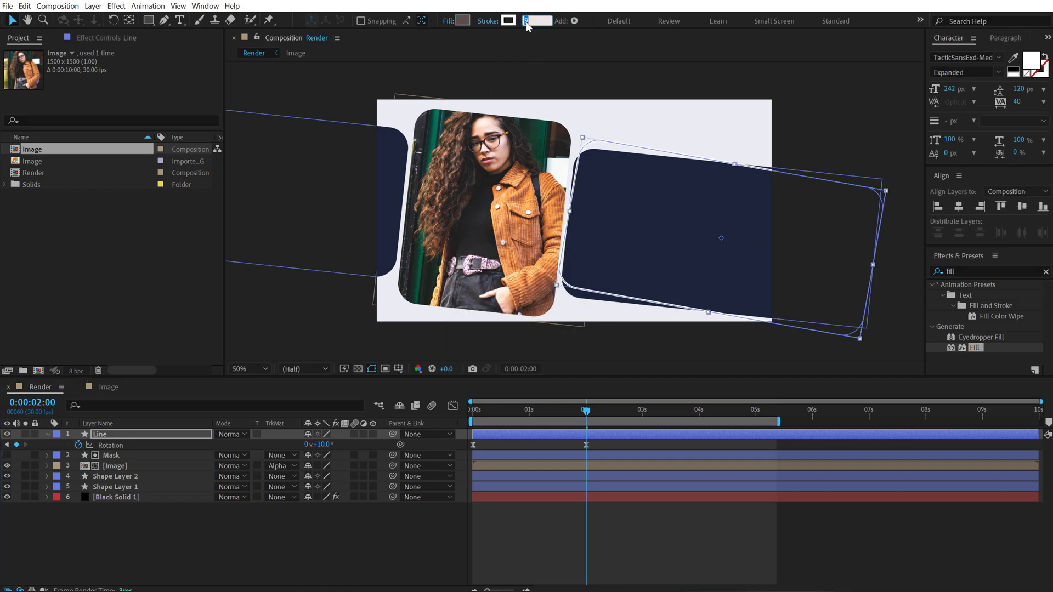
{"action": "type", "text": "5"}
{"action": "key", "text": "Return"}
{"action": "left_click", "coordinate": [508, 21]}
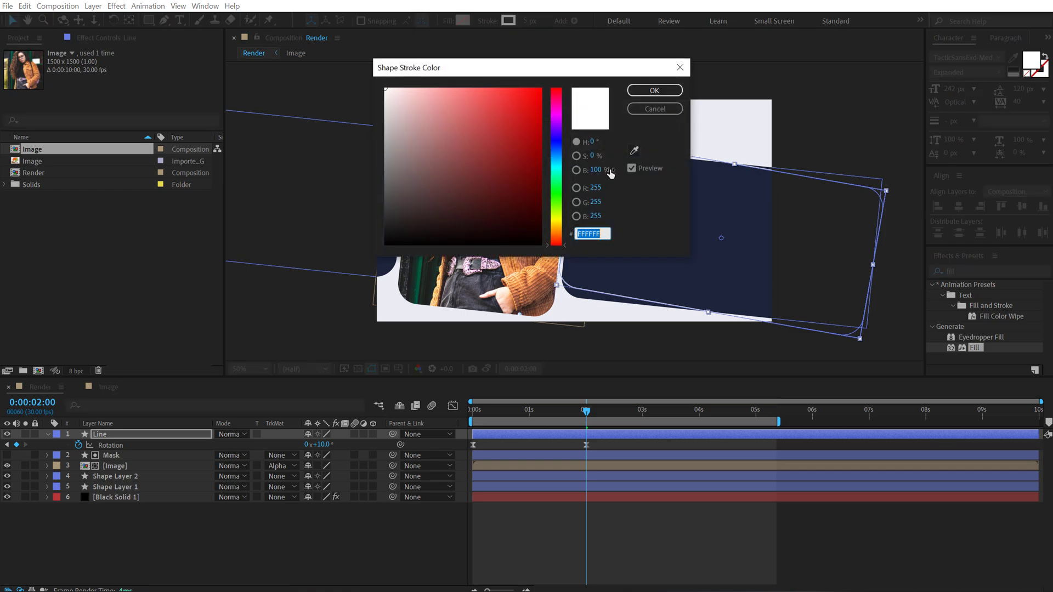
{"action": "left_click", "coordinate": [635, 149]}
{"action": "left_click", "coordinate": [723, 183]}
{"action": "left_click", "coordinate": [655, 90]}
- Nudge the Line outline slightly right and up, then preview the animation
{"action": "left_click", "coordinate": [322, 536]}
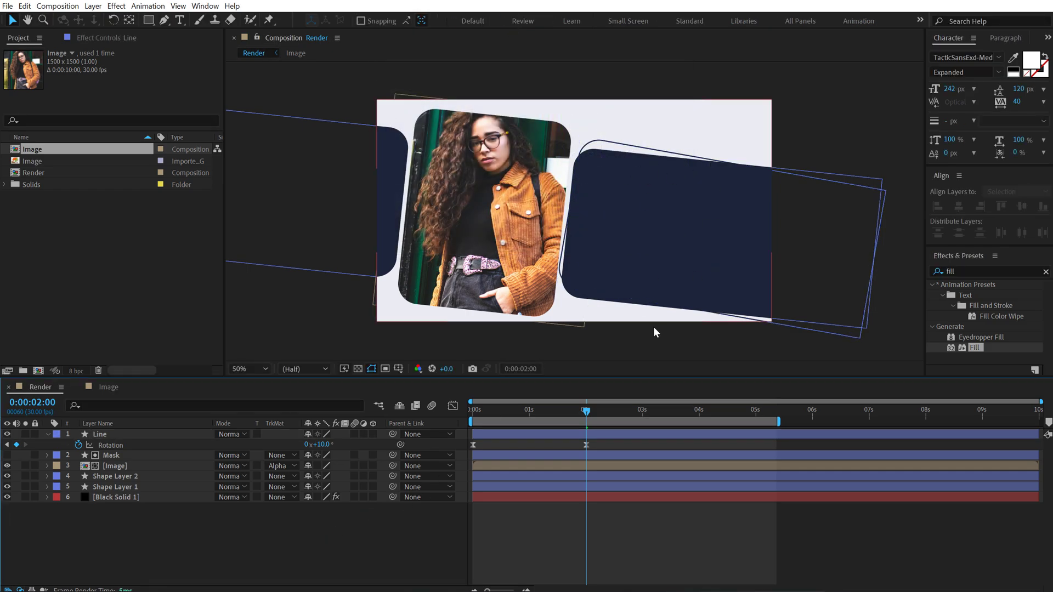
{"action": "left_click", "coordinate": [689, 209]}
{"action": "left_click_drag", "start_coordinate": [689, 211], "coordinate": [694, 214]}
{"action": "left_click_drag", "start_coordinate": [507, 410], "coordinate": [538, 413]}
{"action": "key", "text": "Home"}
{"action": "key", "text": "space"}
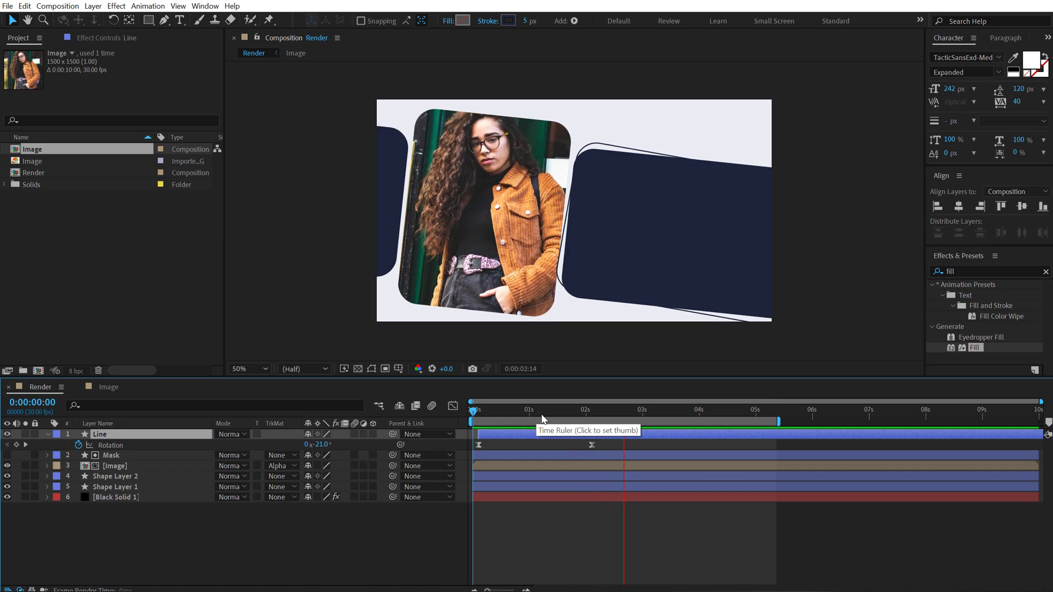
{"action": "left_click", "coordinate": [607, 415]}
- Type a two-line title 'Modern' / 'Slideshow' on the right navy card
{"action": "left_click", "coordinate": [136, 524]}
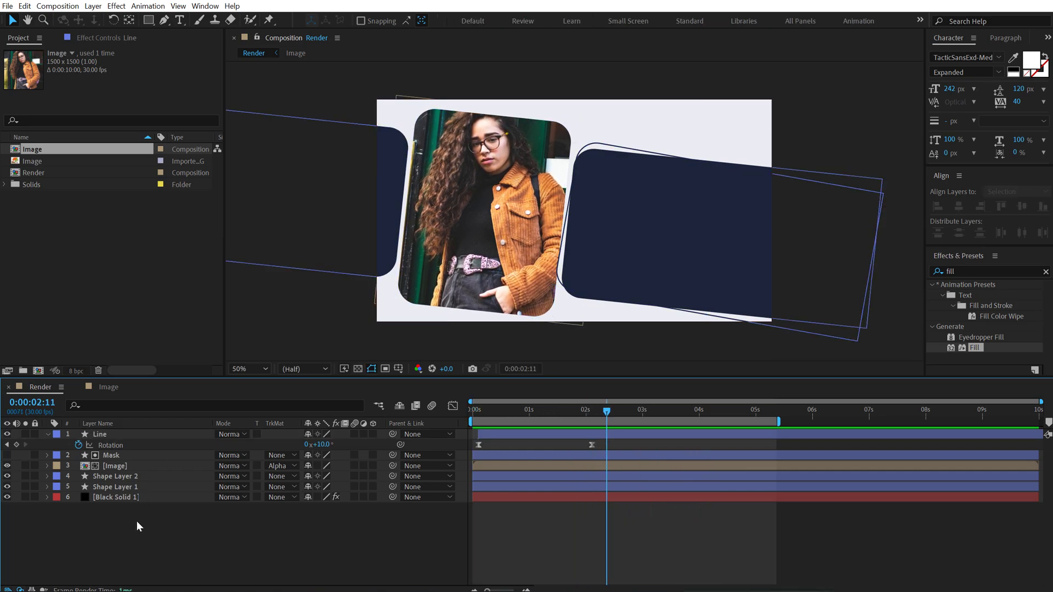
{"action": "left_click", "coordinate": [179, 19]}
{"action": "left_click", "coordinate": [609, 218]}
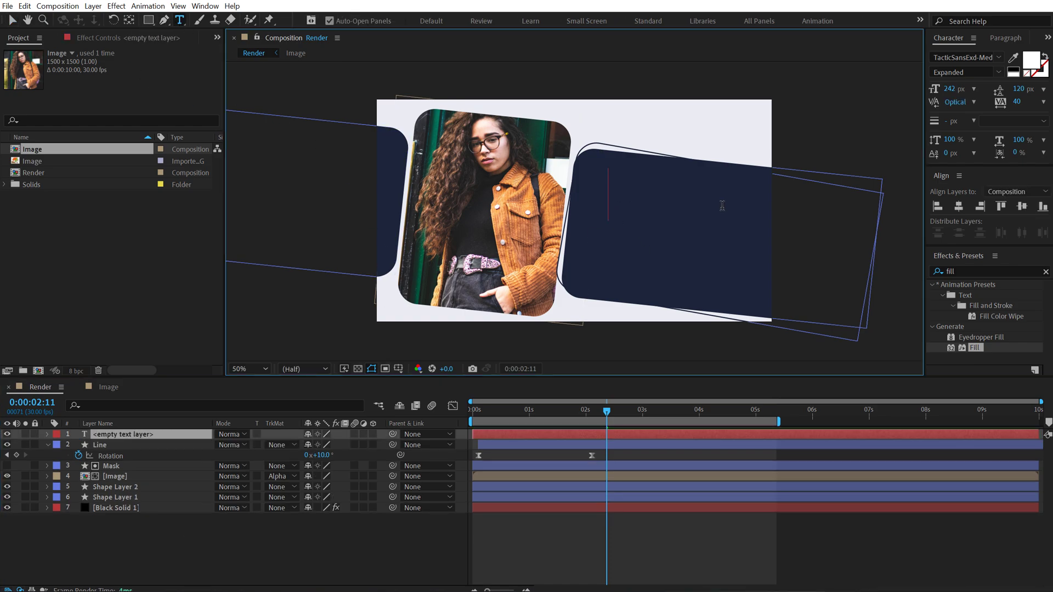
{"action": "type", "text": "Modern S"}
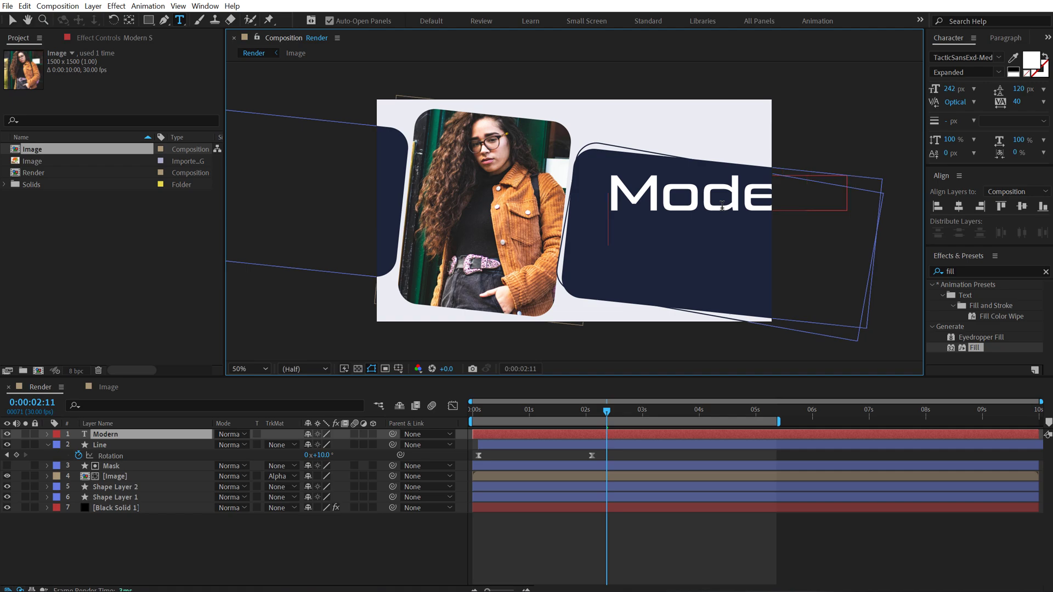
{"action": "key", "text": "Return"}
{"action": "type", "text": "Slideshow"}
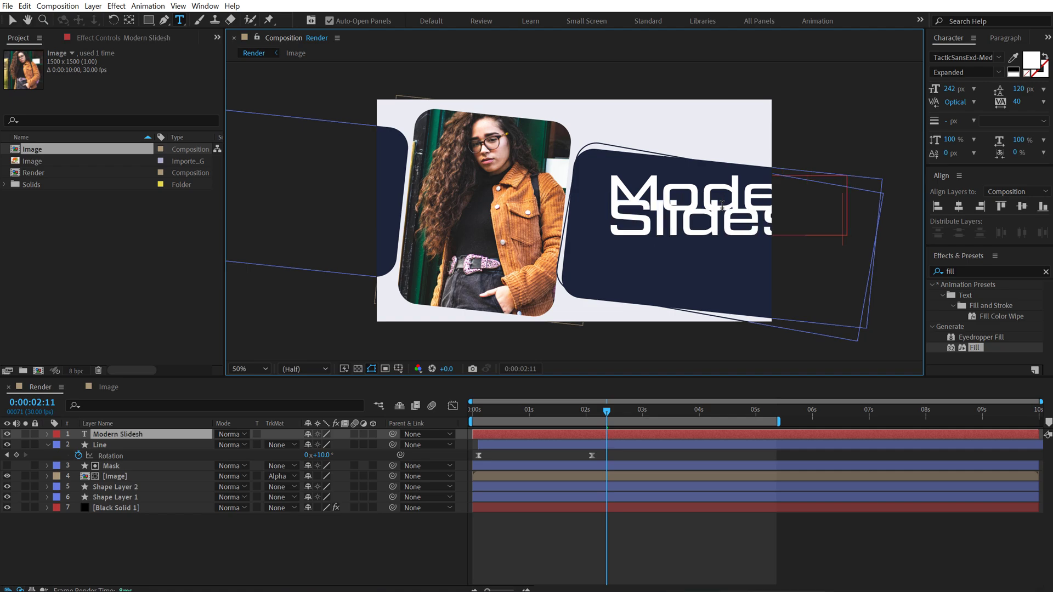
{"action": "left_click", "coordinate": [10, 21]}
- Set the title's font to Zilla Slab
{"action": "left_click", "coordinate": [967, 55]}
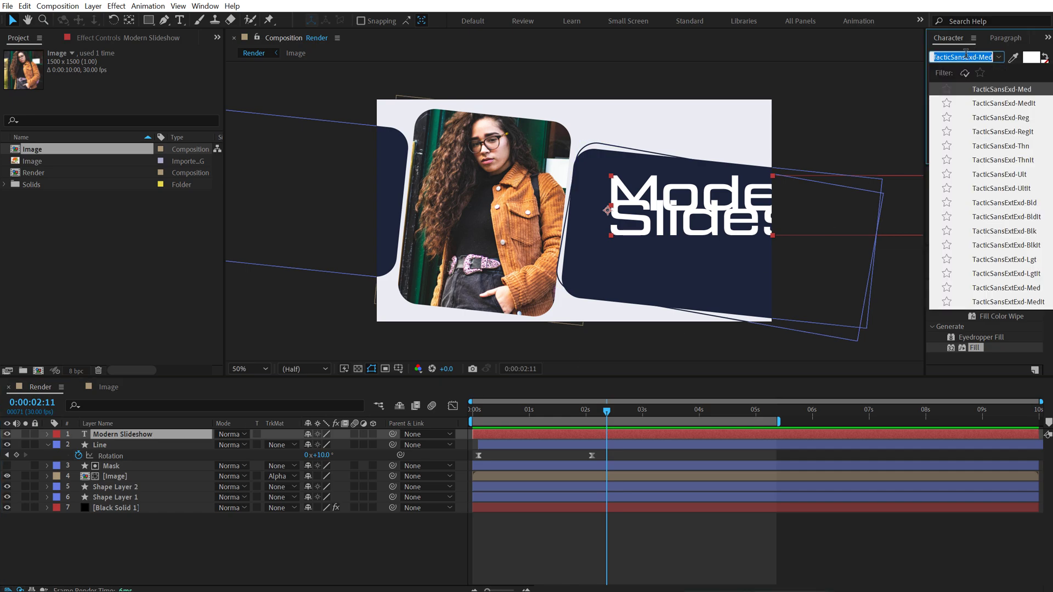
{"action": "type", "text": "zilla"}
{"action": "key", "text": "Escape"}
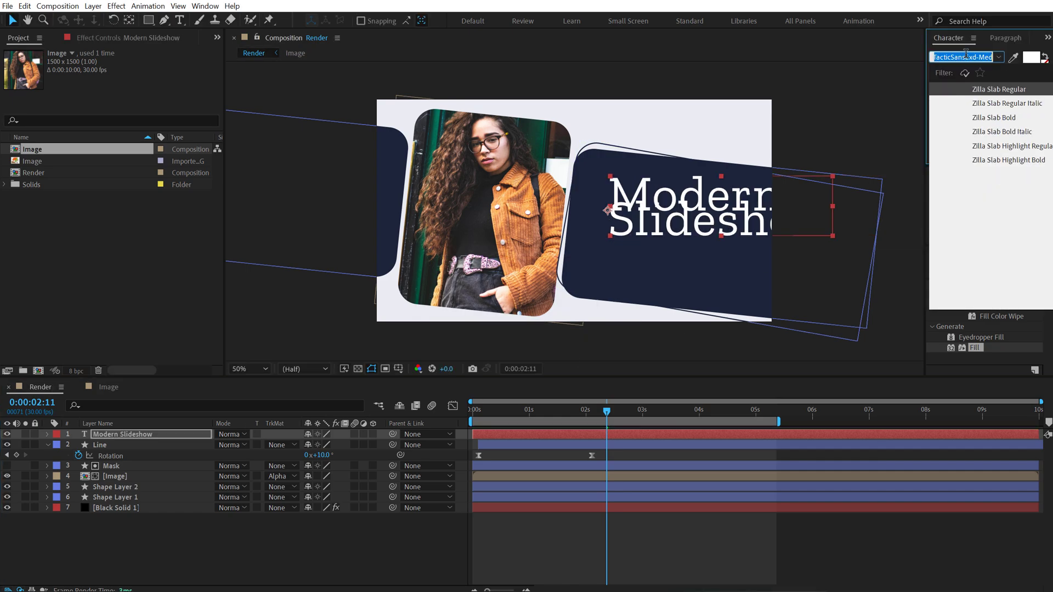
{"action": "left_click", "coordinate": [997, 91]}
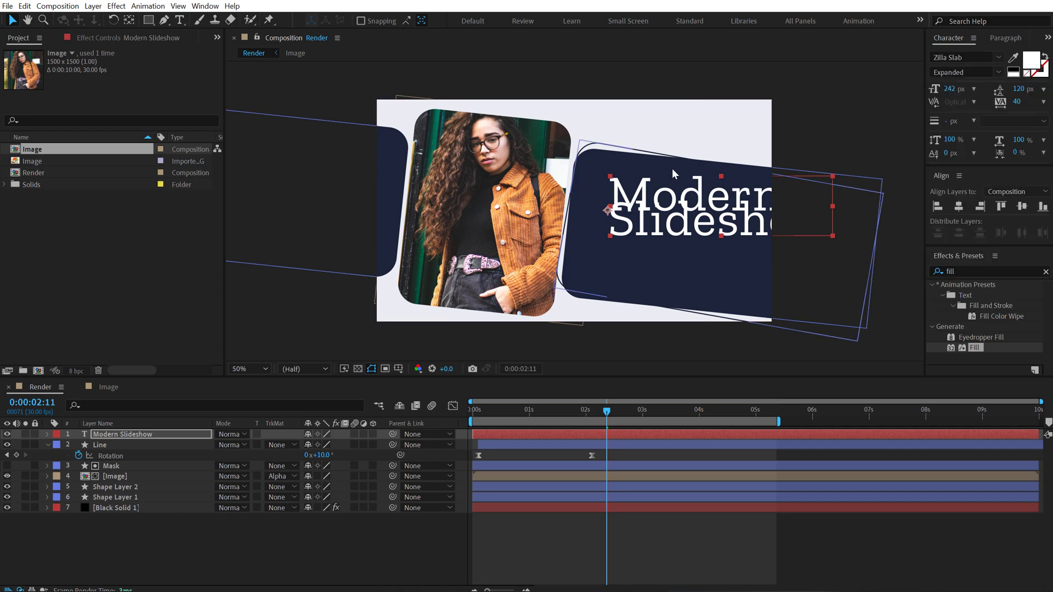
- Shrink the title to 122 px and make the word 'Slideshow' bold
{"action": "left_click_drag", "start_coordinate": [953, 90], "coordinate": [910, 91]}
{"action": "key", "text": "ctrl+t"}
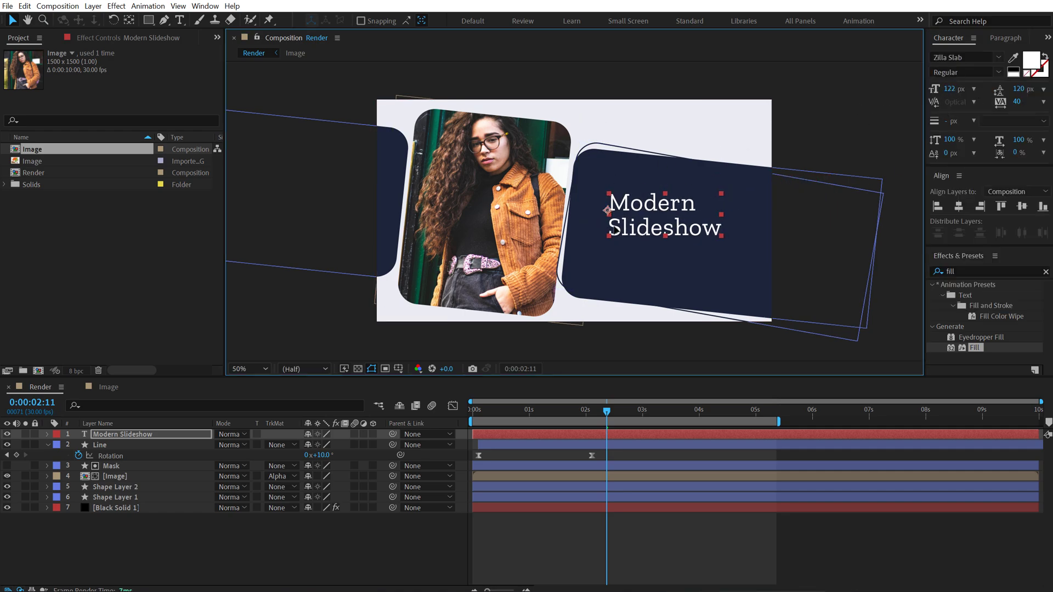
{"action": "double_click", "coordinate": [615, 227]}
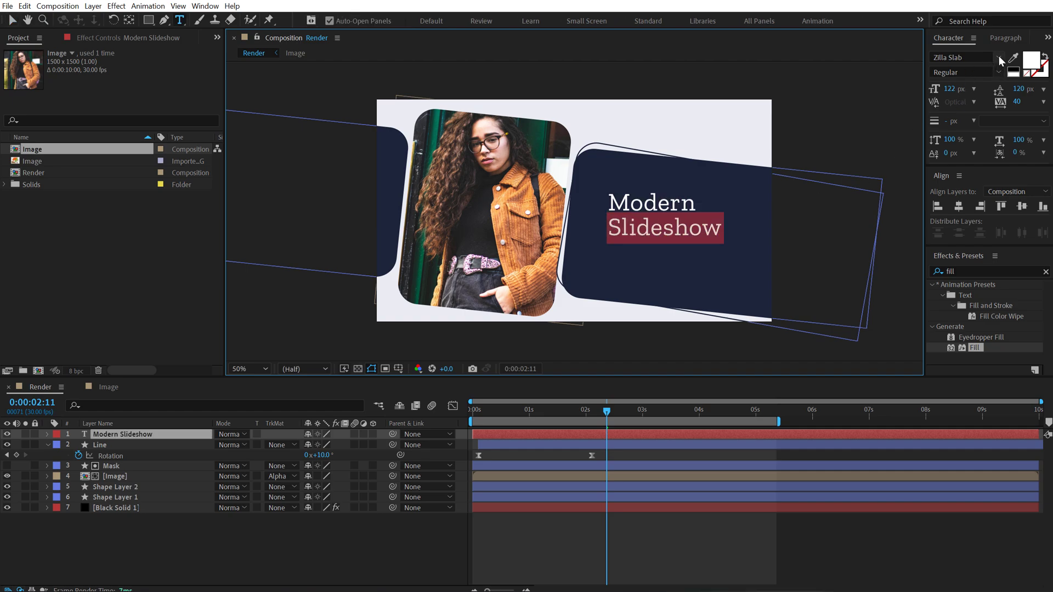
{"action": "left_click", "coordinate": [1000, 72]}
{"action": "left_click", "coordinate": [956, 112]}
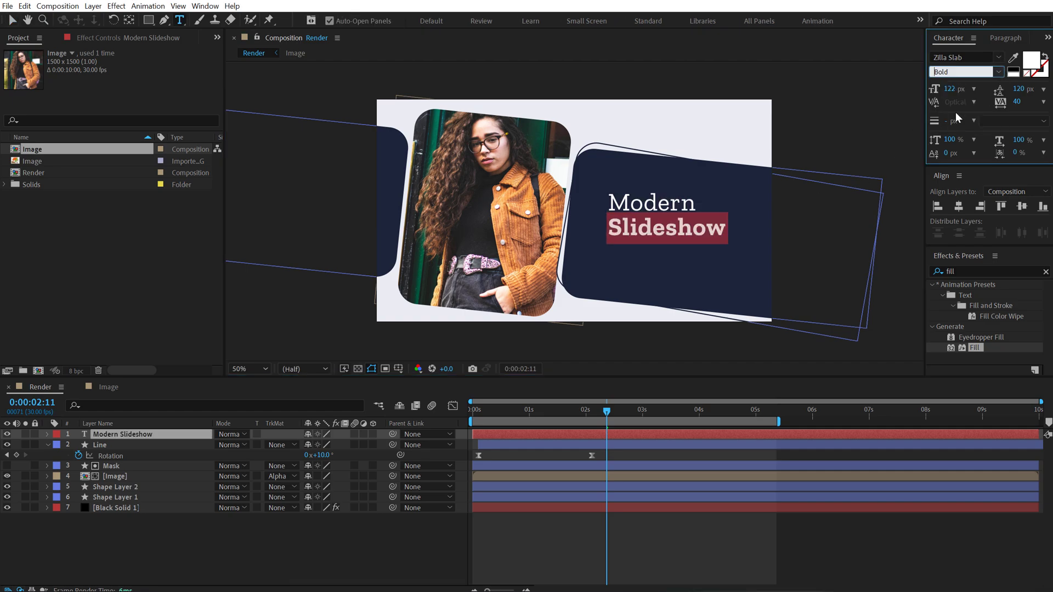
{"action": "left_click", "coordinate": [12, 20]}
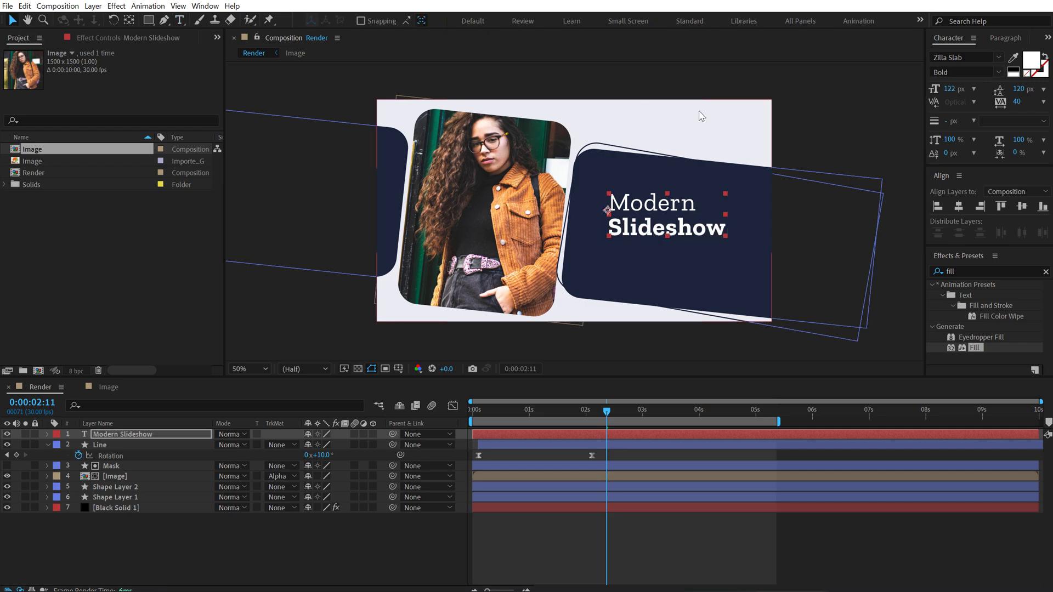
- Set the title to 115 px with 113 px leading and reposition it inside the card
{"action": "left_click", "coordinate": [629, 210]}
{"action": "left_click_drag", "start_coordinate": [629, 210], "coordinate": [625, 205]}
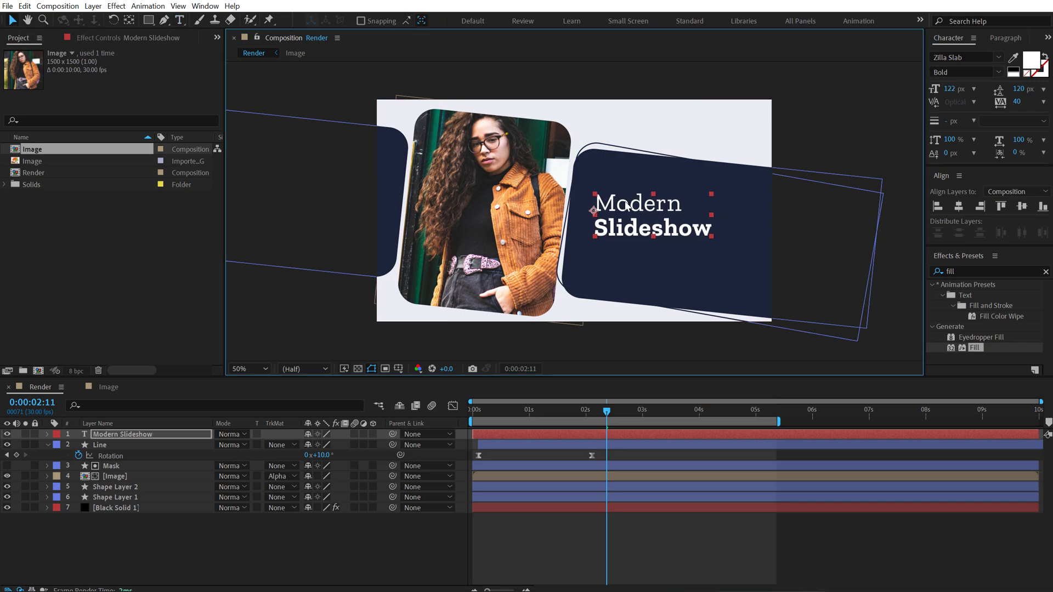
{"action": "left_click_drag", "start_coordinate": [953, 89], "coordinate": [949, 89]}
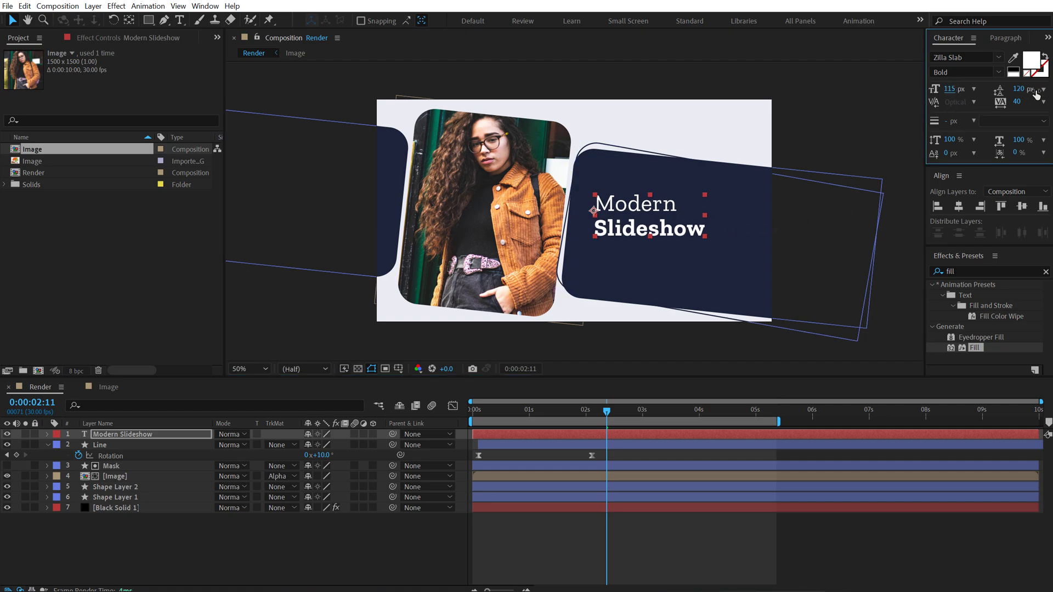
{"action": "left_click_drag", "start_coordinate": [1018, 90], "coordinate": [954, 89]}
{"action": "left_click_drag", "start_coordinate": [626, 204], "coordinate": [627, 199]}
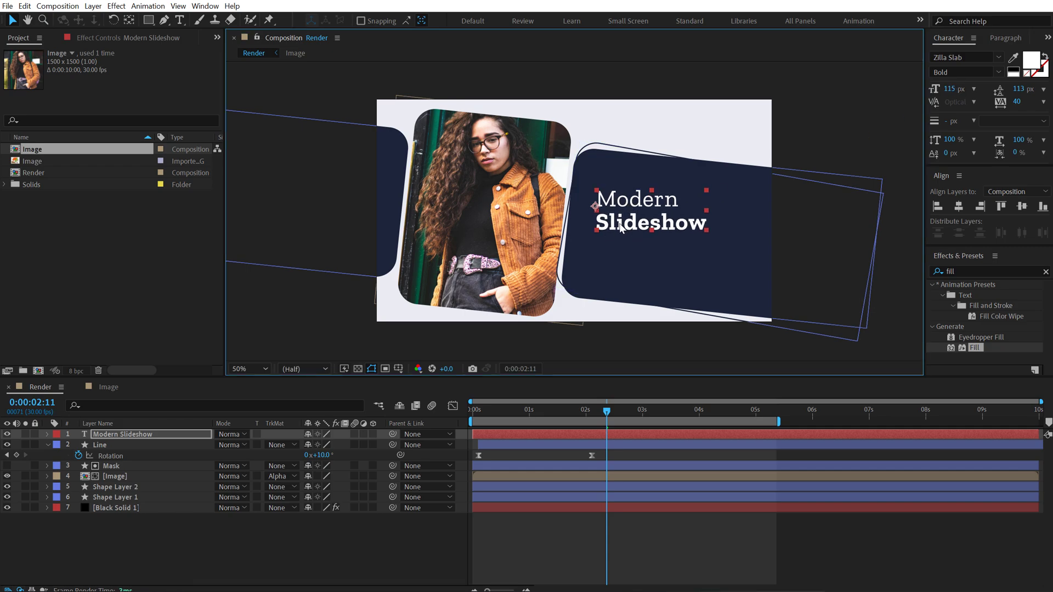
{"action": "left_click_drag", "start_coordinate": [617, 228], "coordinate": [612, 230]}
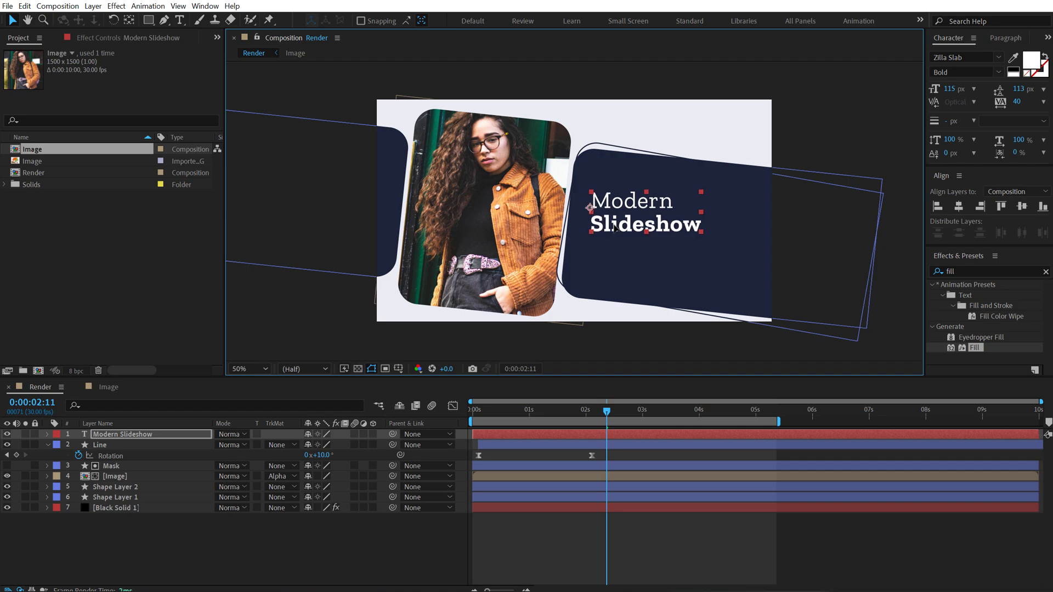
- Add a text animator with Position and Opacity properties to the Modern Slideshow title
{"action": "left_click", "coordinate": [49, 445]}
{"action": "left_click", "coordinate": [49, 434]}
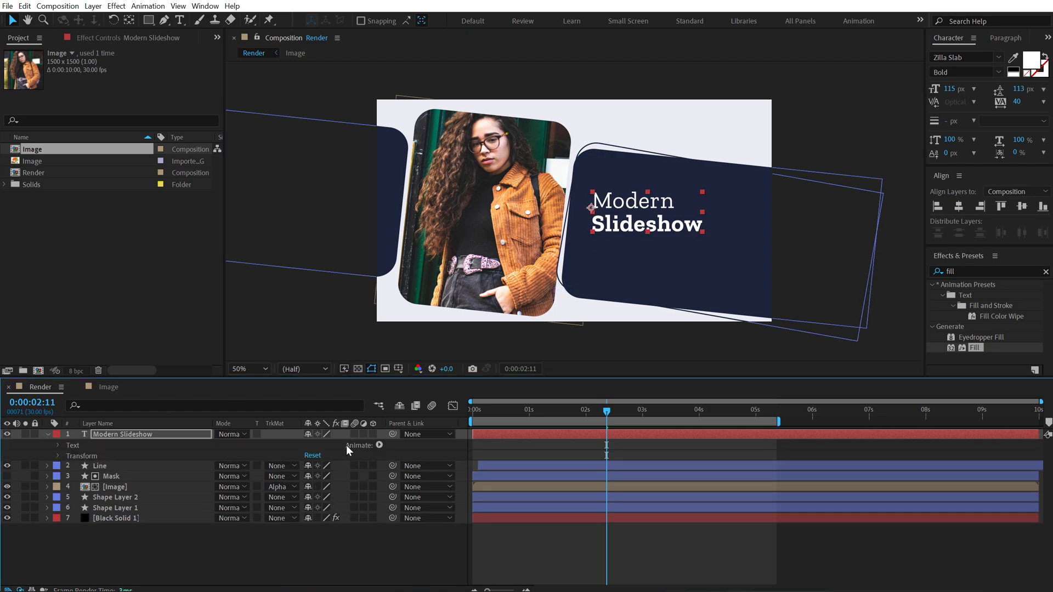
{"action": "left_click", "coordinate": [379, 445]}
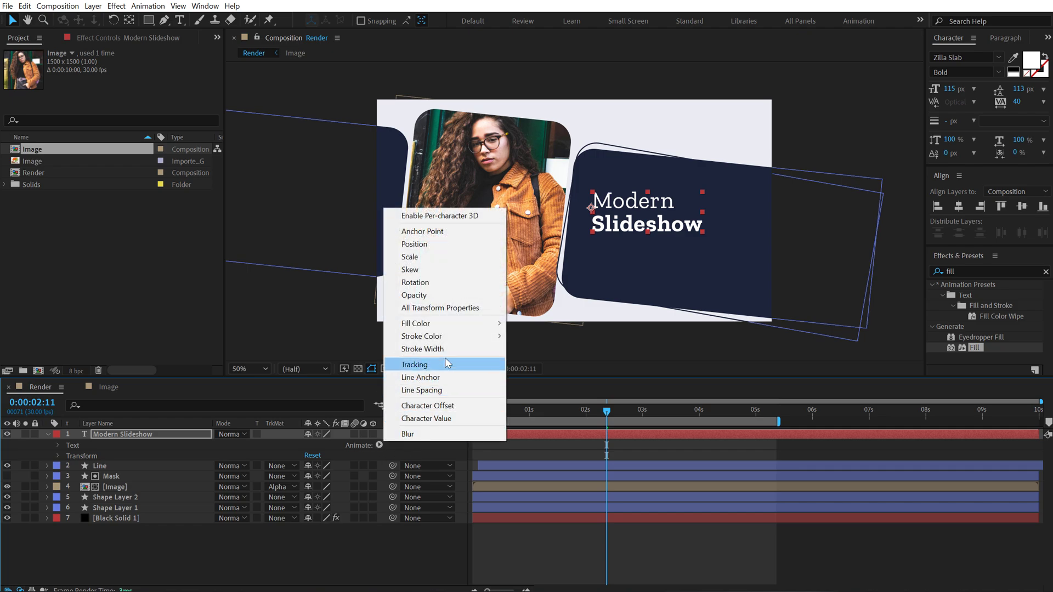
{"action": "left_click", "coordinate": [415, 244]}
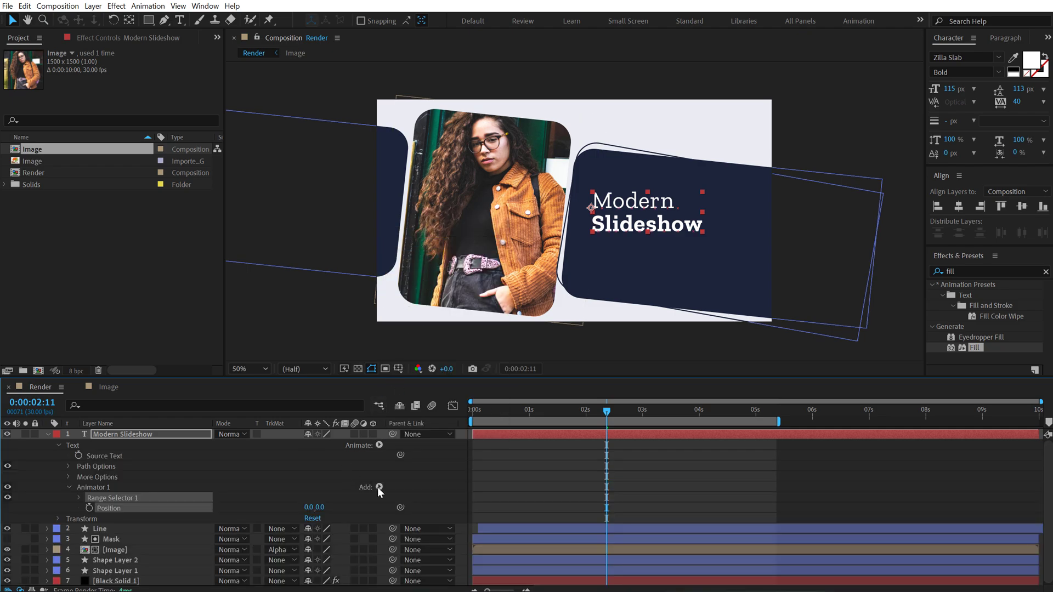
{"action": "left_click", "coordinate": [379, 487]}
{"action": "mouse_move", "coordinate": [421, 492]}
{"action": "left_click", "coordinate": [472, 354]}
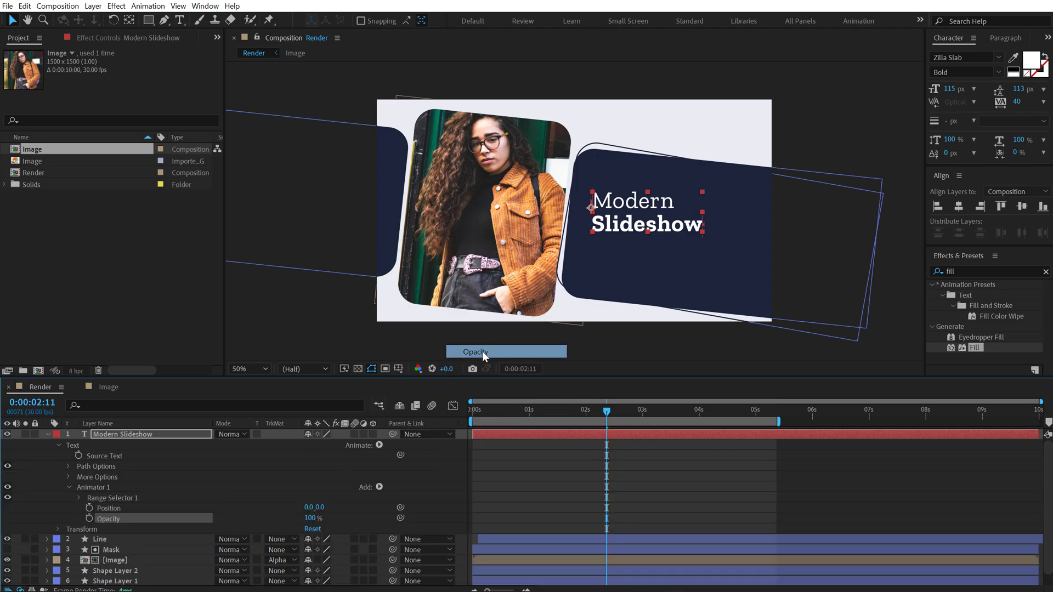
- Set the animator's Position Y to 50 and its Opacity to 0%
{"action": "left_click_drag", "start_coordinate": [322, 507], "coordinate": [358, 504]}
{"action": "left_click", "coordinate": [320, 508]}
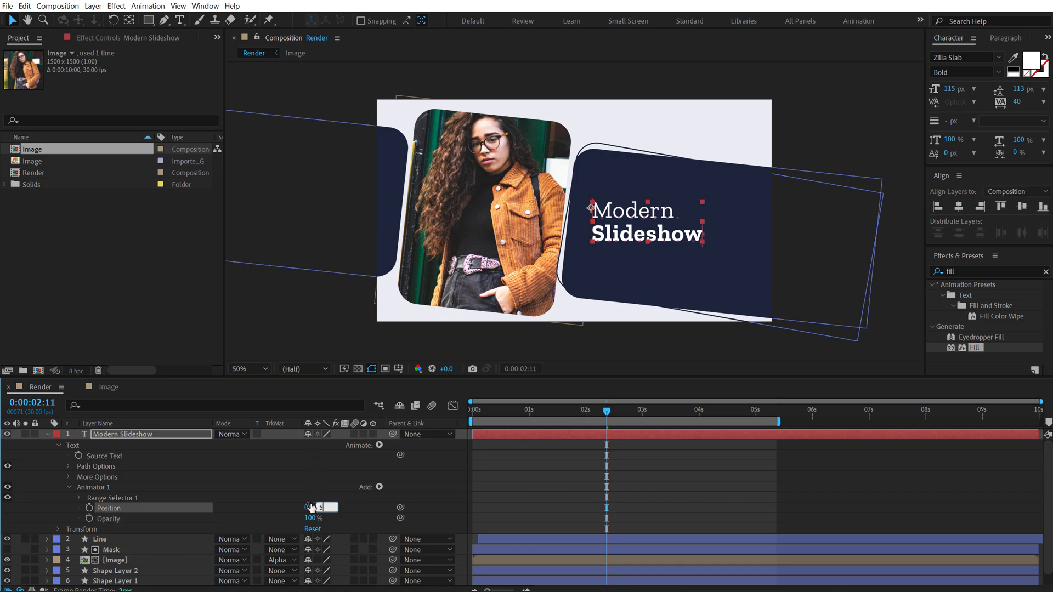
{"action": "key", "text": "Return"}
{"action": "left_click", "coordinate": [311, 518]}
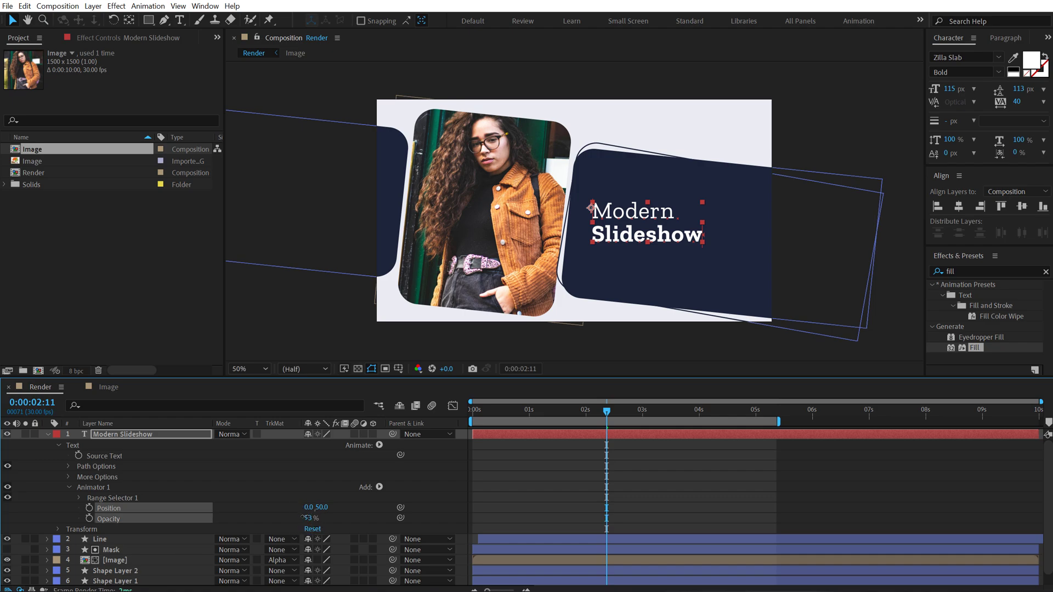
{"action": "type", "text": "0"}
{"action": "key", "text": "Return"}
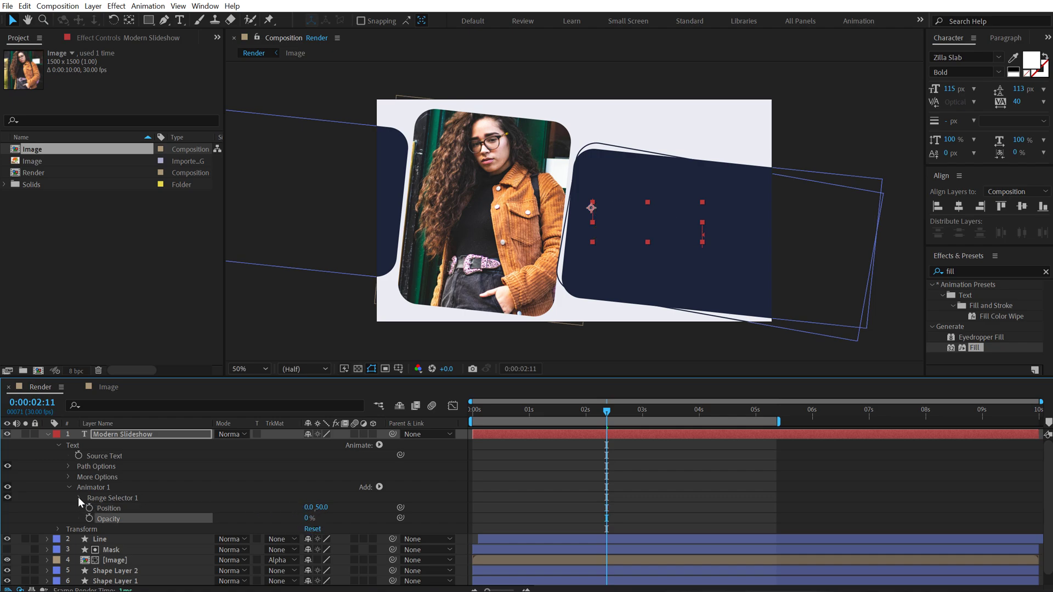
- Set Range Selector 1's Offset to 100%
{"action": "left_click", "coordinate": [78, 498]}
{"action": "mouse_move", "coordinate": [574, 416]}
{"action": "left_mouse_down"}
{"action": "mouse_move", "coordinate": [637, 422]}
{"action": "mouse_move", "coordinate": [591, 416]}
{"action": "left_mouse_up"}
{"action": "key", "text": "space"}
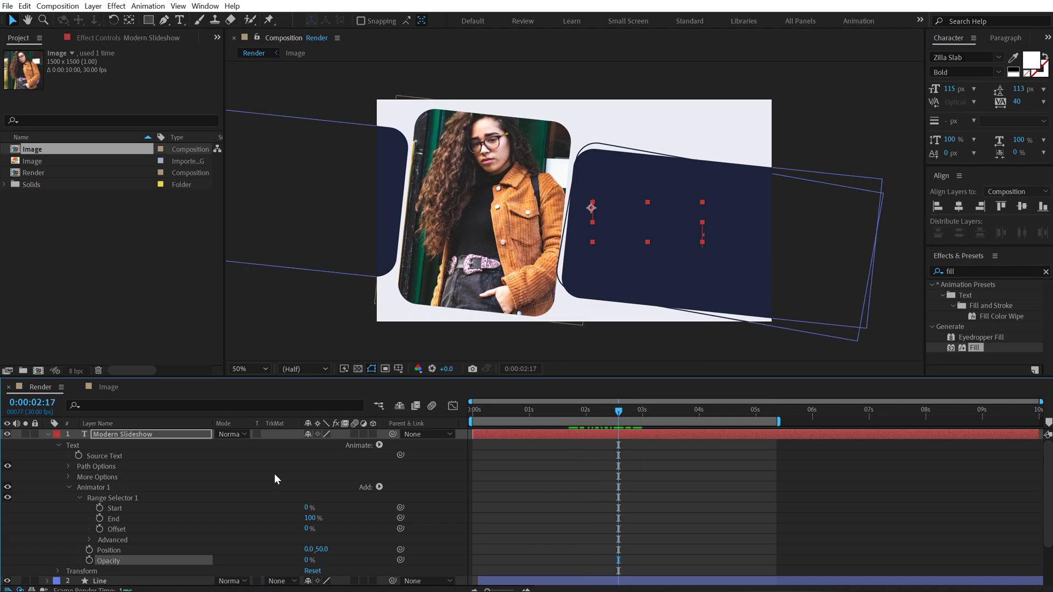
{"action": "left_click_drag", "start_coordinate": [309, 530], "coordinate": [374, 527]}
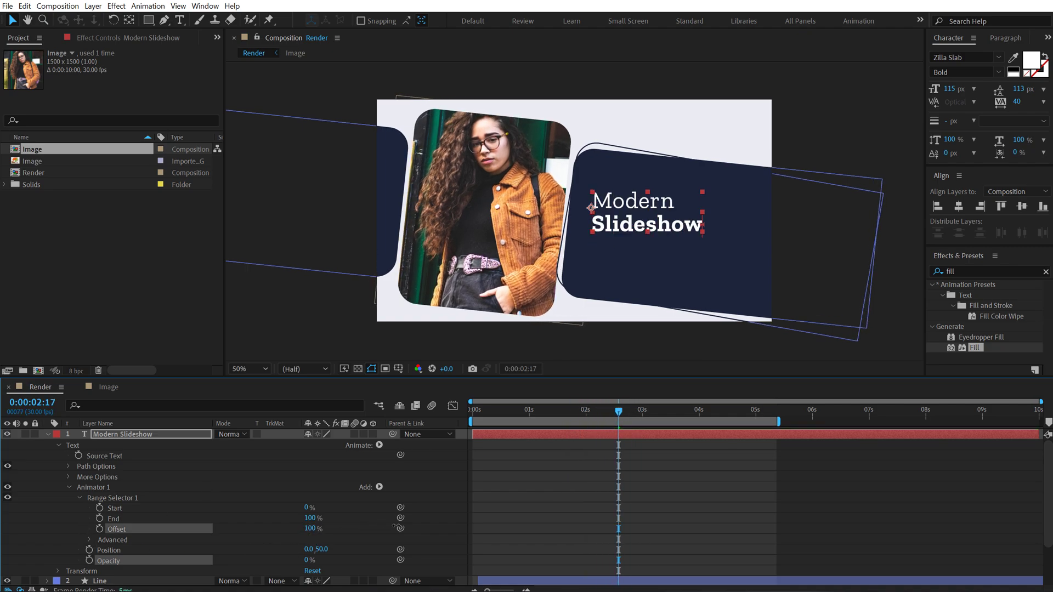
- Keyframe the range Offset at 100%, then at -100% about one second earlier
{"action": "left_click", "coordinate": [99, 529]}
{"action": "left_click_drag", "start_coordinate": [618, 413], "coordinate": [535, 420]}
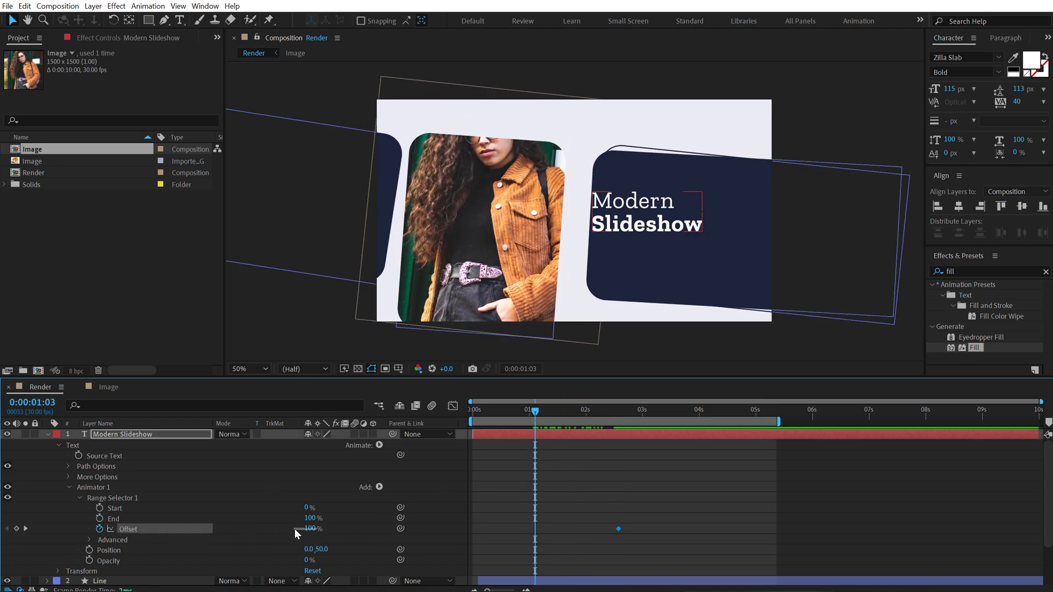
{"action": "left_click", "coordinate": [309, 529]}
{"action": "type", "text": "-100"}
{"action": "key", "text": "Return"}
- Set the range selector's Advanced Based On option to Words
{"action": "left_click", "coordinate": [90, 540]}
{"action": "left_click", "coordinate": [200, 530]}
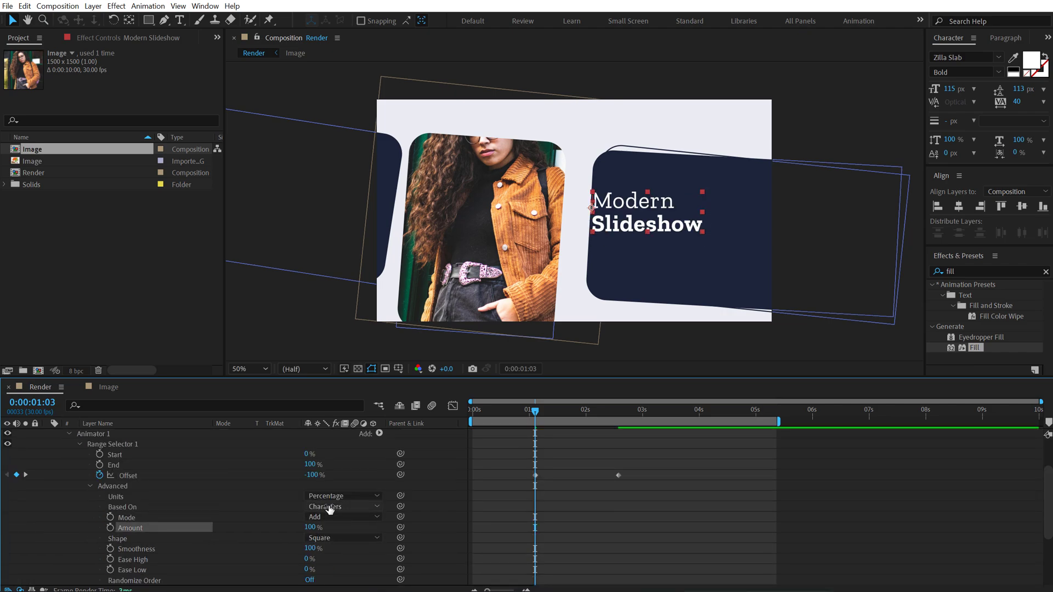
{"action": "left_click", "coordinate": [329, 508]}
{"action": "left_click", "coordinate": [333, 545]}
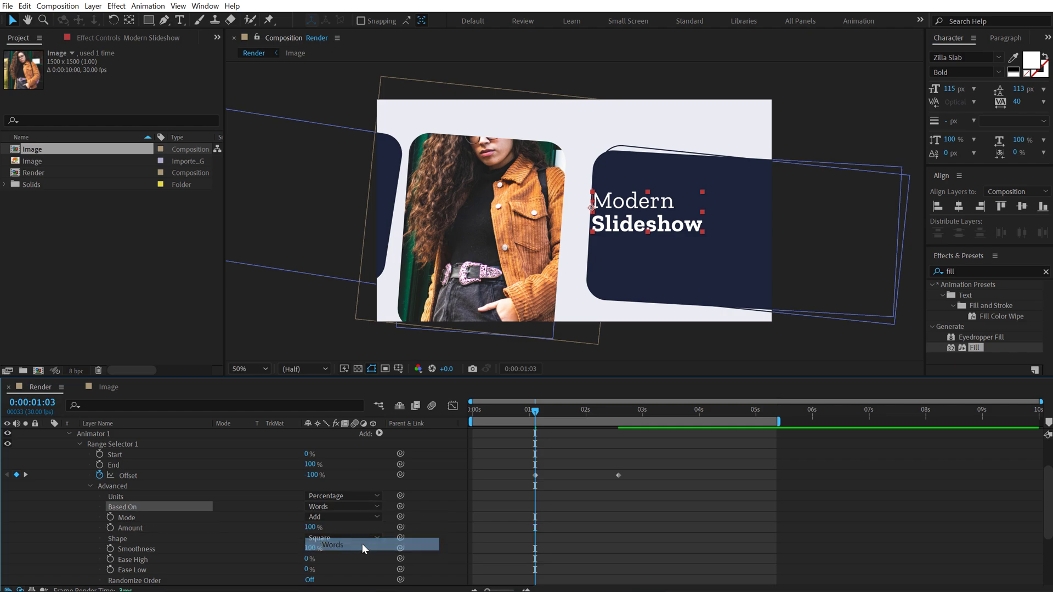
{"action": "mouse_move", "coordinate": [541, 413]}
{"action": "left_mouse_down"}
{"action": "mouse_move", "coordinate": [629, 420]}
{"action": "mouse_move", "coordinate": [531, 423]}
{"action": "left_mouse_up"}
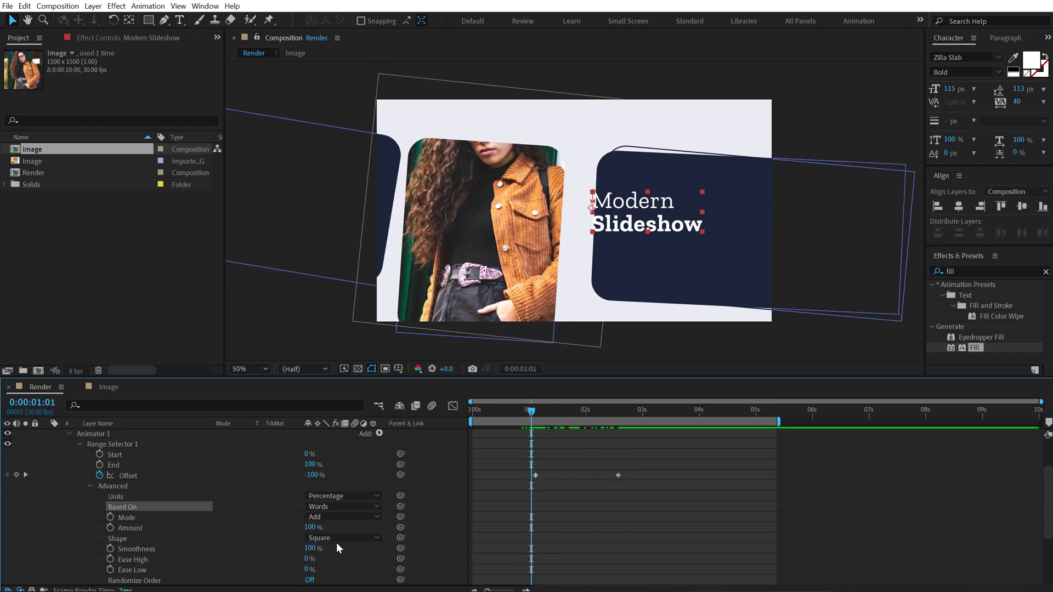
- Give the selector a Ramp Up shape with Ease High 30% and Ease Low 100%, then preview
{"action": "left_click", "coordinate": [337, 539]}
{"action": "left_click", "coordinate": [329, 475]}
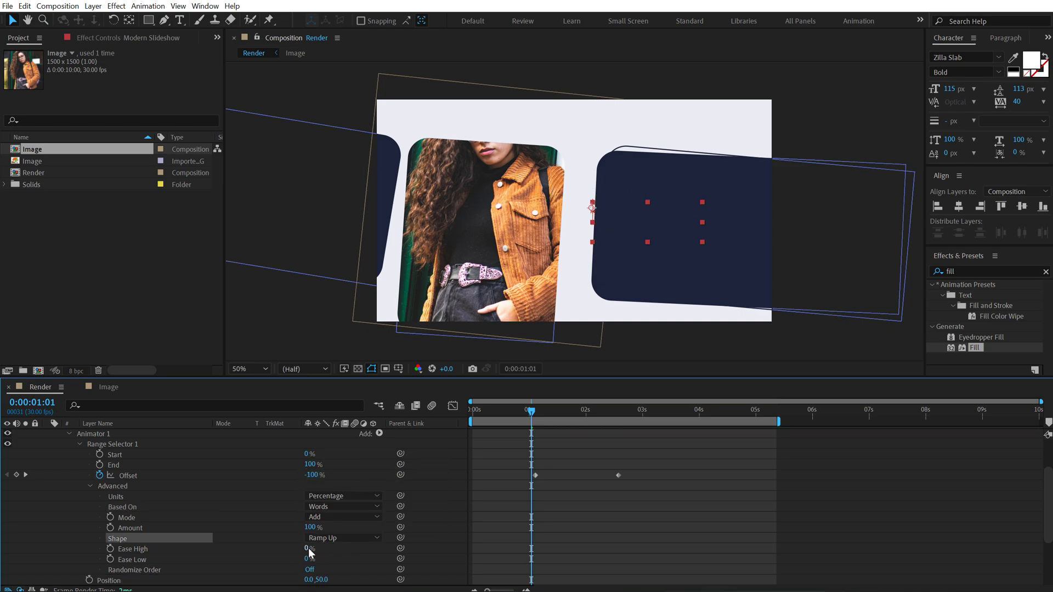
{"action": "left_click", "coordinate": [308, 549]}
{"action": "type", "text": "30"}
{"action": "left_click", "coordinate": [314, 564]}
{"action": "left_click_drag", "start_coordinate": [309, 560], "coordinate": [548, 431]}
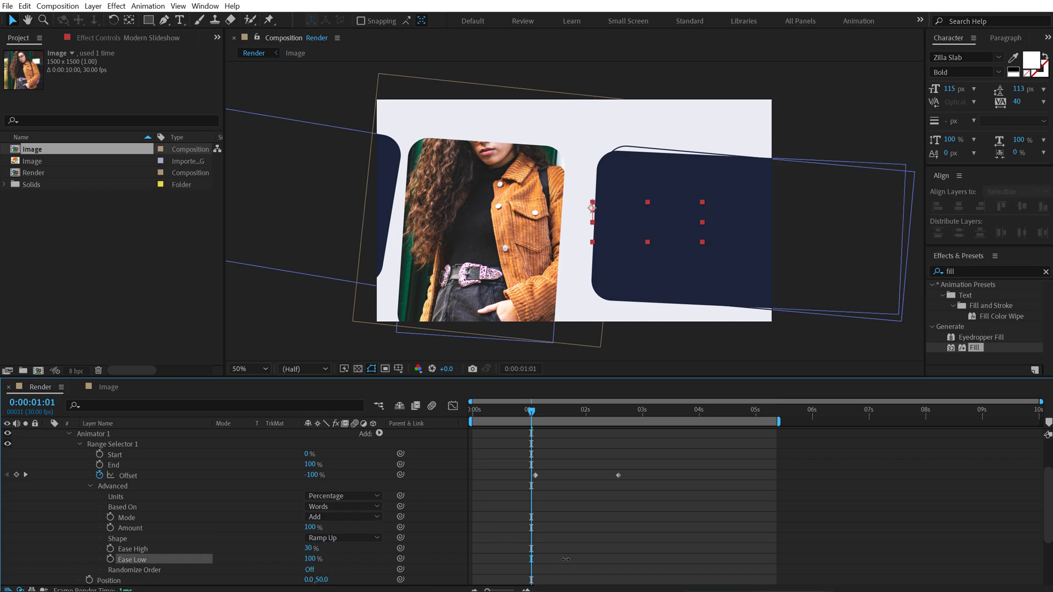
{"action": "key", "text": "space"}
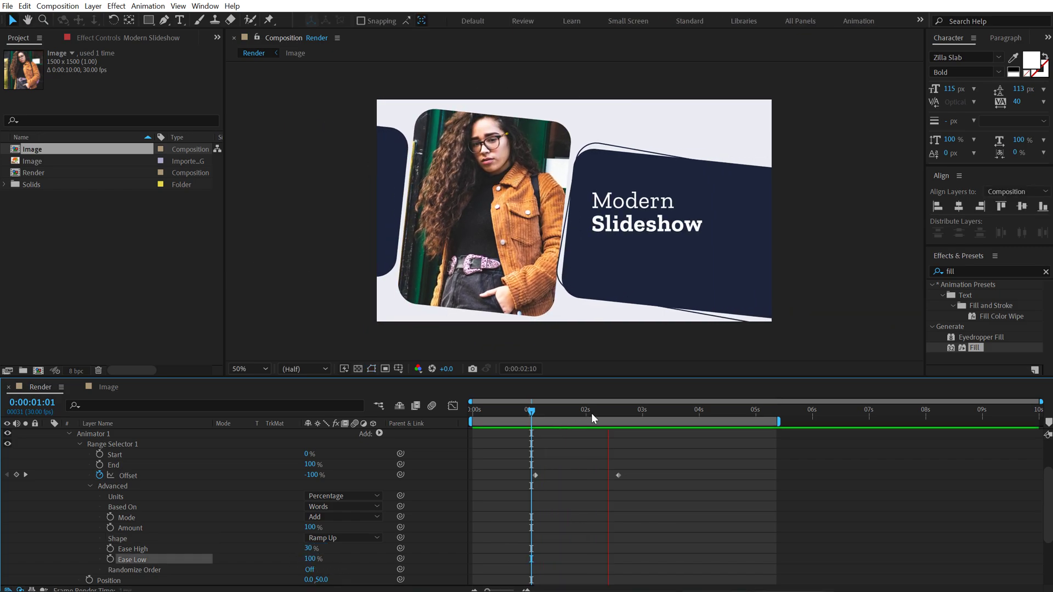
- Duplicate the Modern Slideshow title layer and move the copy below the original
{"action": "left_click", "coordinate": [547, 410]}
{"action": "left_click_drag", "start_coordinate": [547, 410], "coordinate": [644, 410]}
{"action": "scroll", "coordinate": [49, 432], "scroll_direction": "up", "scroll_amount": 5}
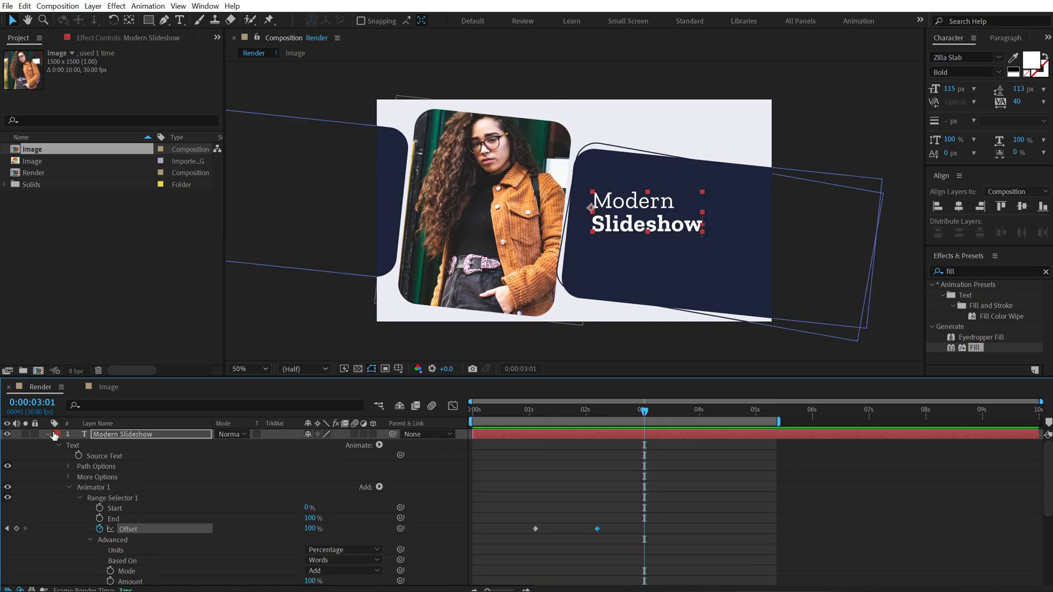
{"action": "left_click", "coordinate": [47, 434]}
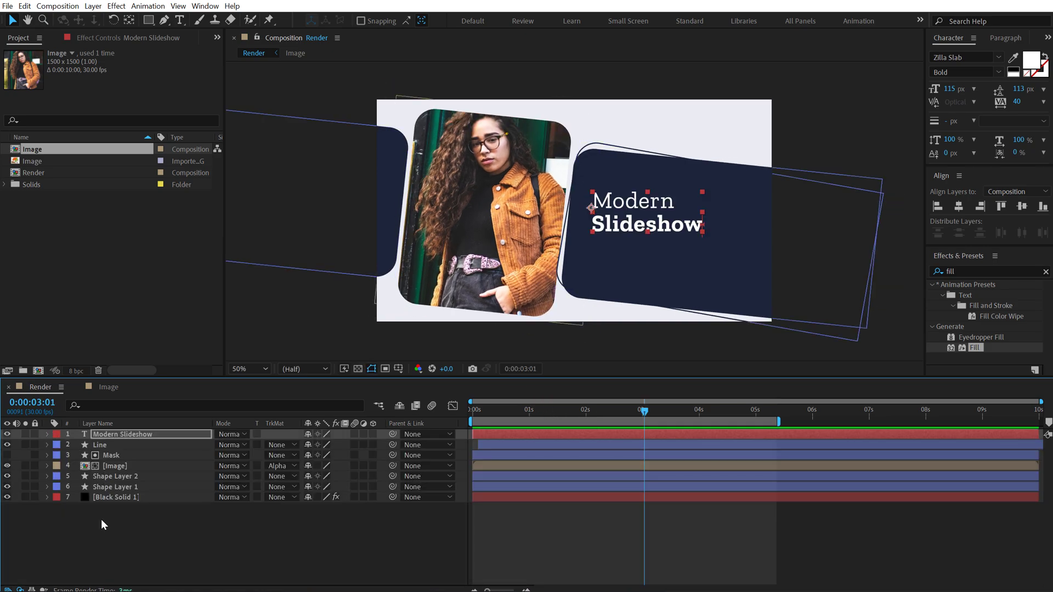
{"action": "left_click", "coordinate": [619, 227]}
{"action": "key", "text": "ctrl+d"}
{"action": "left_click_drag", "start_coordinate": [627, 208], "coordinate": [627, 252]}
- Replace the copy's text with 'Elegant Design.'
{"action": "double_click", "coordinate": [626, 251]}
{"action": "double_click", "coordinate": [625, 250]}
{"action": "key", "text": "ctrl+a"}
{"action": "key", "text": "BackSpace"}
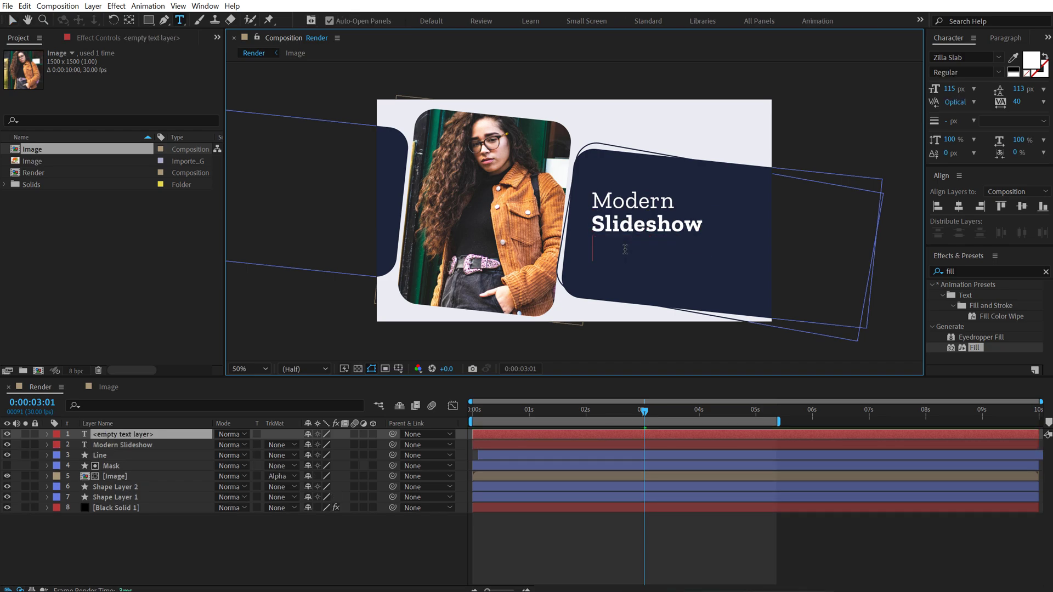
{"action": "type", "text": "Elegant Design."}
{"action": "key", "text": "Escape"}
- Make the tagline bold, 44 px, grey (8F8F8F), and start its layer about half a second later
{"action": "left_click", "coordinate": [942, 72]}
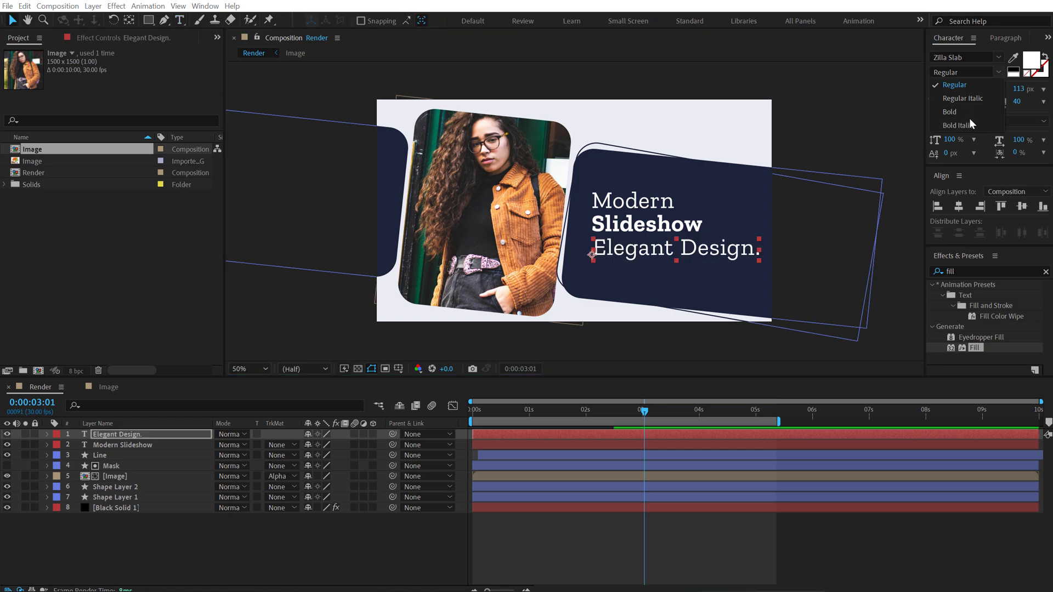
{"action": "left_click", "coordinate": [958, 110]}
{"action": "left_click_drag", "start_coordinate": [950, 89], "coordinate": [908, 91]}
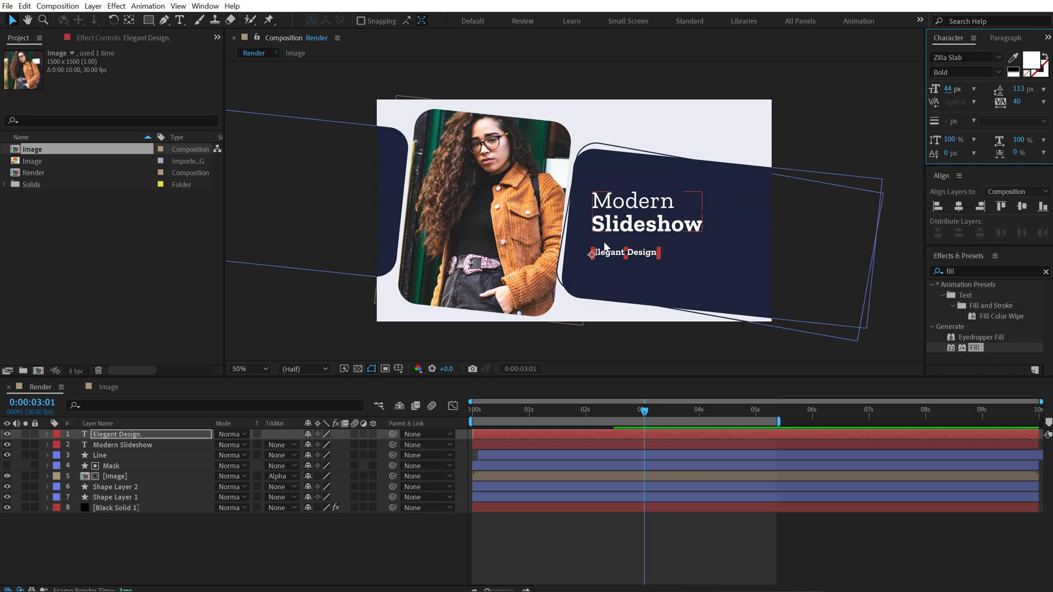
{"action": "left_click", "coordinate": [1025, 66]}
{"action": "left_click", "coordinate": [385, 156]}
{"action": "left_click", "coordinate": [656, 90]}
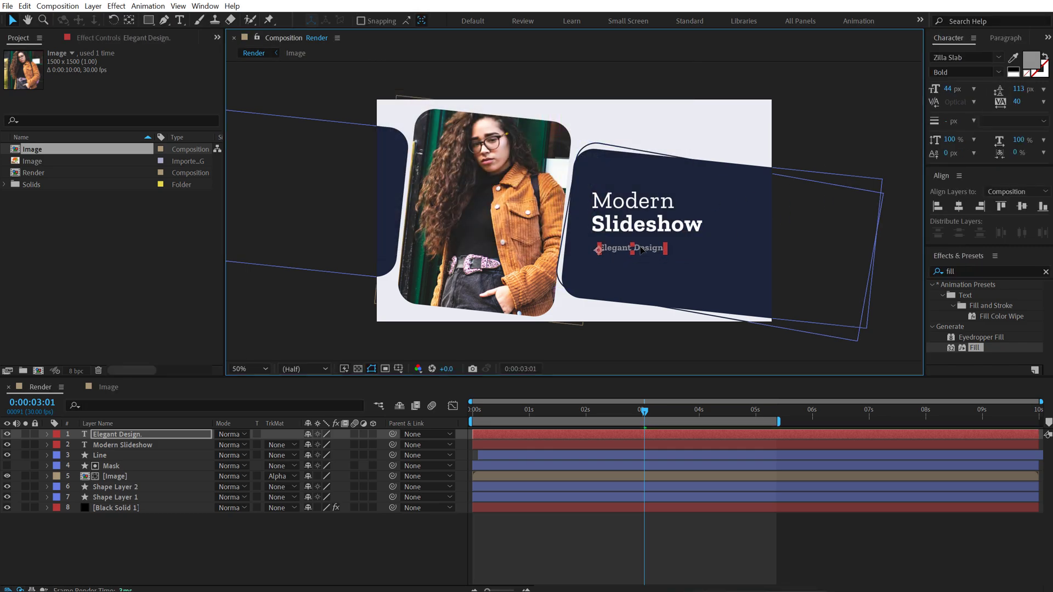
{"action": "left_click_drag", "start_coordinate": [635, 256], "coordinate": [641, 250]}
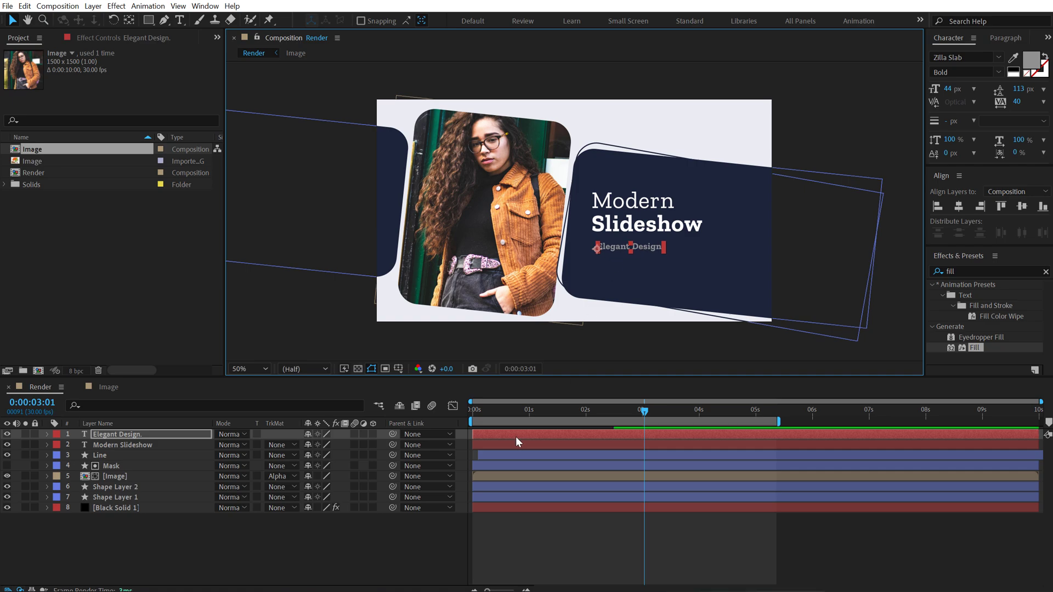
{"action": "mouse_move", "coordinate": [516, 437]}
{"action": "left_mouse_down"}
{"action": "mouse_move", "coordinate": [550, 437]}
{"action": "mouse_move", "coordinate": [527, 421]}
{"action": "left_mouse_up"}
{"action": "left_click", "coordinate": [560, 411]}
{"action": "key", "text": "space"}
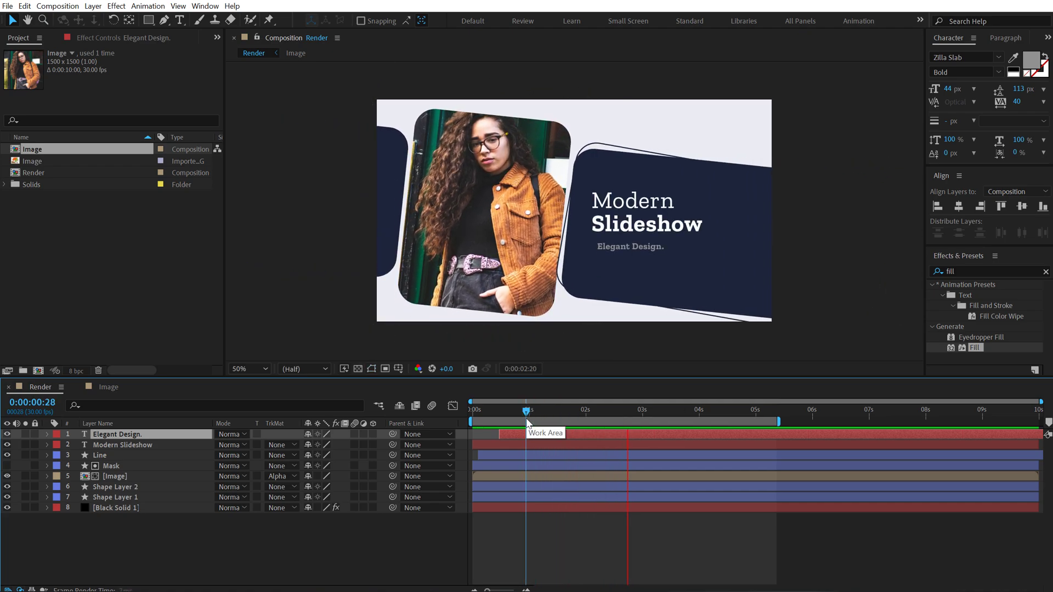
{"action": "left_click_drag", "start_coordinate": [526, 421], "coordinate": [661, 419]}
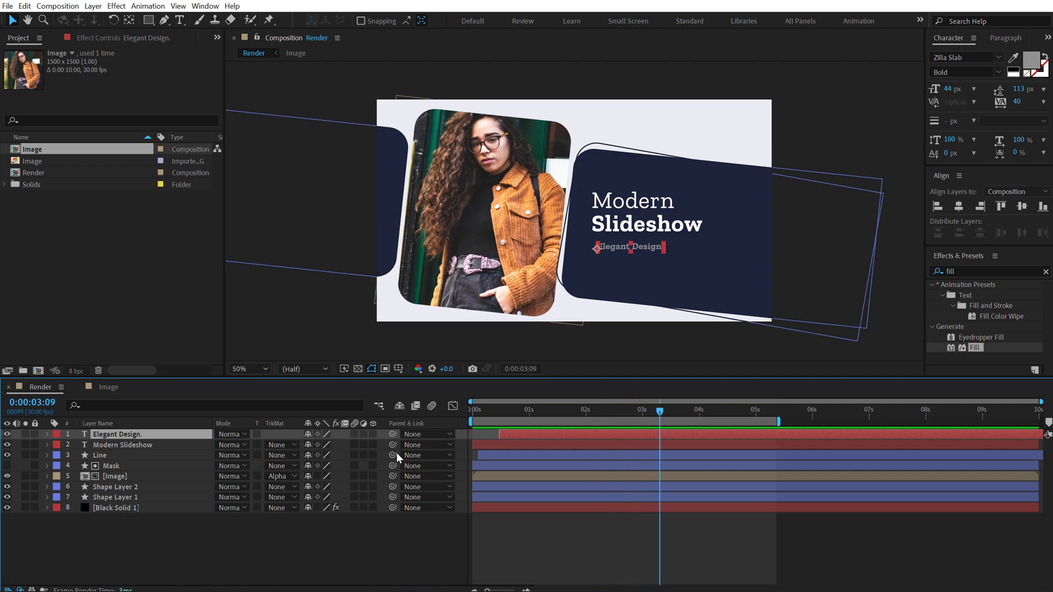
{"action": "left_click", "coordinate": [235, 558]}
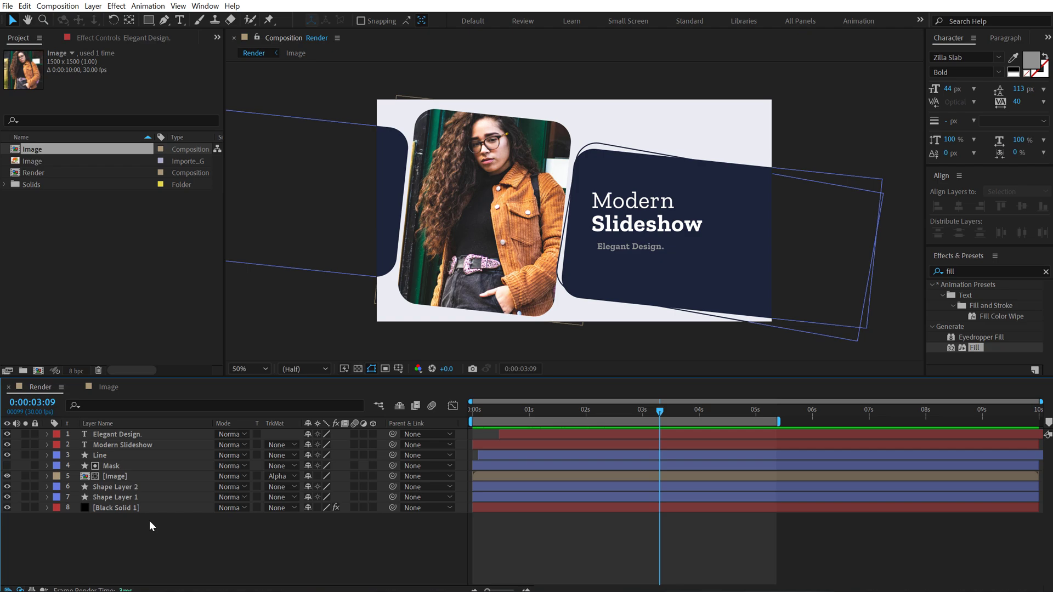
- Create a new 'modern' text layer near the top of the frame and enlarge it to 631 px
{"action": "left_click", "coordinate": [182, 21]}
{"action": "left_click", "coordinate": [645, 126]}
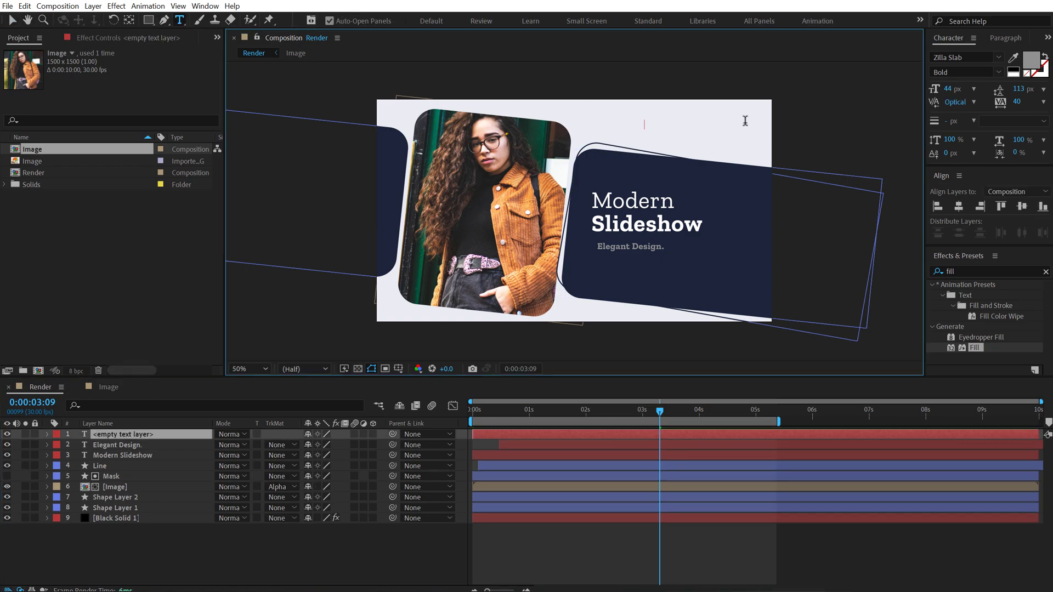
{"action": "type", "text": "modern"}
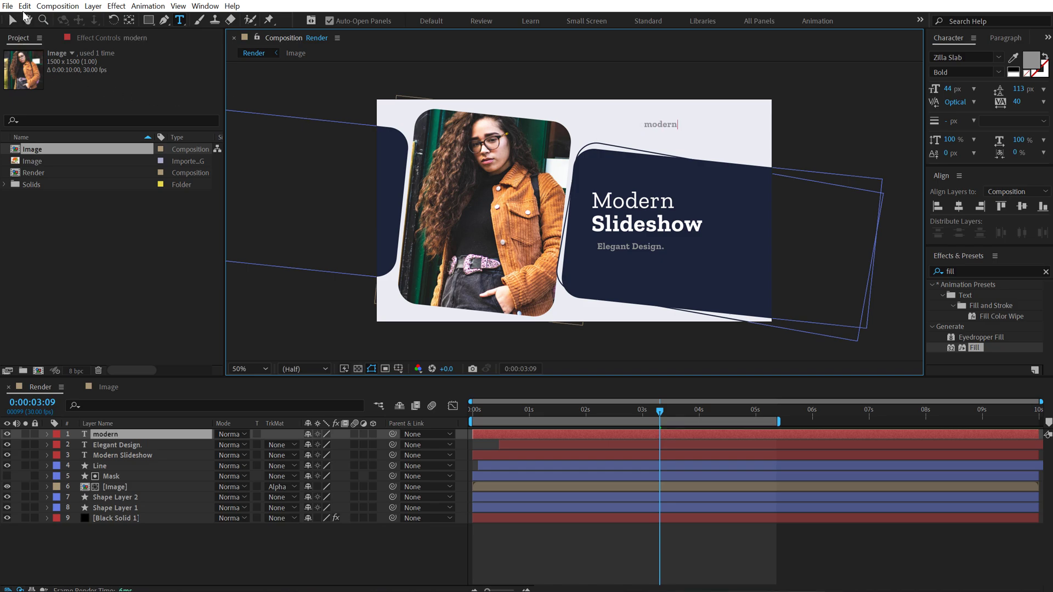
{"action": "left_click", "coordinate": [13, 21]}
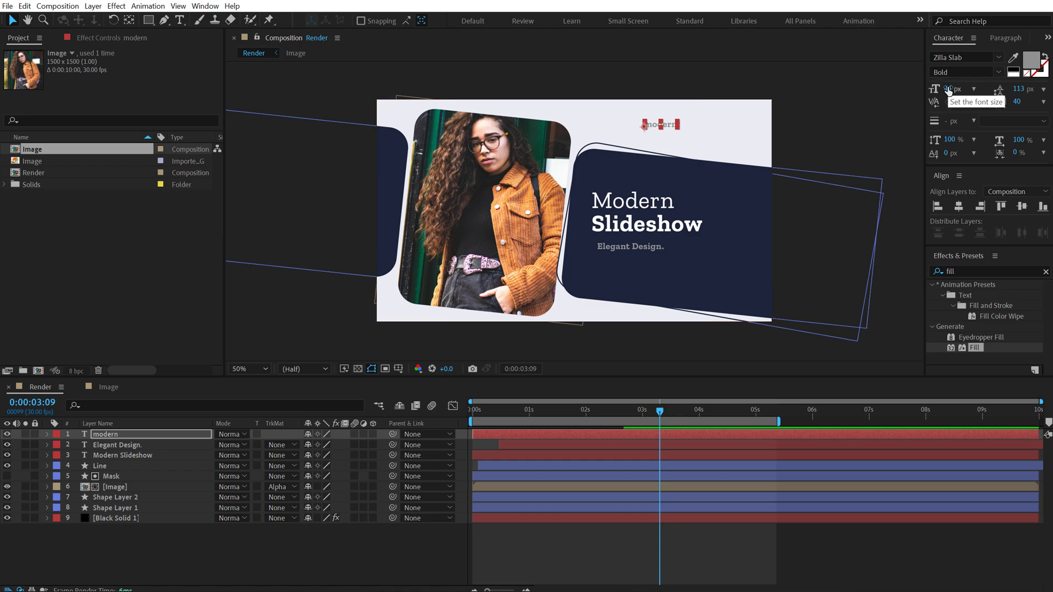
{"action": "left_click_drag", "start_coordinate": [949, 89], "coordinate": [1026, 89]}
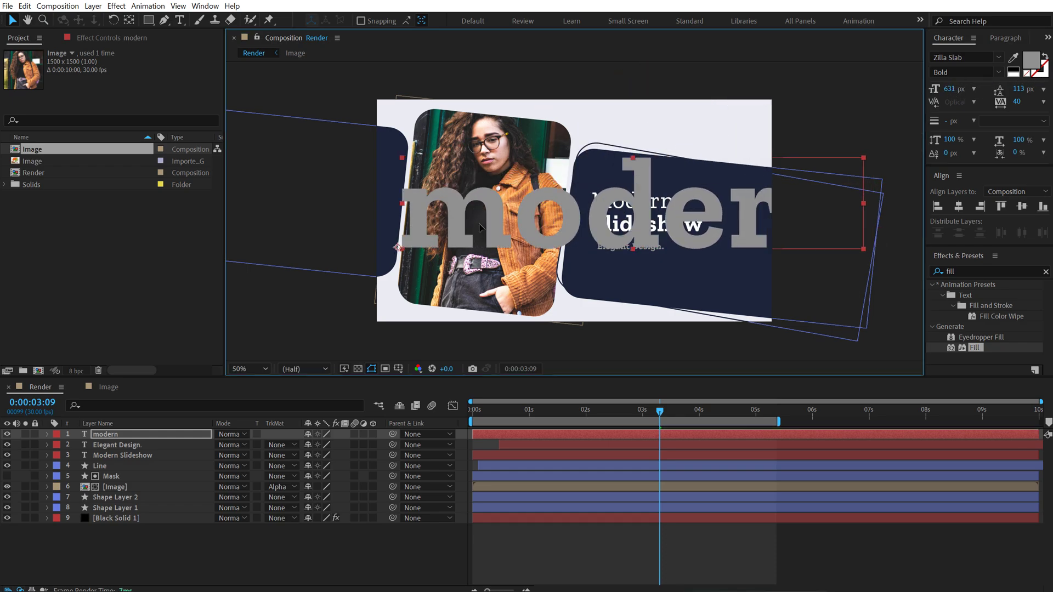
- Set the text fill to white (#FFFFFF) and move the layer down just above the Black Solid
{"action": "left_click", "coordinate": [1032, 59]}
{"action": "type", "text": "ffffff"}
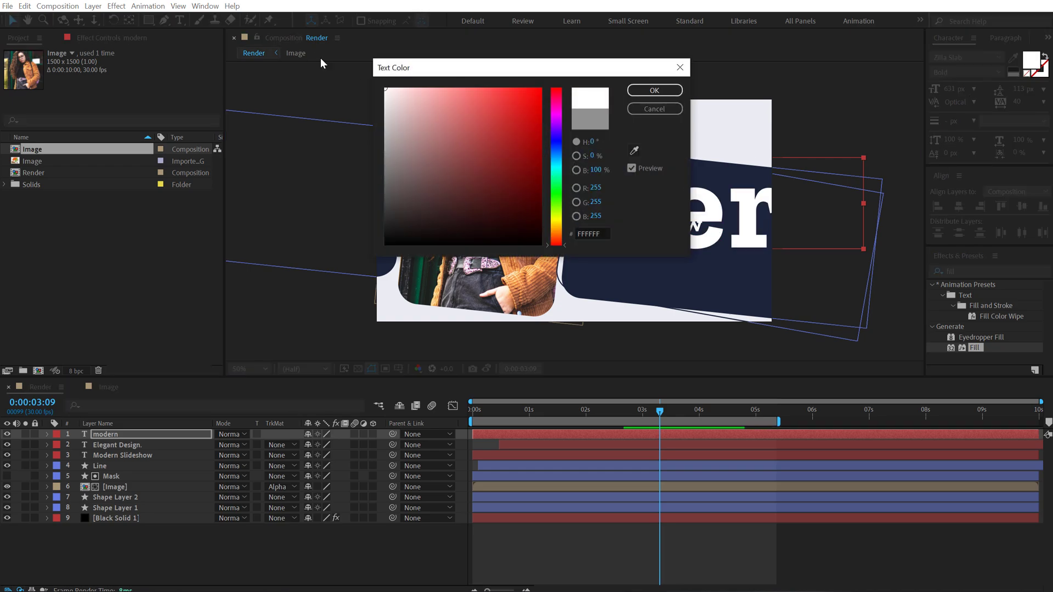
{"action": "left_click", "coordinate": [665, 92]}
{"action": "left_click_drag", "start_coordinate": [115, 446], "coordinate": [101, 511]}
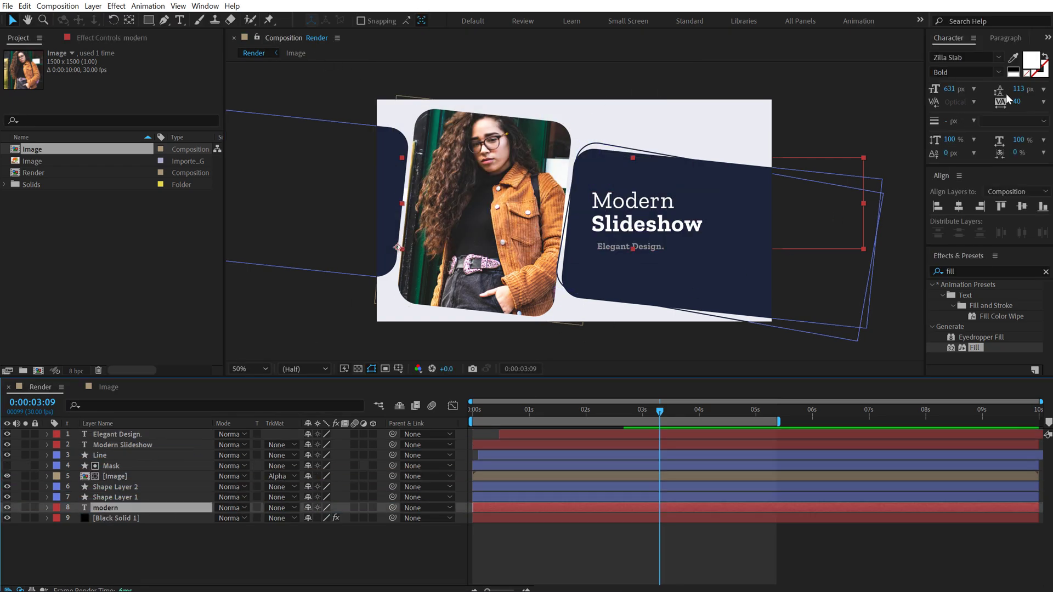
- Change the background text to Bebas Neue Pro at 1296 px with All Caps on
{"action": "left_click", "coordinate": [976, 53]}
{"action": "type", "text": "beba"}
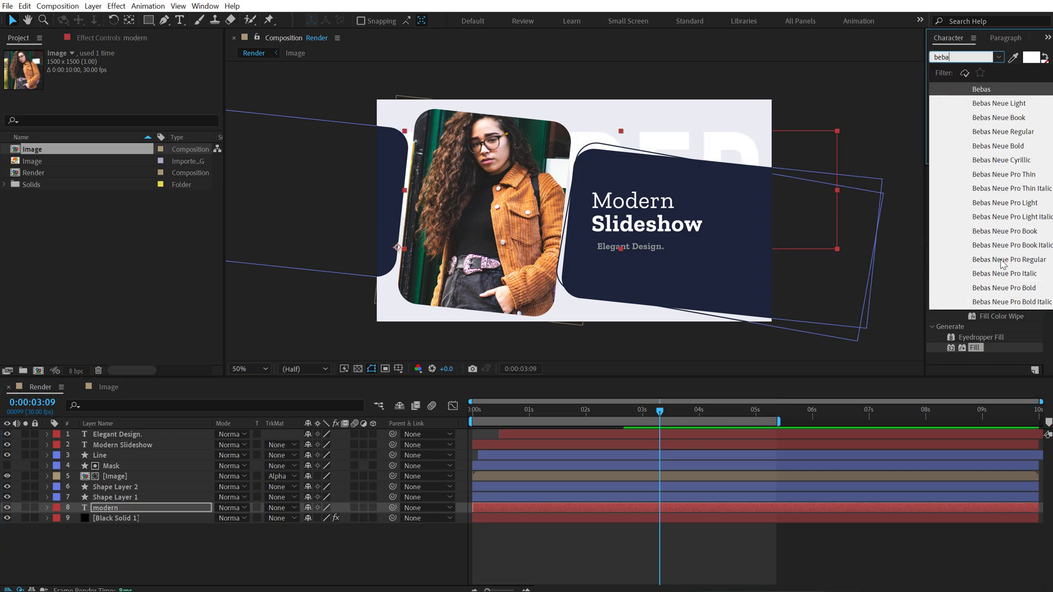
{"action": "left_click", "coordinate": [1015, 287]}
{"action": "left_click_drag", "start_coordinate": [939, 93], "coordinate": [975, 127]}
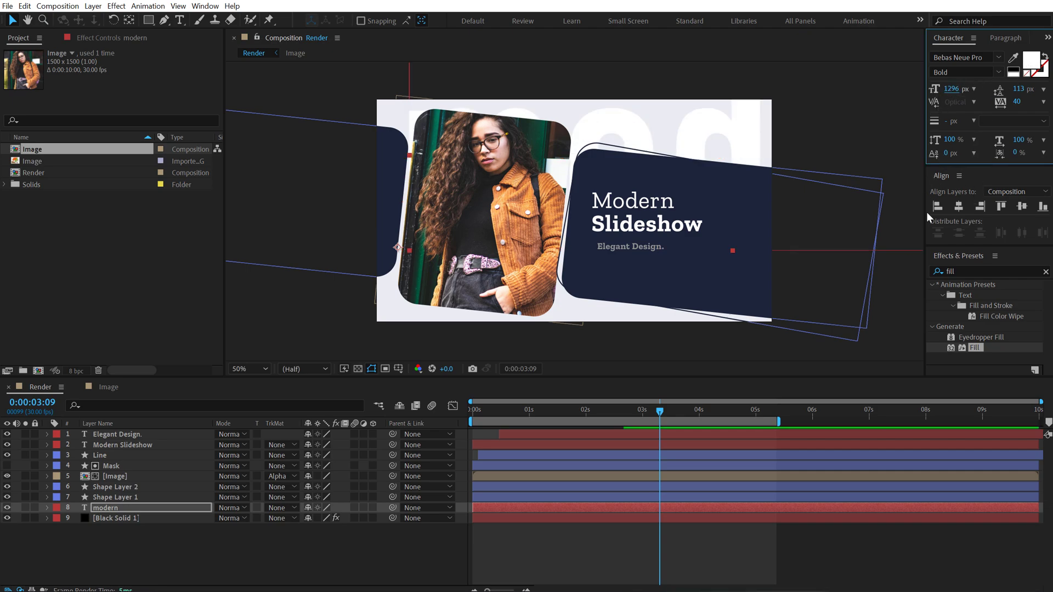
{"action": "left_click_drag", "start_coordinate": [962, 164], "coordinate": [964, 203]}
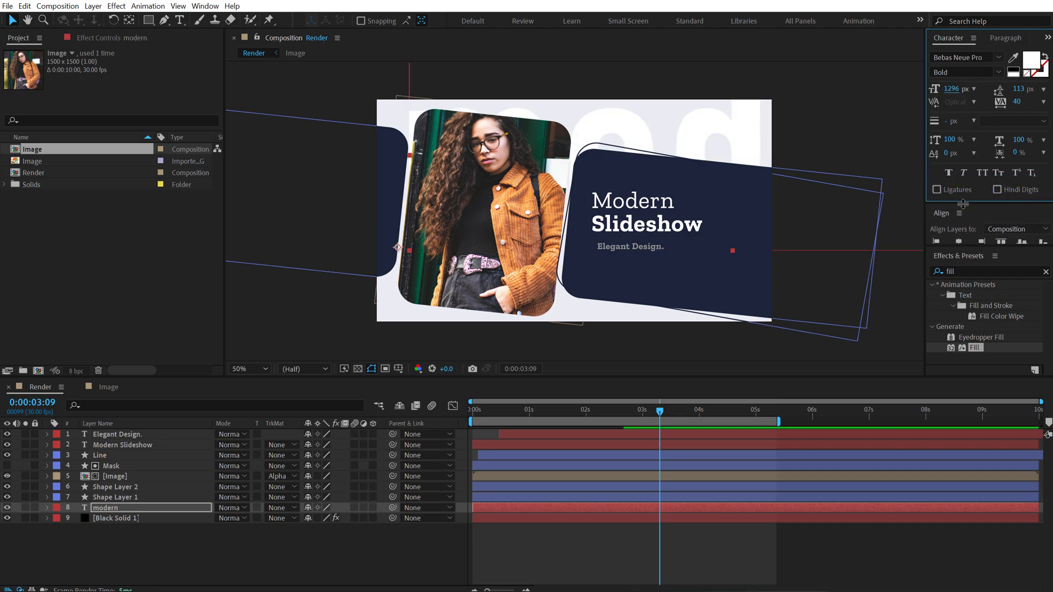
{"action": "left_click", "coordinate": [983, 173]}
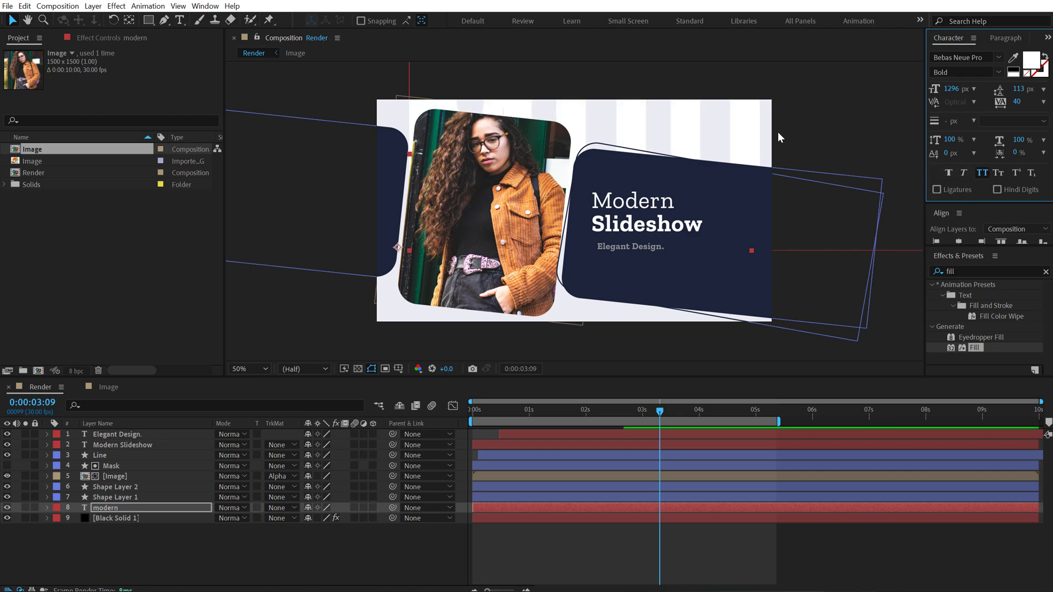
{"action": "left_click_drag", "start_coordinate": [737, 140], "coordinate": [594, 192]}
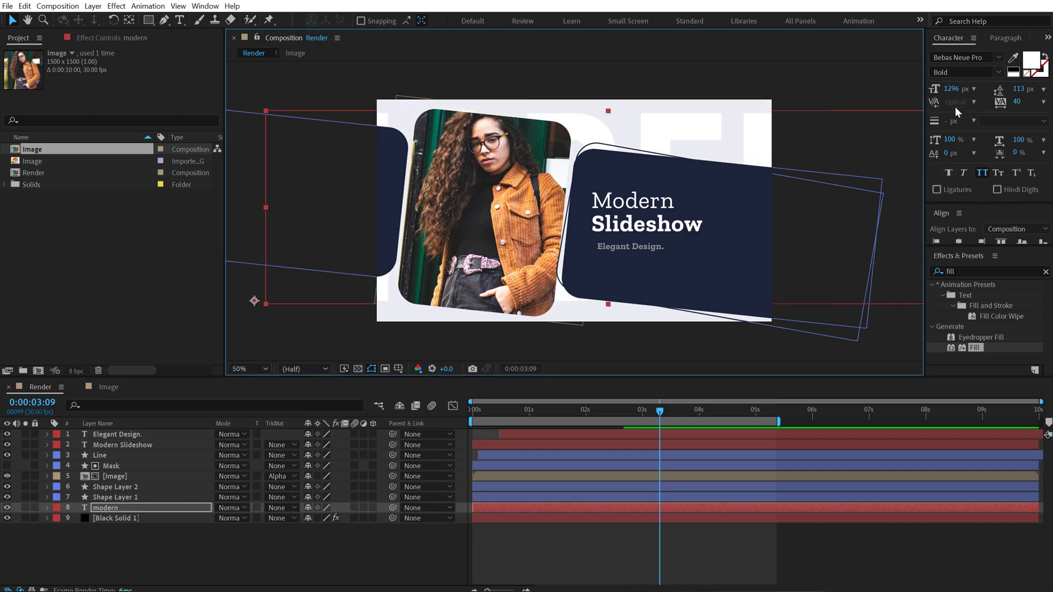
- Scale the text layer to 120% and centre it horizontally and vertically in the composition
{"action": "key", "text": "s"}
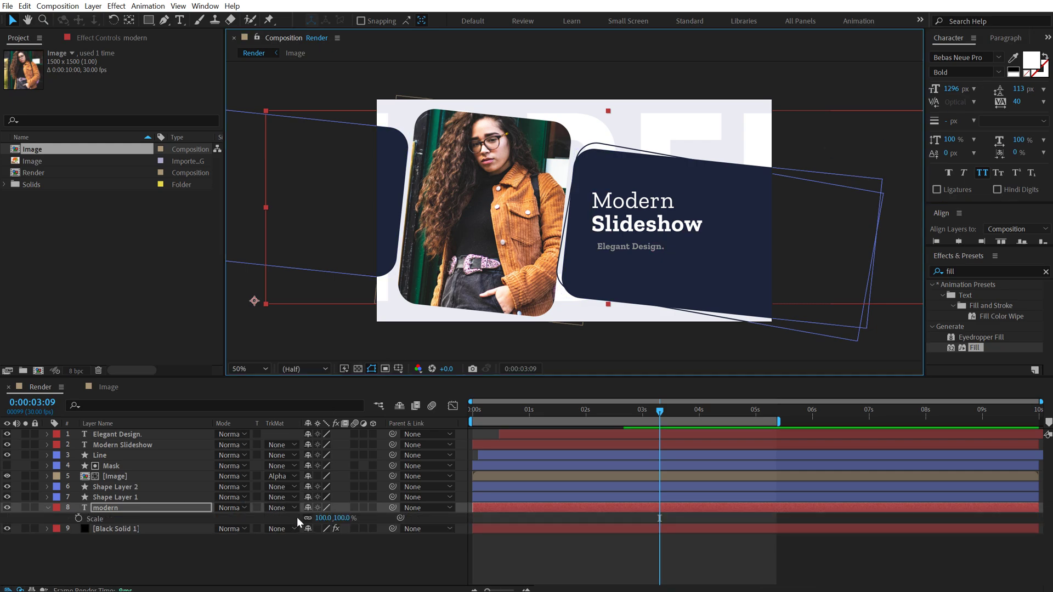
{"action": "left_click_drag", "start_coordinate": [341, 518], "coordinate": [352, 518]}
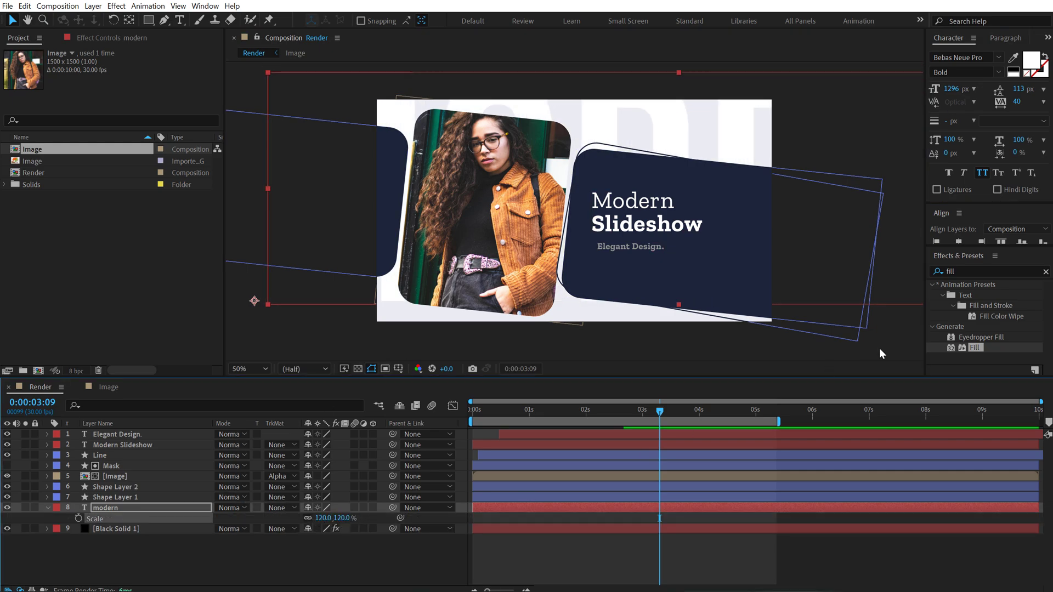
{"action": "left_click", "coordinate": [960, 243]}
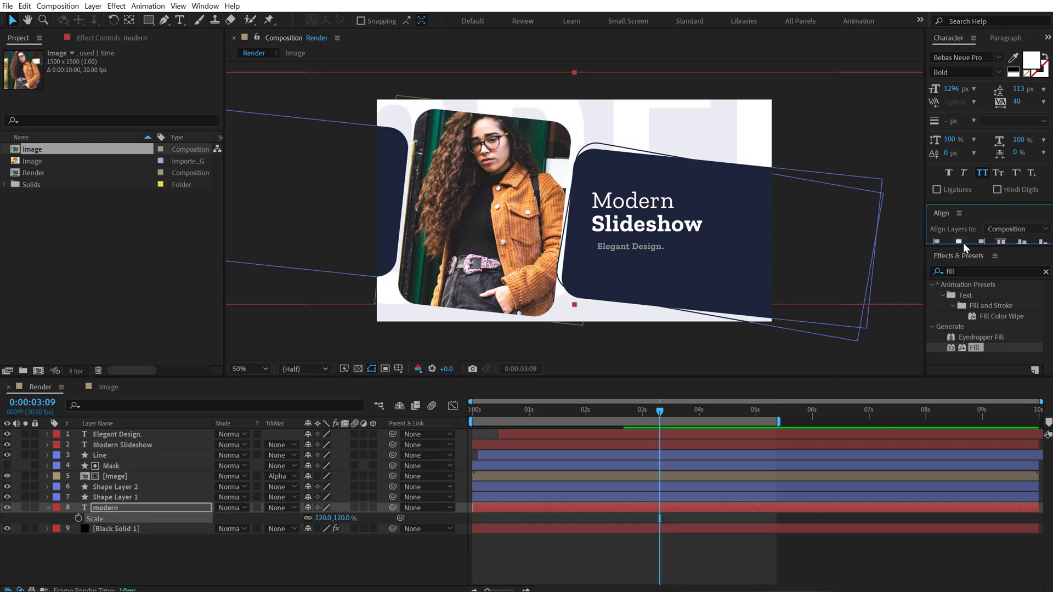
{"action": "left_click_drag", "start_coordinate": [1015, 248], "coordinate": [1016, 273]}
{"action": "left_click", "coordinate": [1022, 244]}
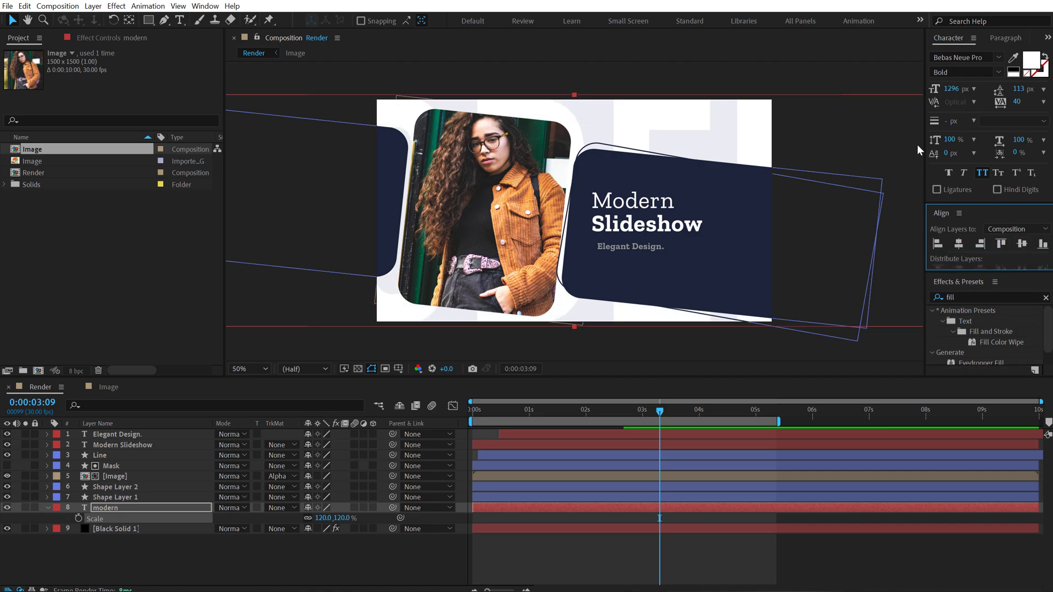
- Tighten the tracking to -17 and set the font style to Regular
{"action": "left_click", "coordinate": [988, 70]}
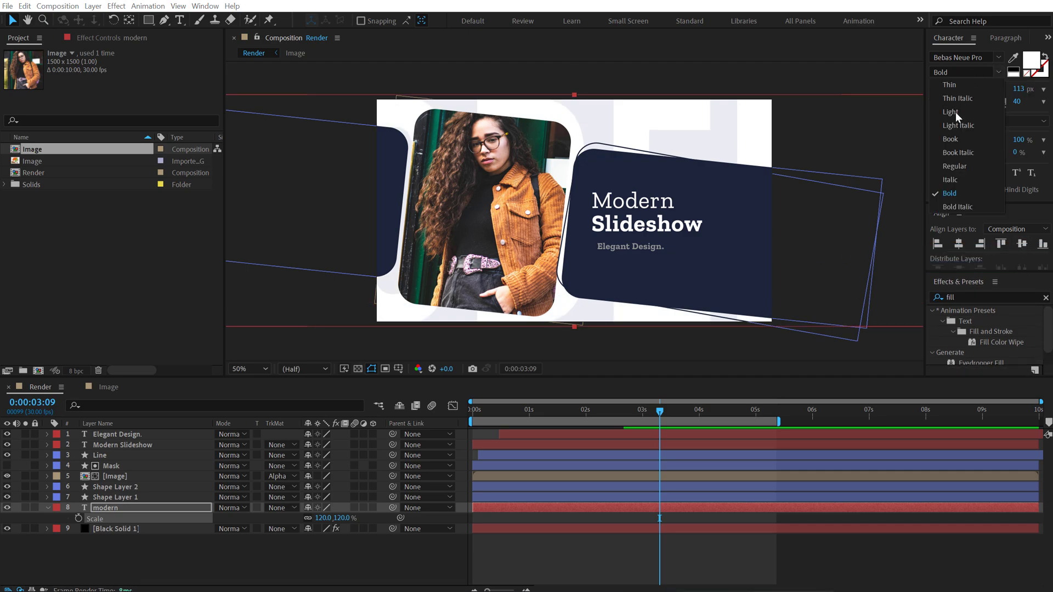
{"action": "left_click", "coordinate": [956, 143]}
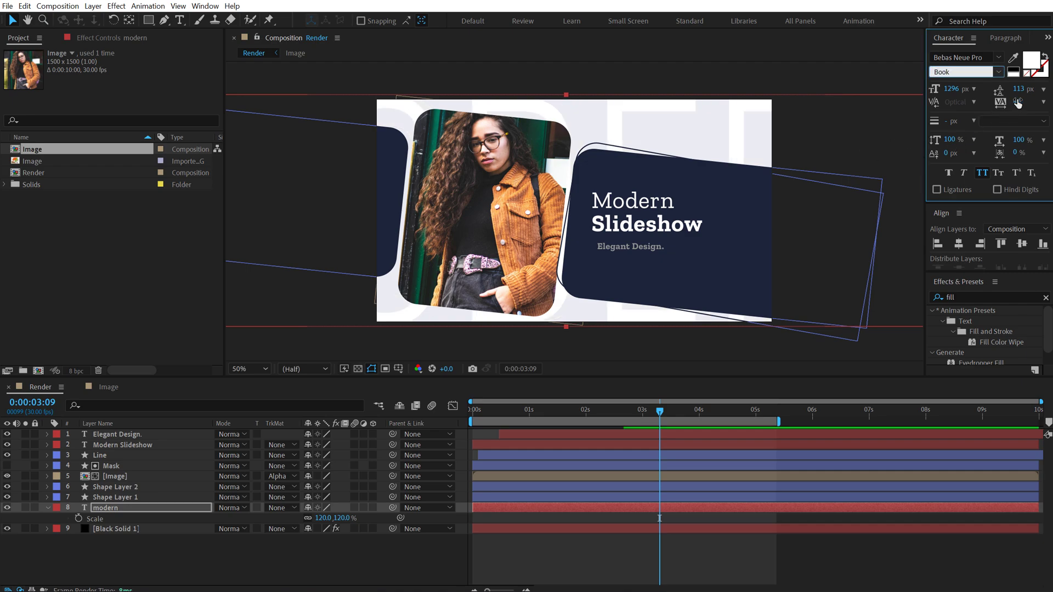
{"action": "left_click_drag", "start_coordinate": [1018, 102], "coordinate": [986, 100]}
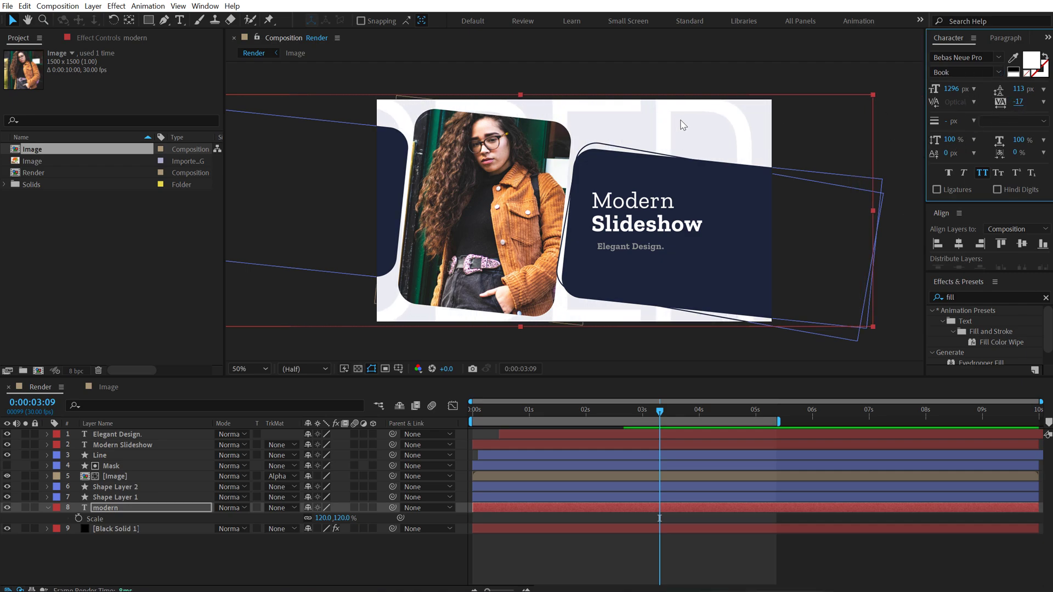
{"action": "mouse_move", "coordinate": [682, 126]}
{"action": "left_mouse_down"}
{"action": "mouse_move", "coordinate": [767, 129]}
{"action": "mouse_move", "coordinate": [680, 127]}
{"action": "left_mouse_up"}
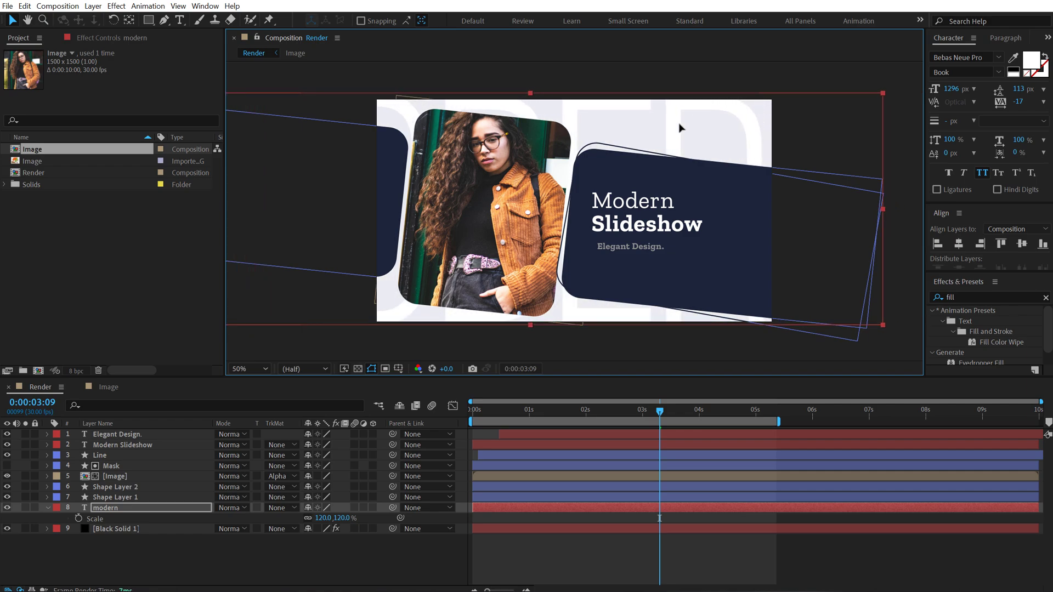
{"action": "left_click", "coordinate": [998, 71]}
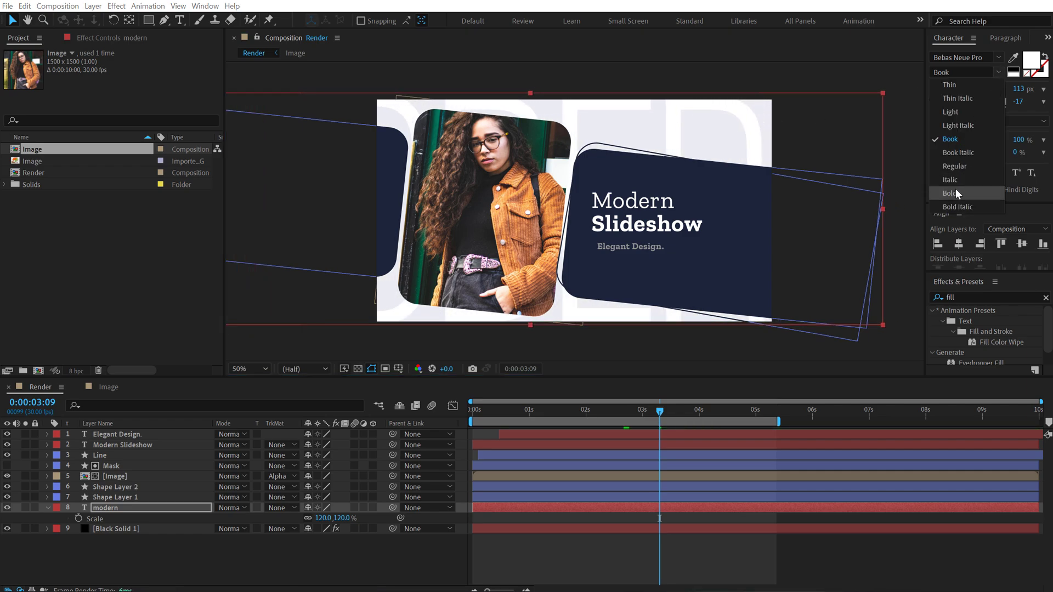
{"action": "left_click", "coordinate": [955, 167]}
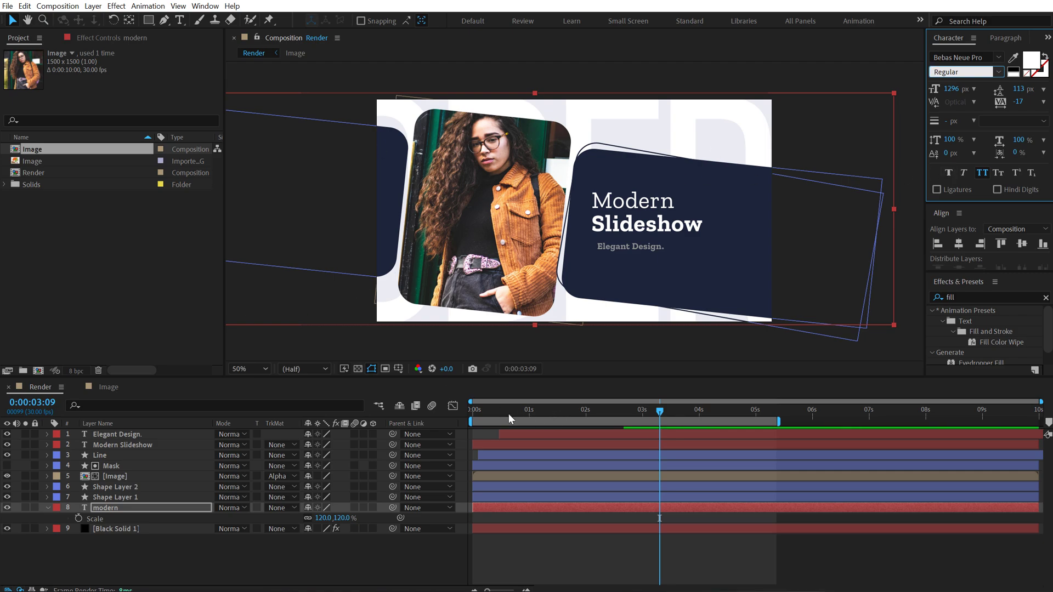
- Keyframe the MODERN text's Position from x -518.1 at 0 s to -341.1 at the last frame
{"action": "left_click_drag", "start_coordinate": [492, 414], "coordinate": [473, 412]}
{"action": "left_click_drag", "start_coordinate": [566, 265], "coordinate": [675, 255]}
{"action": "left_click", "coordinate": [119, 507]}
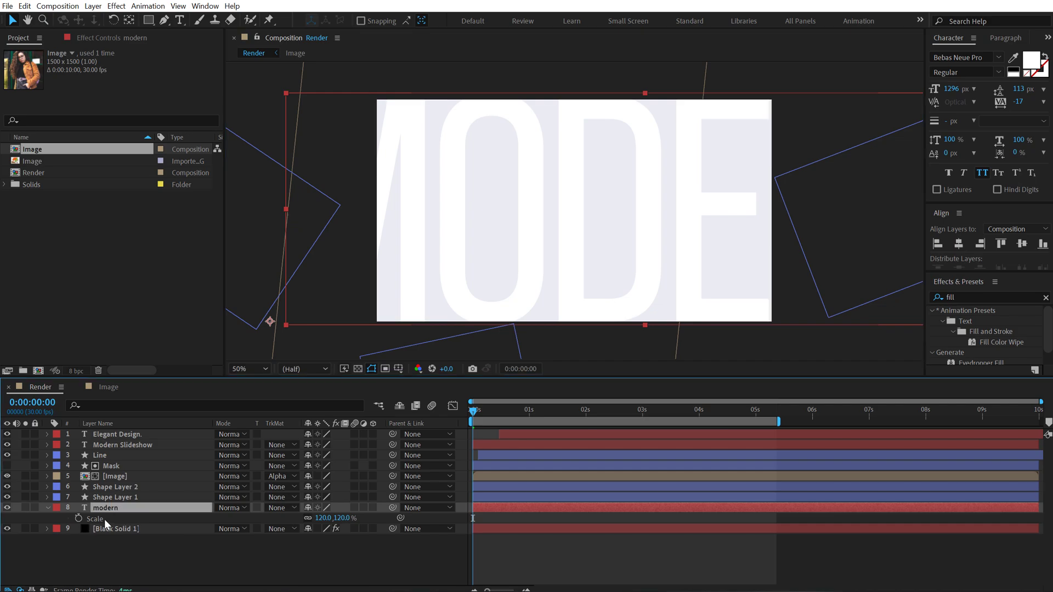
{"action": "key", "text": "p"}
{"action": "left_click", "coordinate": [79, 518]}
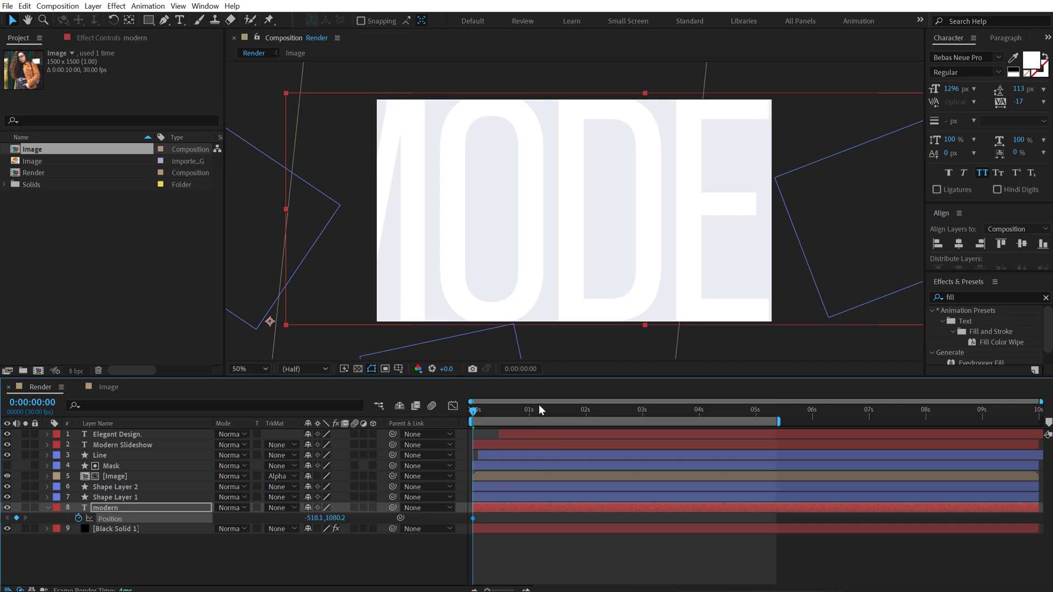
{"action": "key", "text": "End"}
{"action": "left_click_drag", "start_coordinate": [316, 518], "coordinate": [436, 523]}
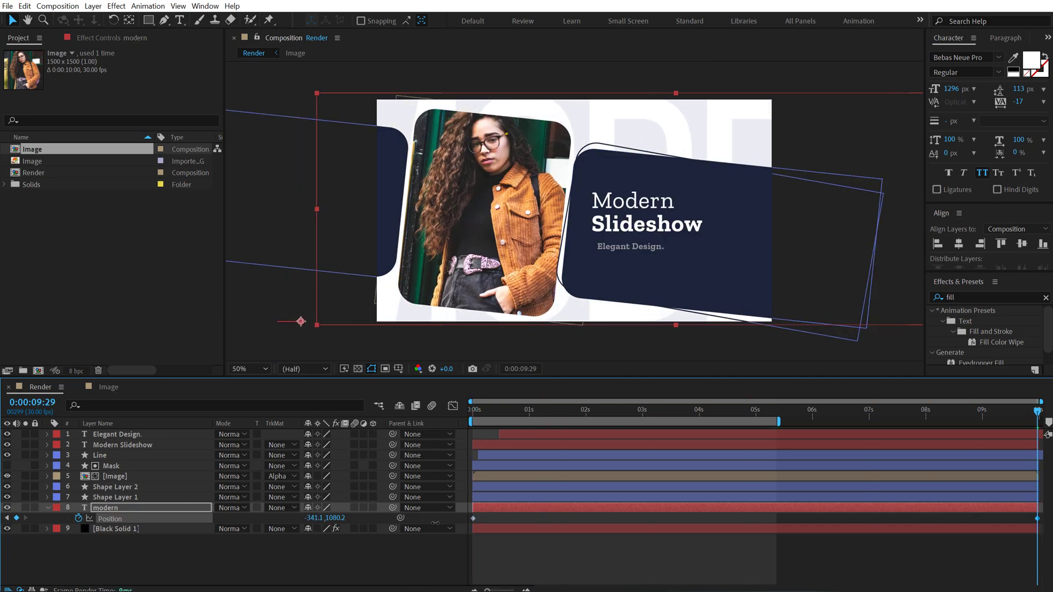
{"action": "left_click", "coordinate": [523, 410]}
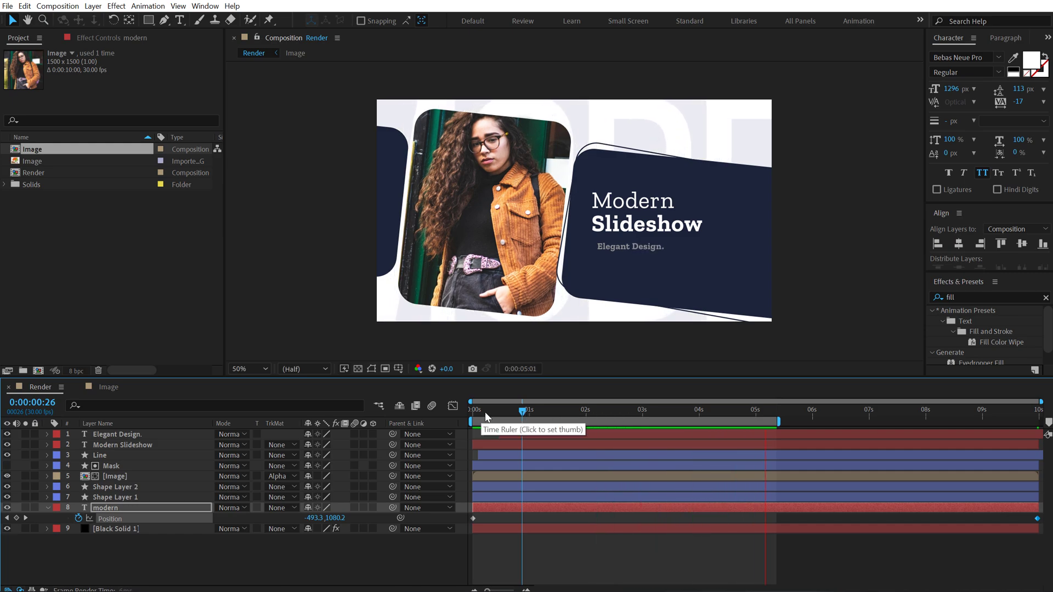
{"action": "left_click_drag", "start_coordinate": [486, 415], "coordinate": [533, 412]}
- Keyframe Opacity at 100% at 1:02 and 0% at the start, then shift the 100% keyframe slightly later
{"action": "left_click", "coordinate": [106, 506]}
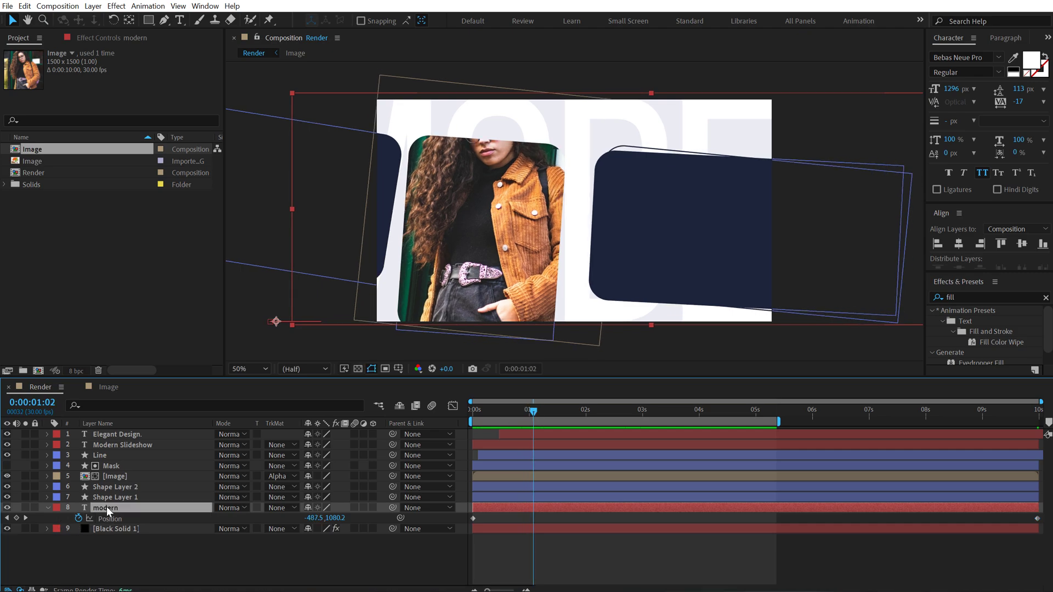
{"action": "key", "text": "t"}
{"action": "left_click", "coordinate": [79, 519]}
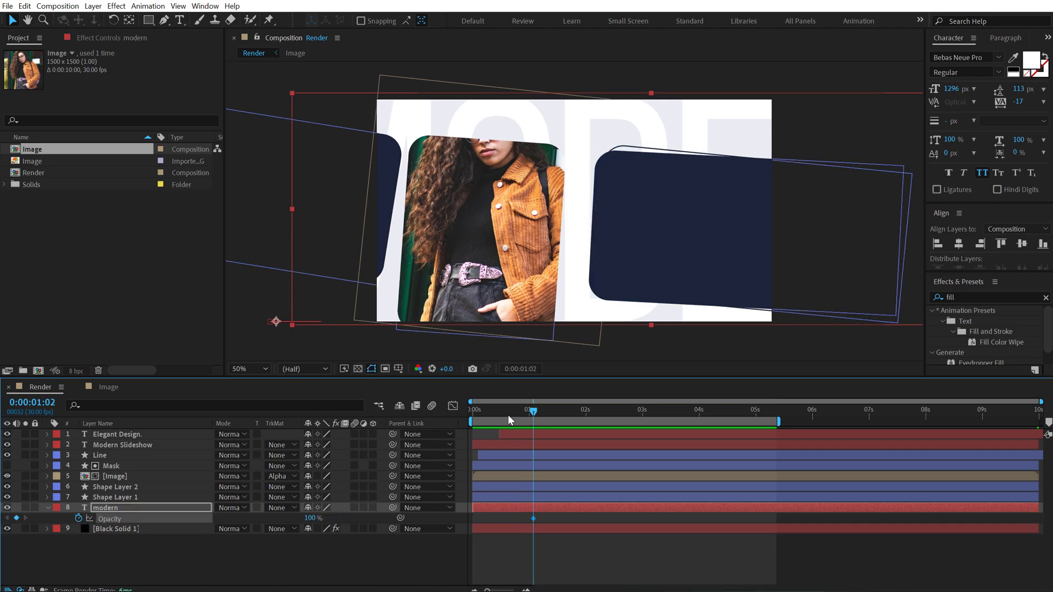
{"action": "key", "text": "Home"}
{"action": "left_click_drag", "start_coordinate": [307, 518], "coordinate": [257, 517]}
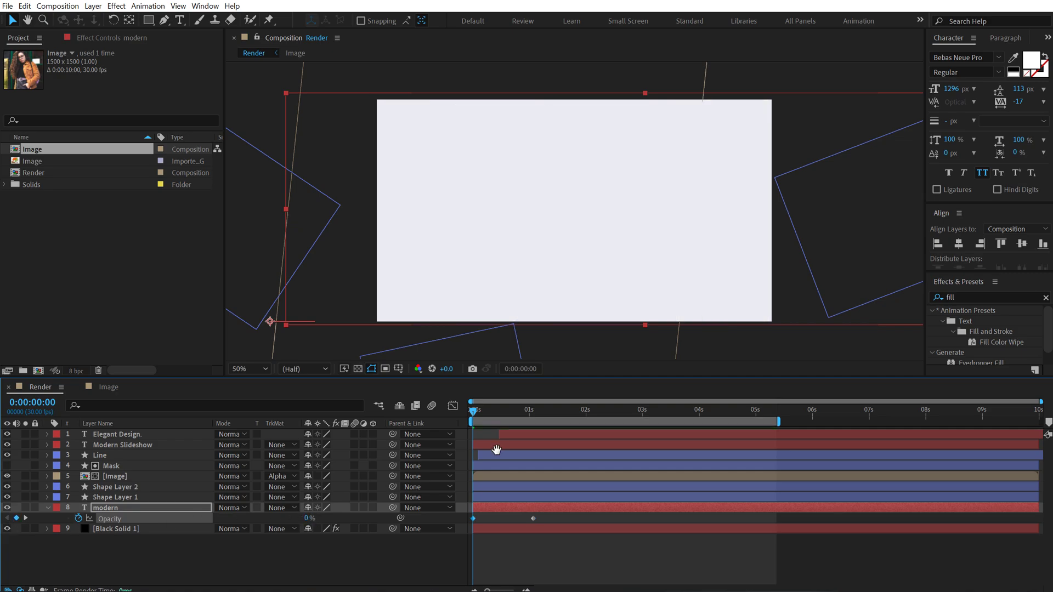
{"action": "key", "text": "space"}
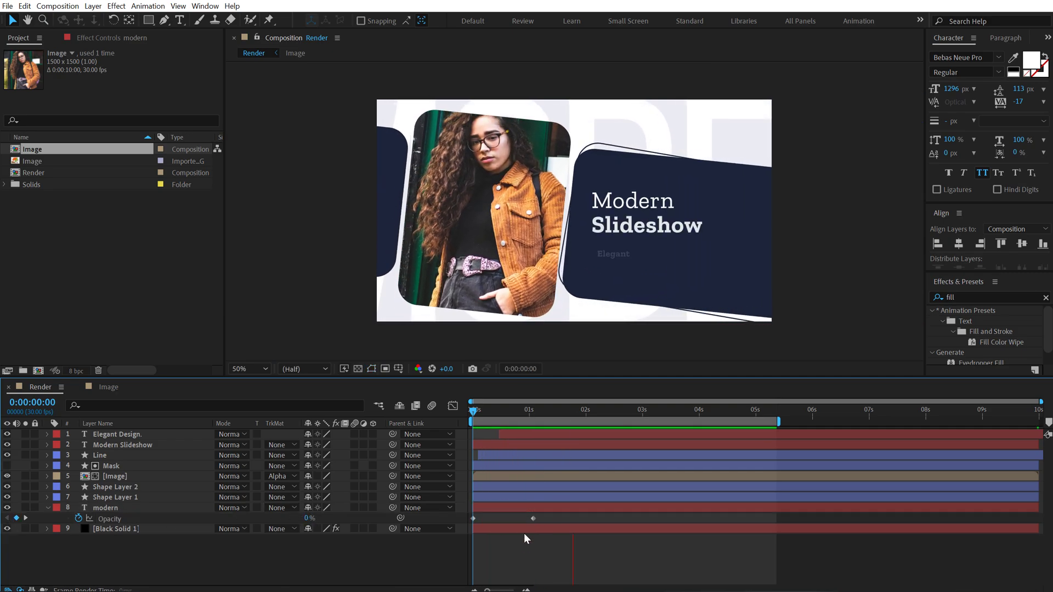
{"action": "left_click_drag", "start_coordinate": [533, 518], "coordinate": [567, 508]}
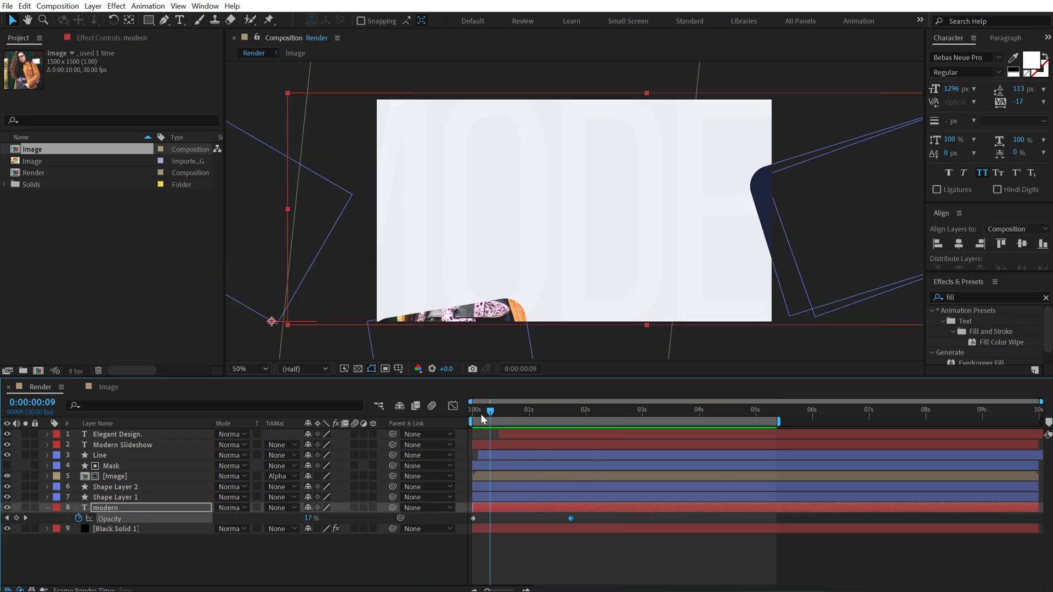